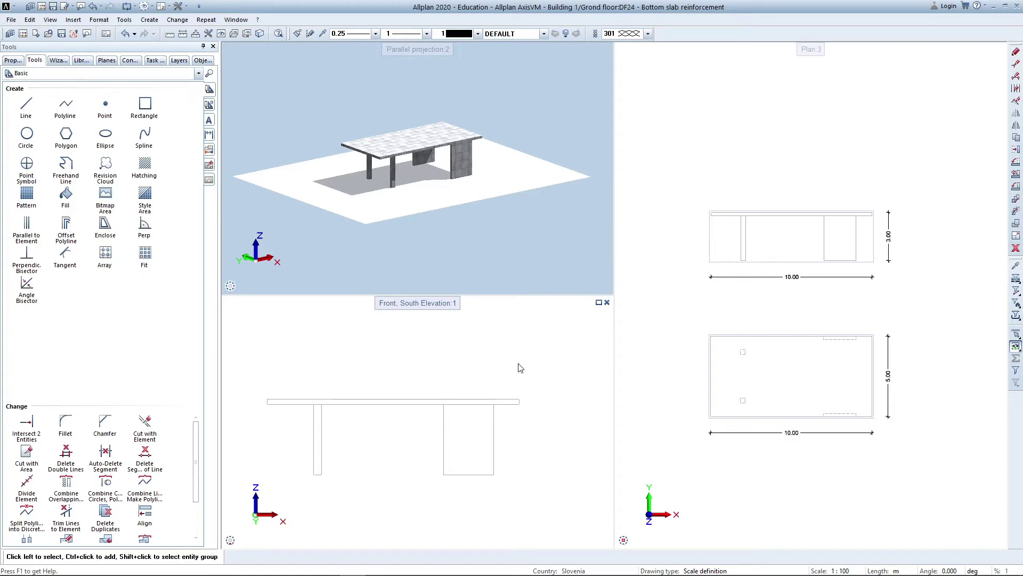
Start an IFC export of the building and accept the preselected drawing files in the building structure
click(10, 20)
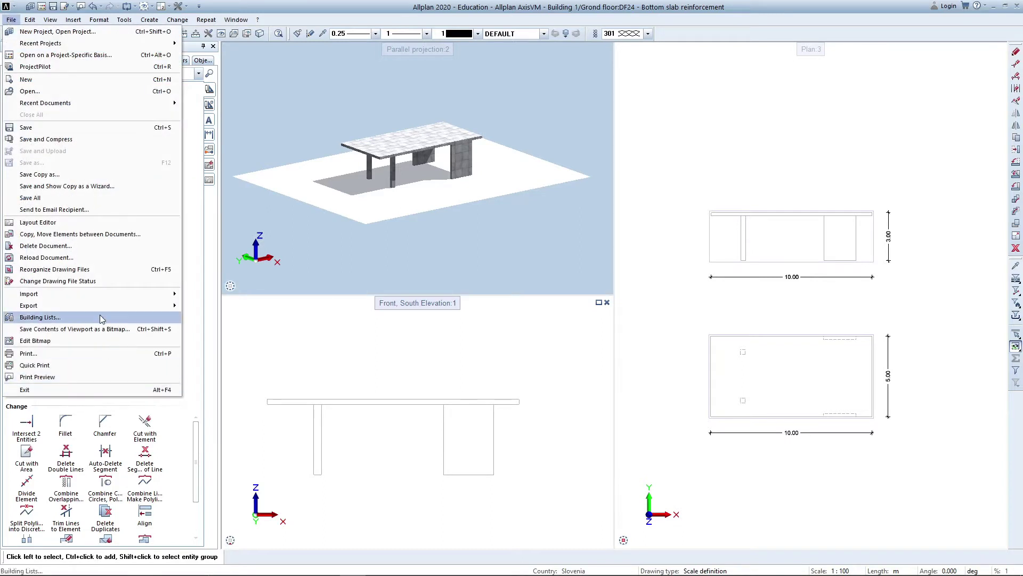
mouse_move(99, 307)
click(229, 379)
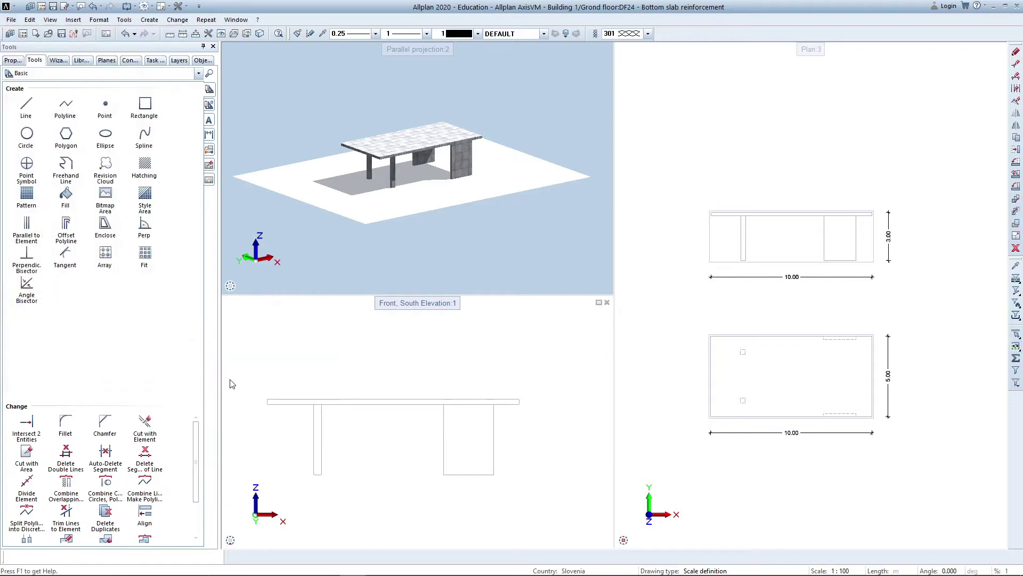
scroll(261, 256, down, 4)
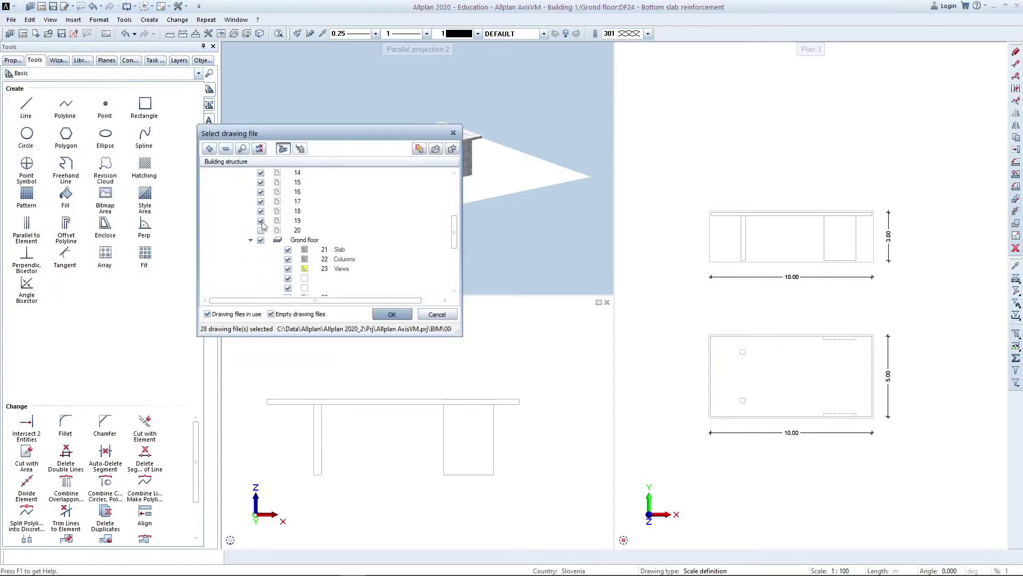
scroll(254, 237, down, 3)
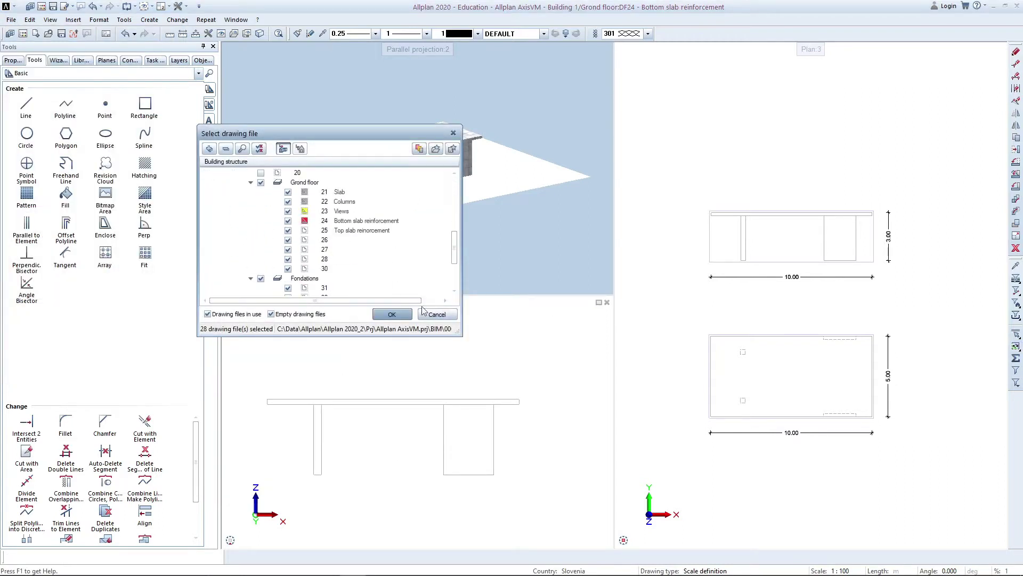
click(391, 315)
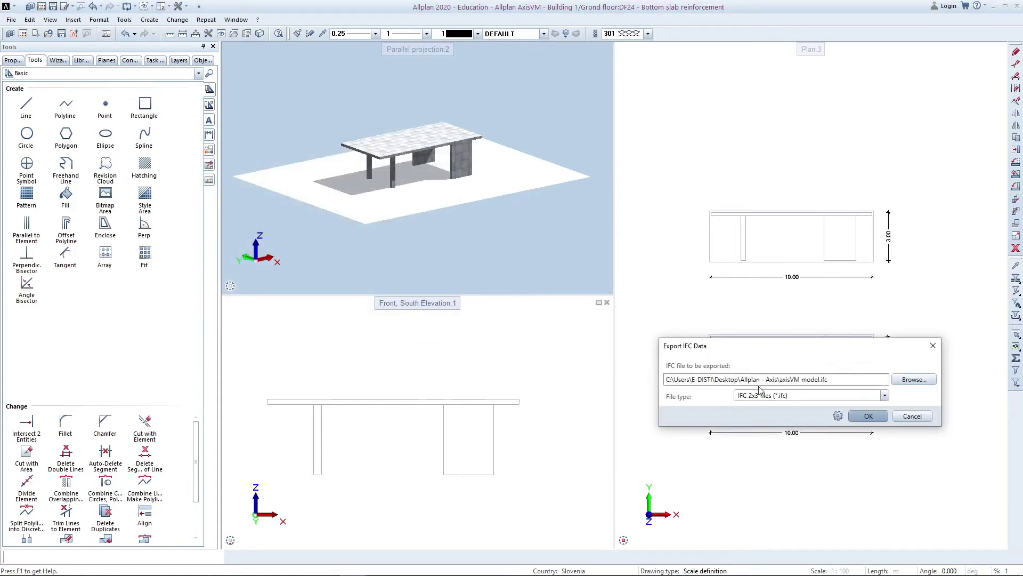
Export the data to axisVM model.ifc as IFC 2x3, overwriting the existing file, and review the object lists in the export log
click(864, 417)
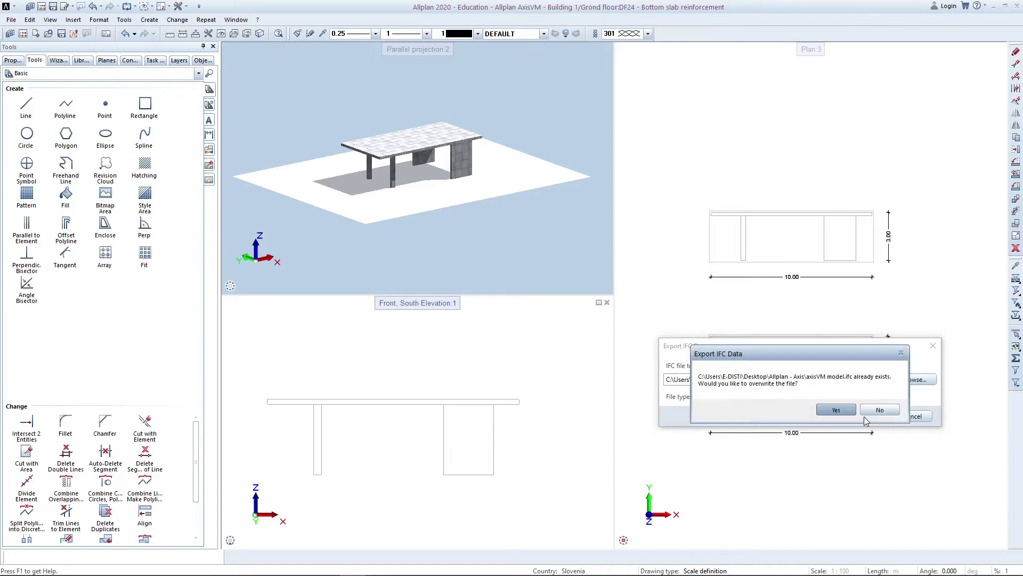
click(838, 410)
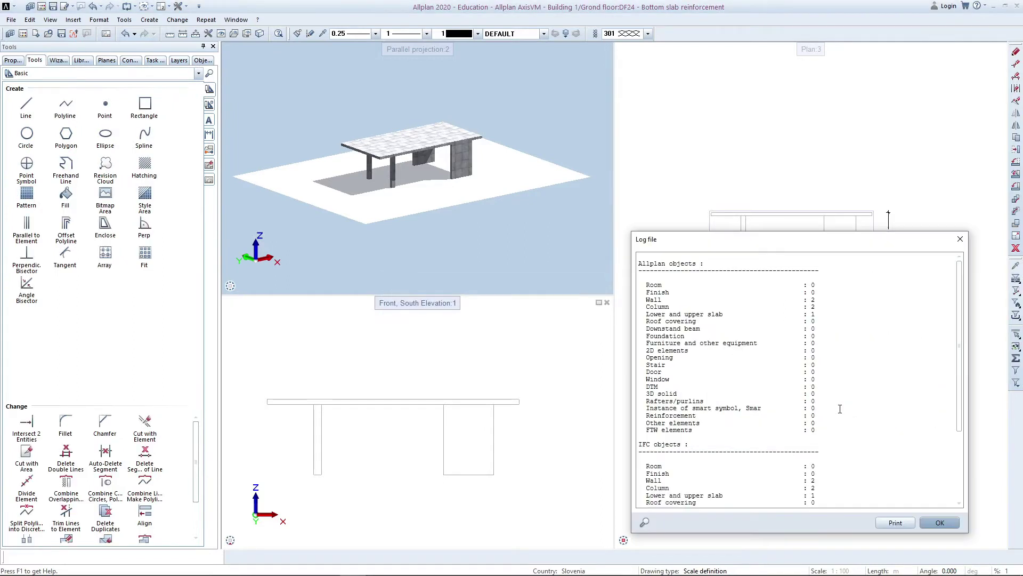
drag(781, 239, 565, 61)
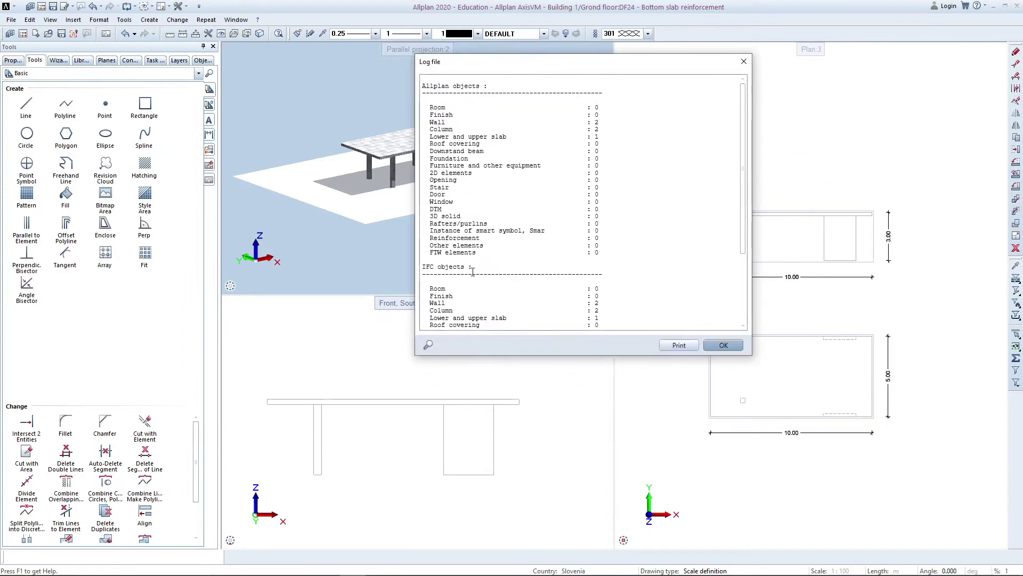
scroll(478, 144, down, 3)
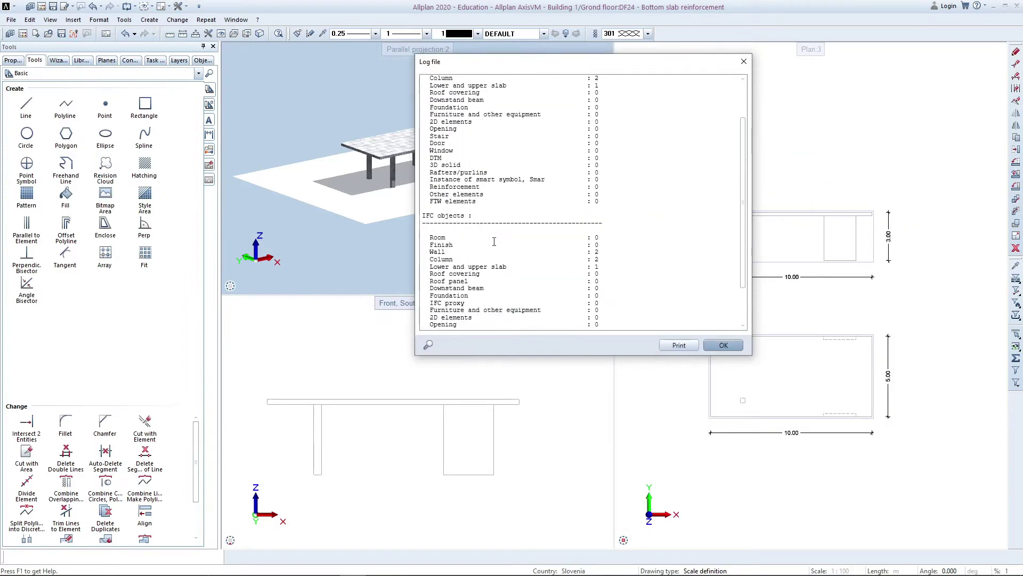
scroll(554, 197, down, 2)
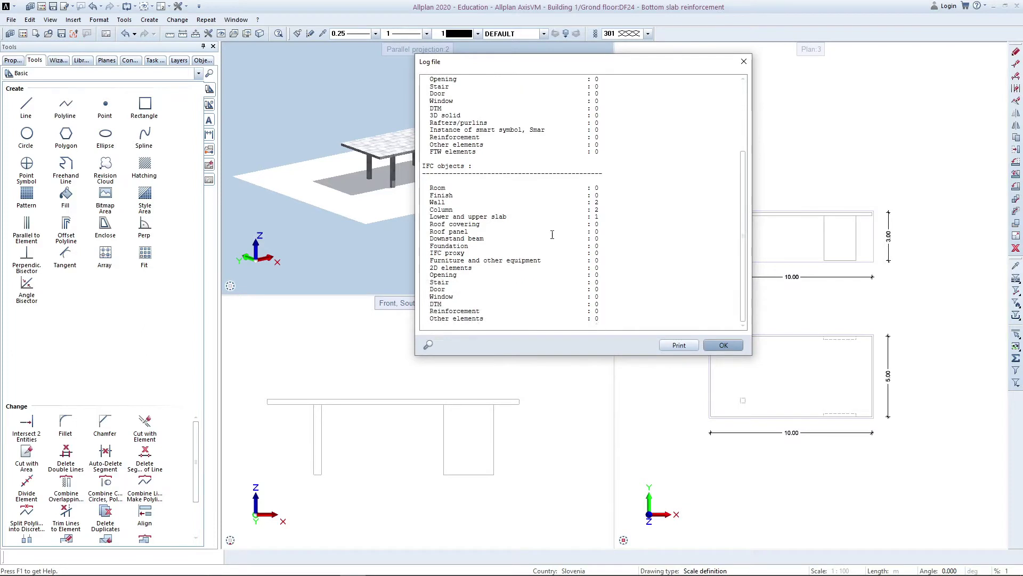
scroll(551, 230, up, 5)
scroll(517, 284, down, 5)
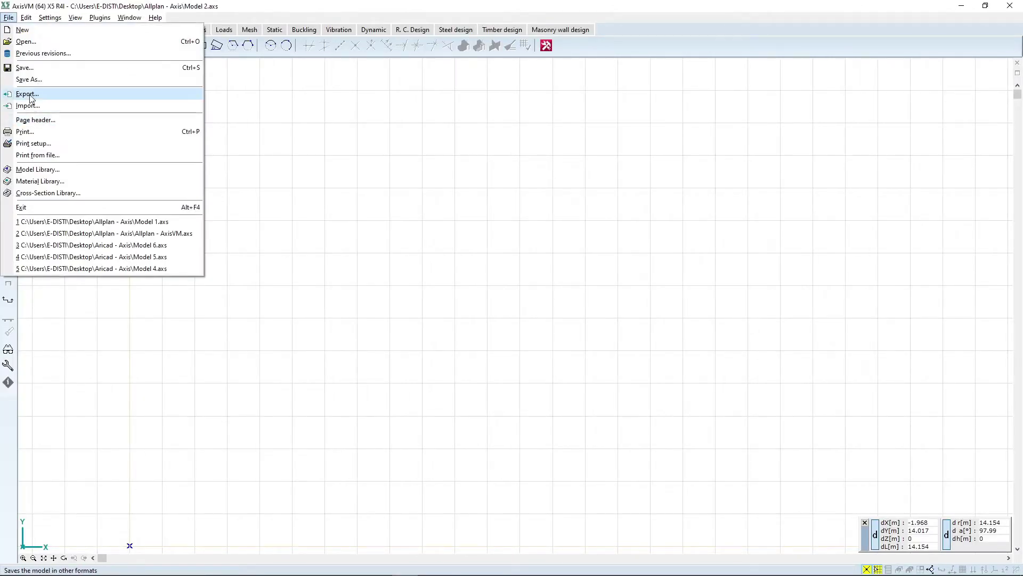
In AxisVM, import axisVM model.ifc as architectural model objects with the Overwrite method and an object joining distance of 0.2 m
click(27, 106)
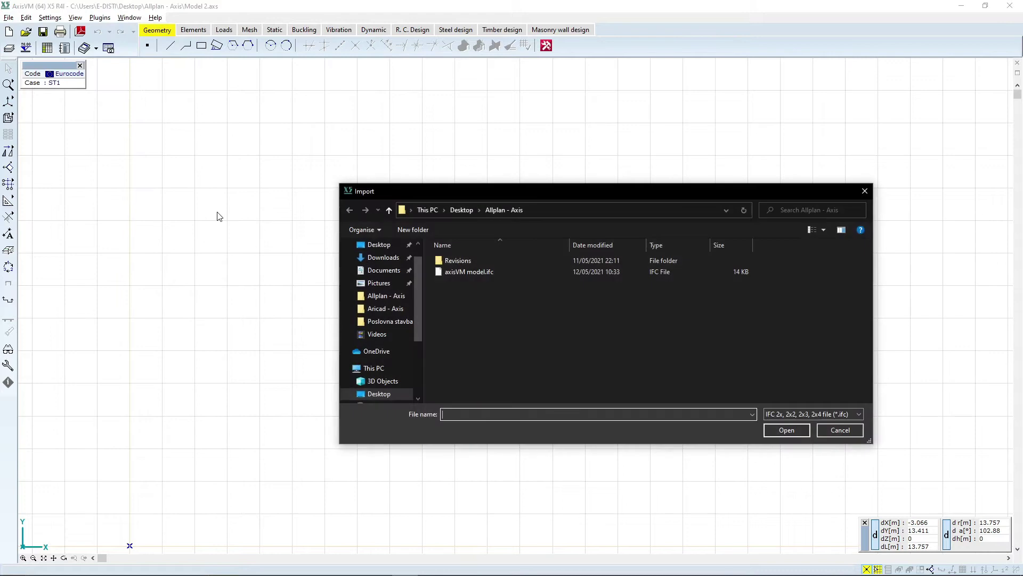
click(471, 272)
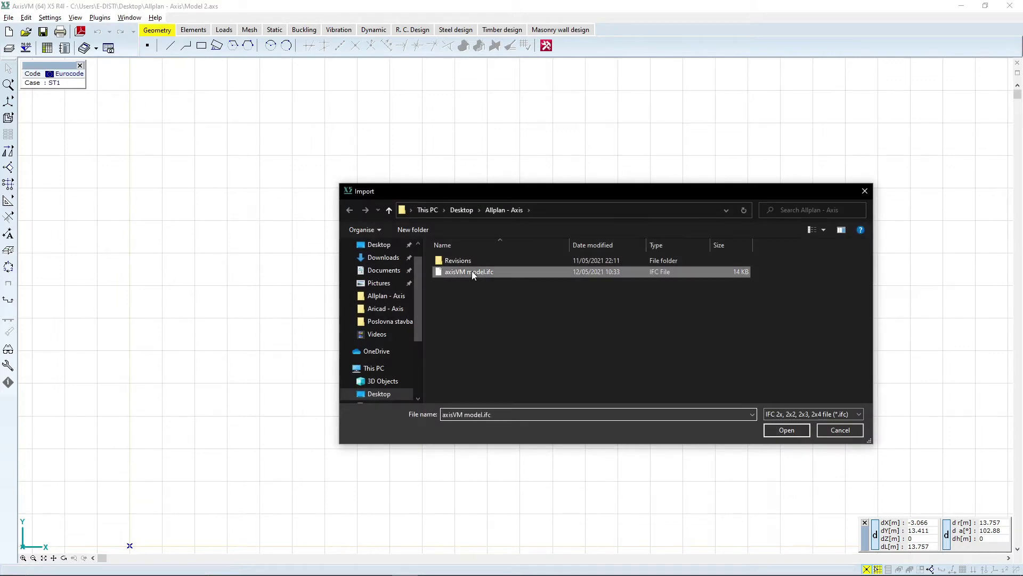
click(787, 430)
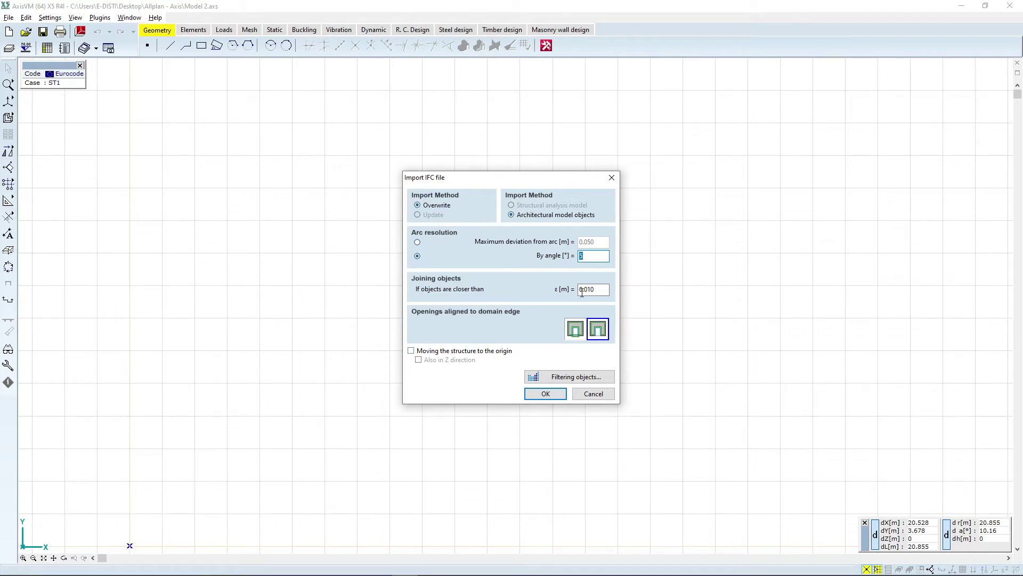
drag(583, 292, 667, 304)
text(.2)
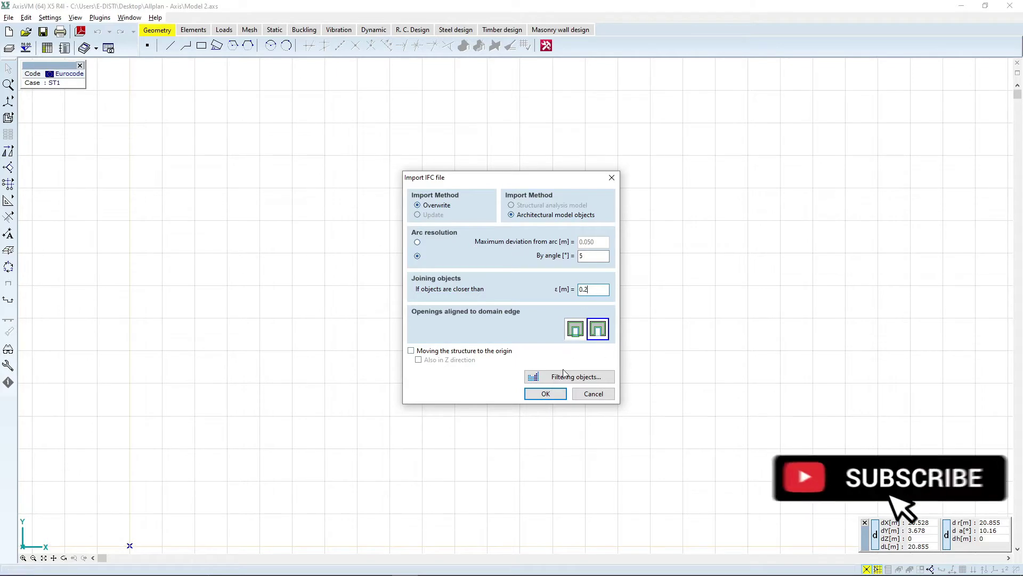
click(533, 392)
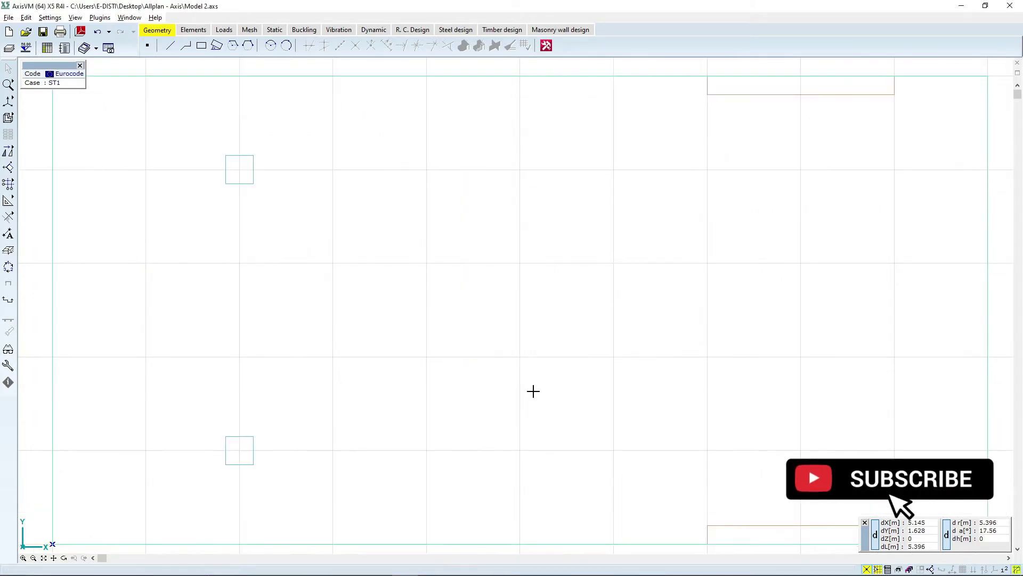
Start assembling the structural model from the architectural model and select all slab, wall and column objects on the Grond floor storey
scroll(477, 320, down, 3)
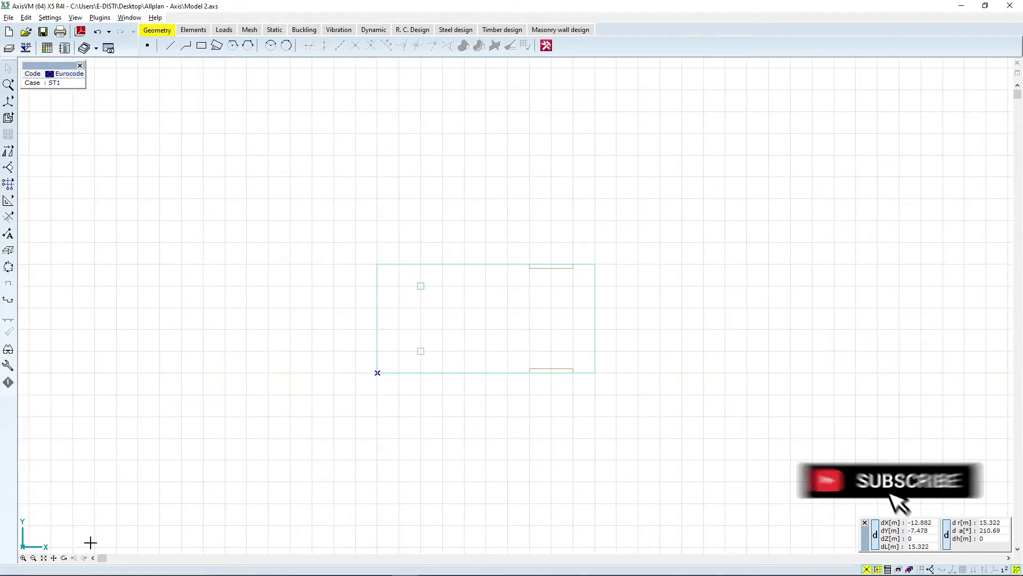
click(64, 557)
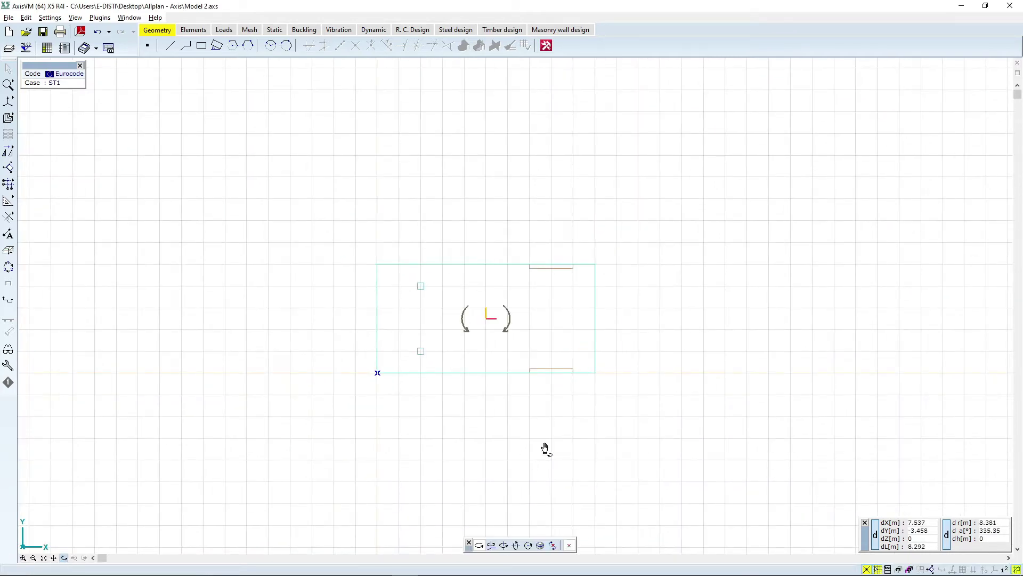
mouse_move(544, 447)
mouse_down()
mouse_move(554, 232)
mouse_move(756, 157)
mouse_up()
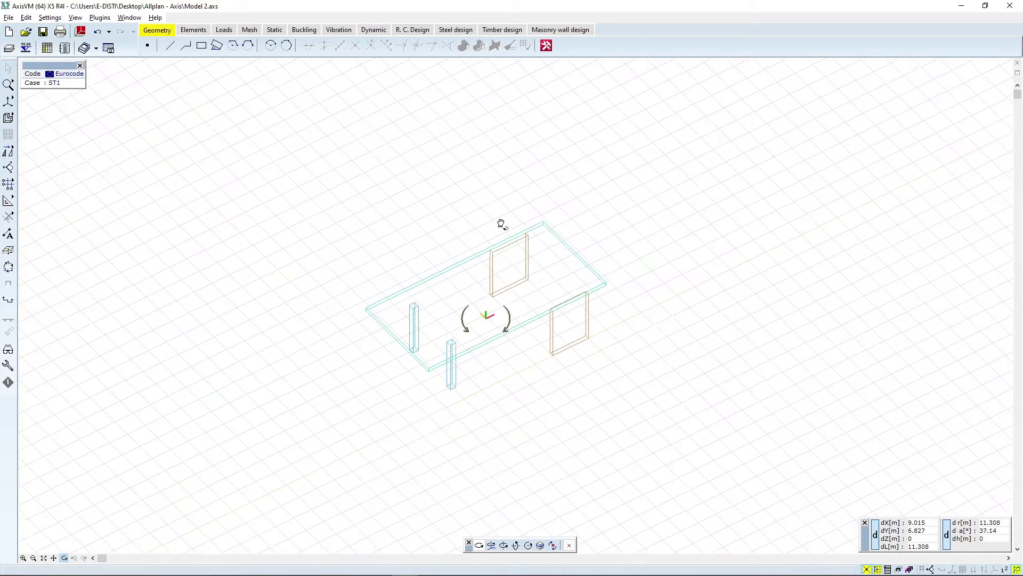
drag(502, 222, 514, 338)
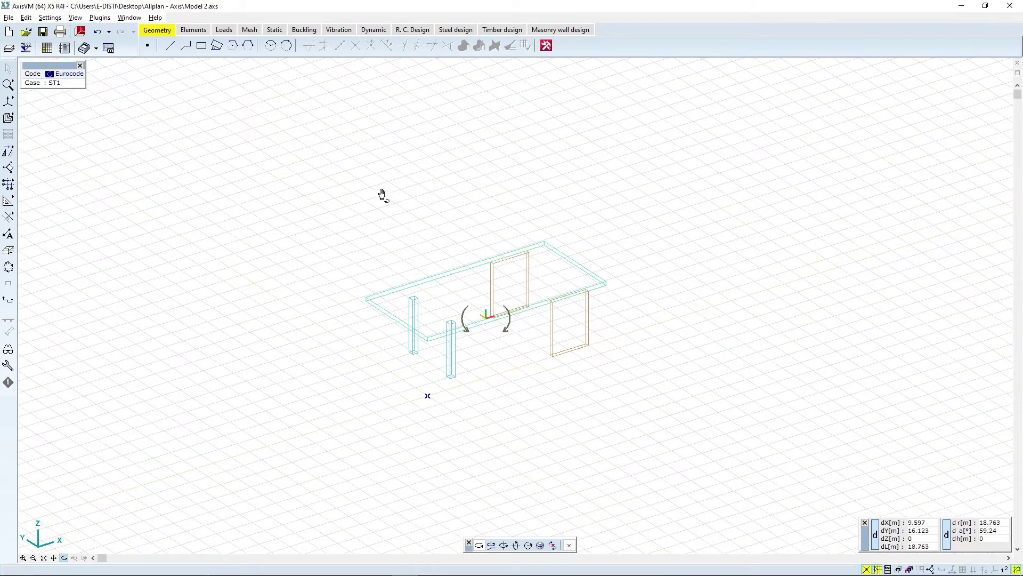
click(191, 30)
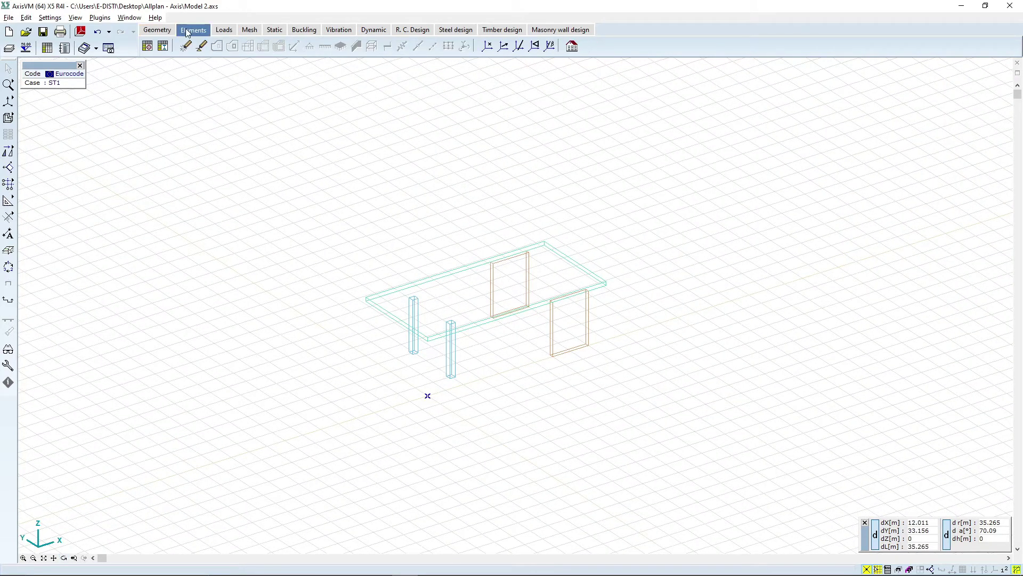
click(571, 47)
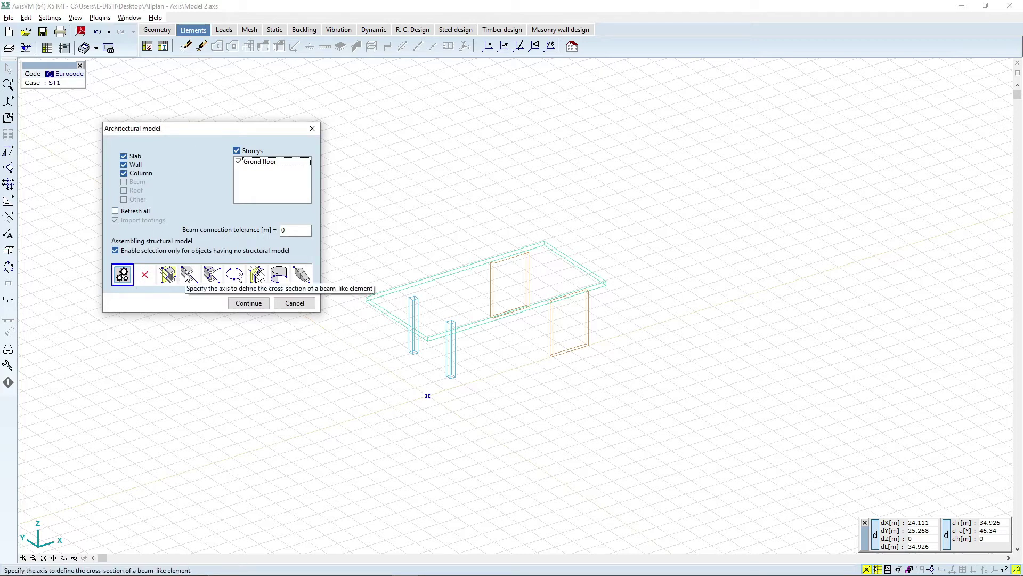
click(248, 303)
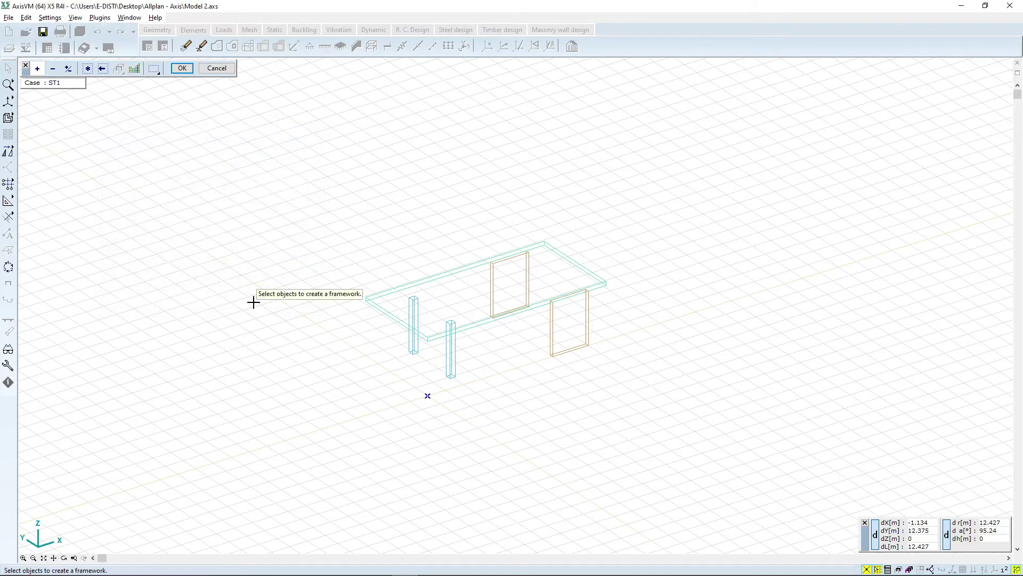
click(88, 69)
click(181, 68)
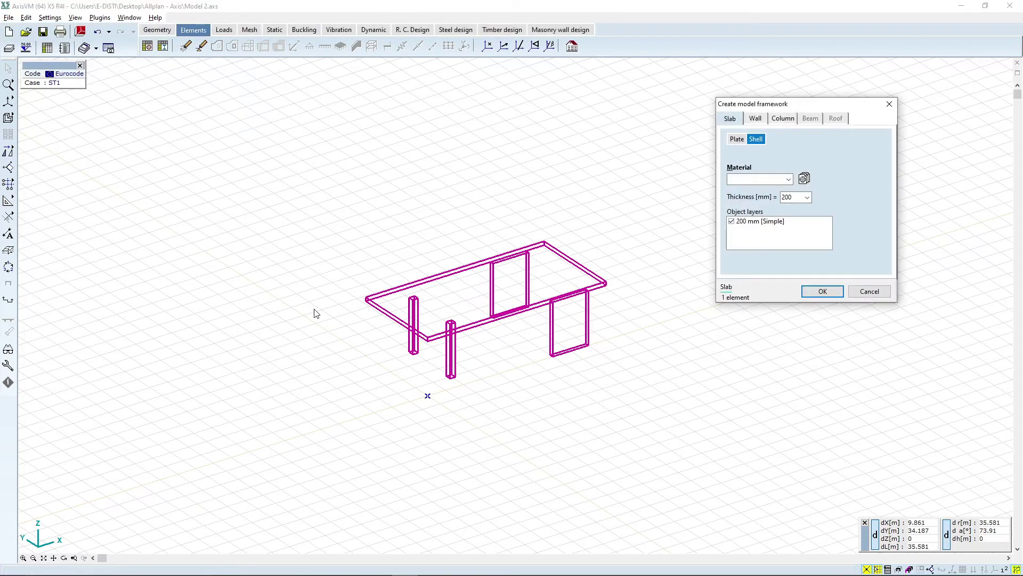
Assign Eurocode concrete C25/30 from the material library to the slab shell in the model framework settings
drag(786, 107, 193, 126)
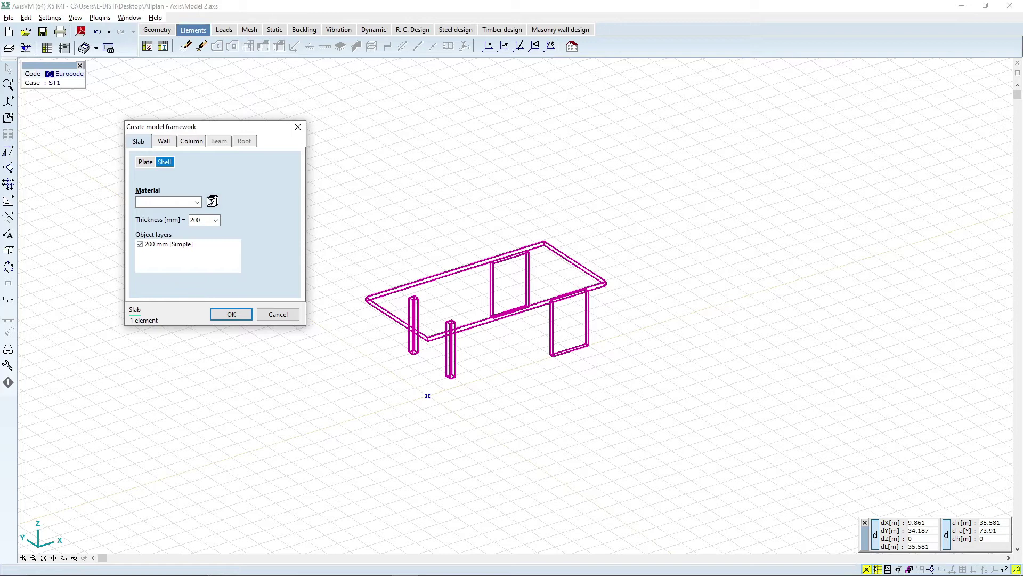
click(212, 201)
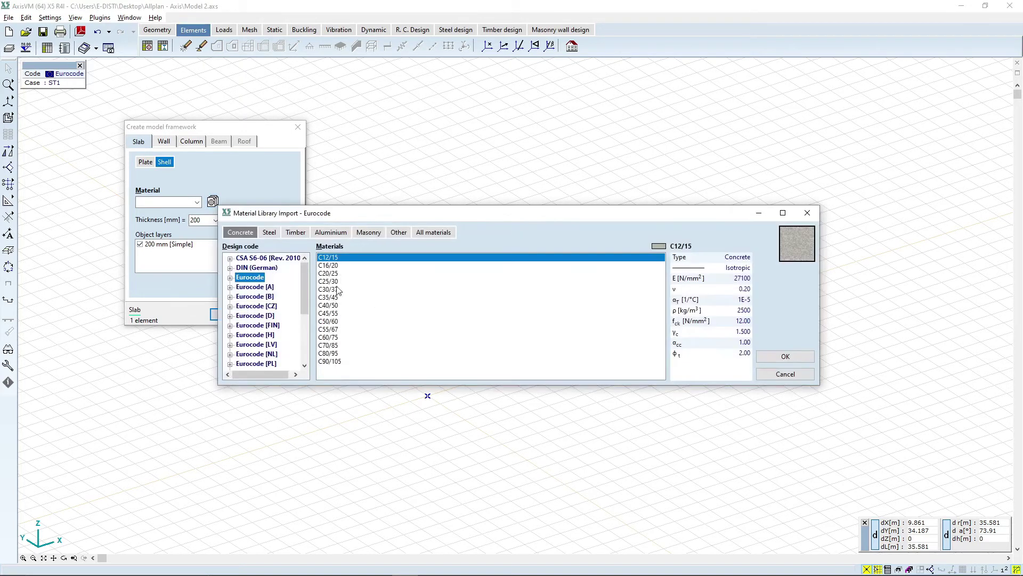
double_click(331, 281)
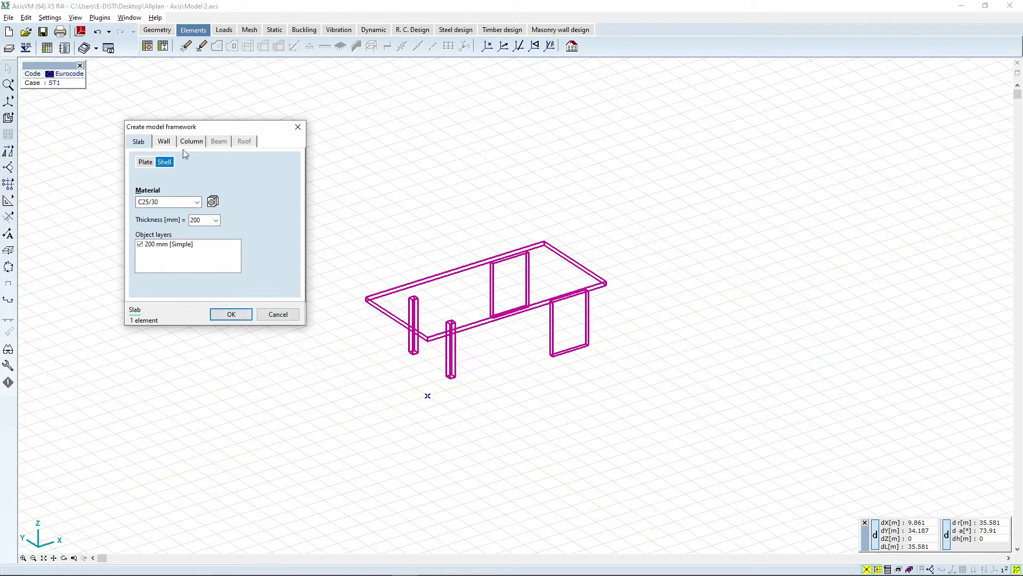
Apply bottom supports to the walls and columns and generate the structural model framework
click(170, 143)
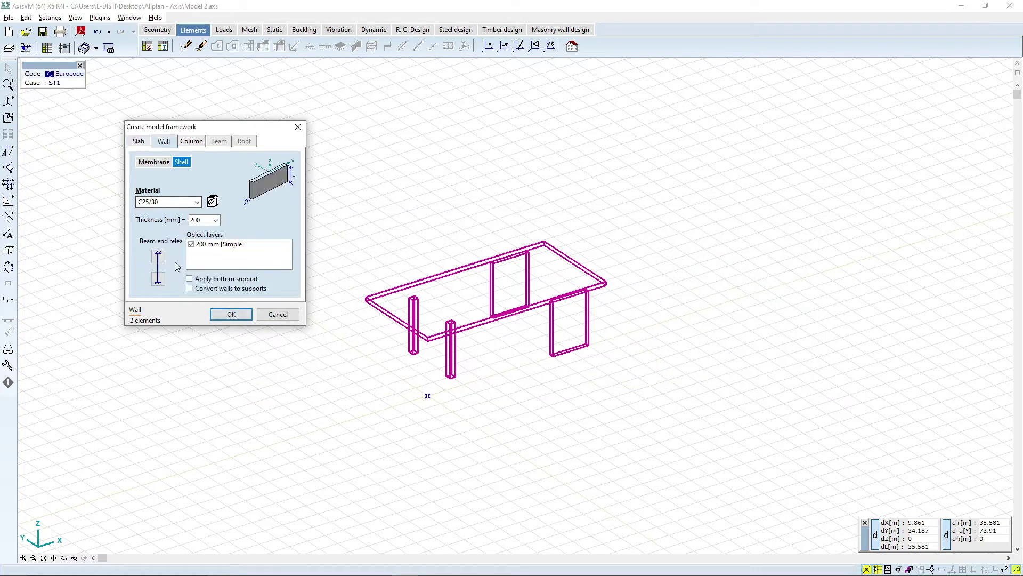
click(193, 142)
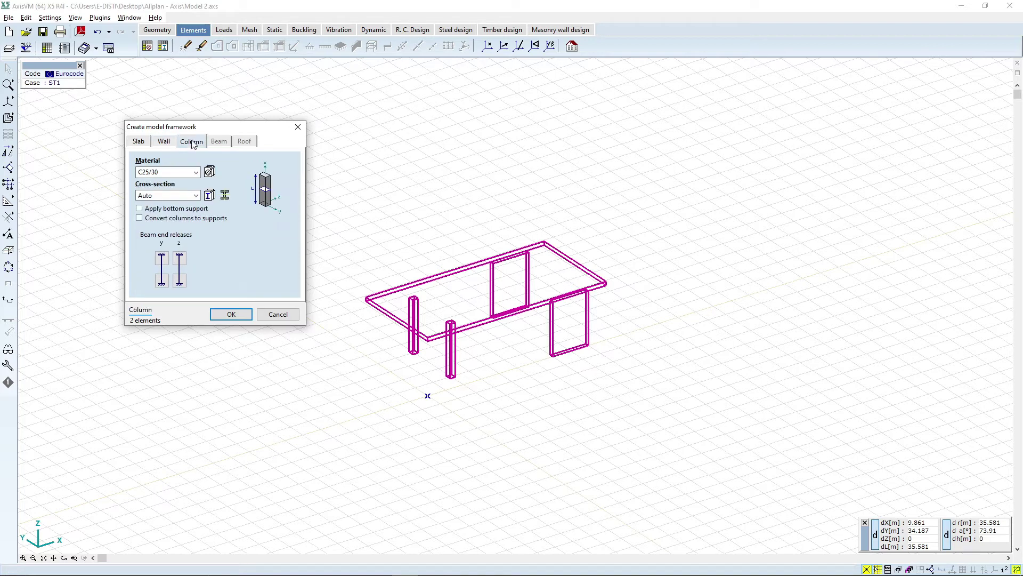
click(165, 142)
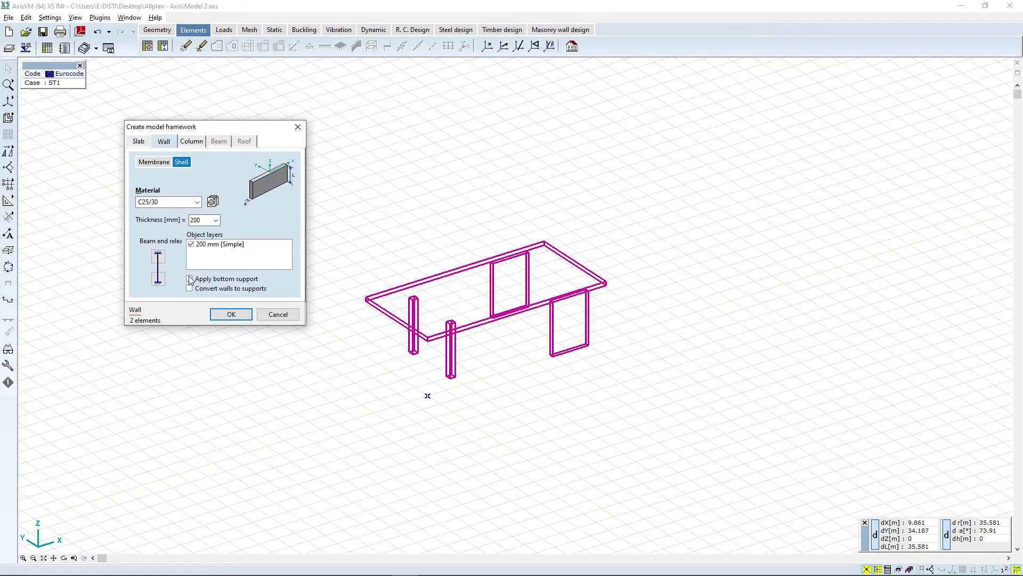
click(192, 142)
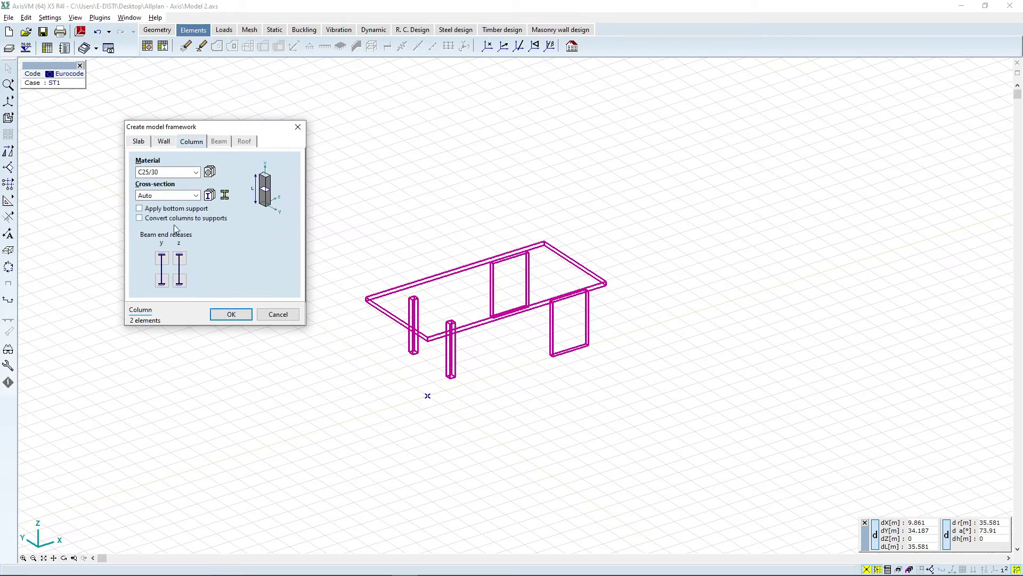
click(232, 314)
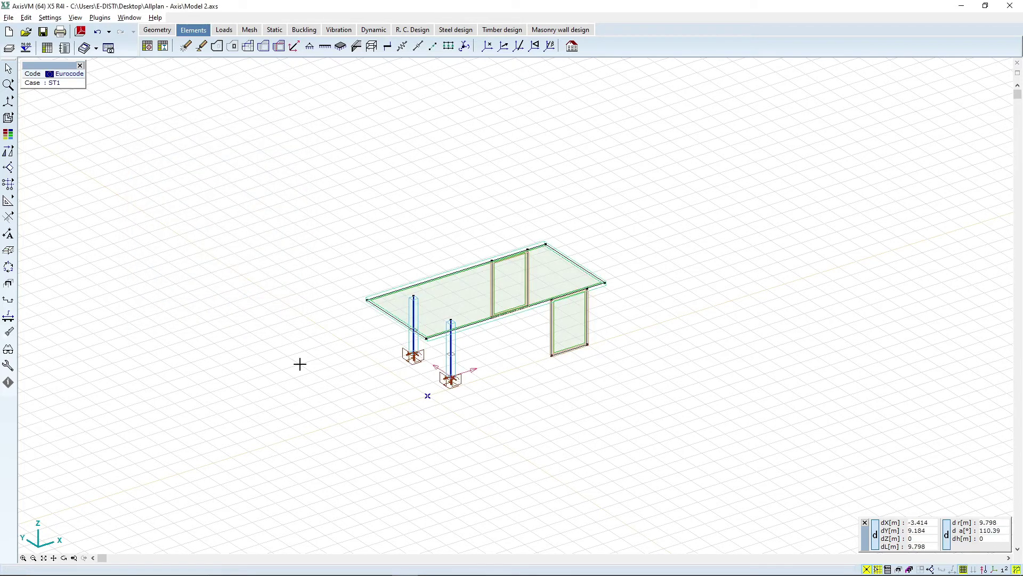
Apply a distributed domain load of pZ = -15 kN/m² to the slab, with direction Global on surface
scroll(465, 353, up, 4)
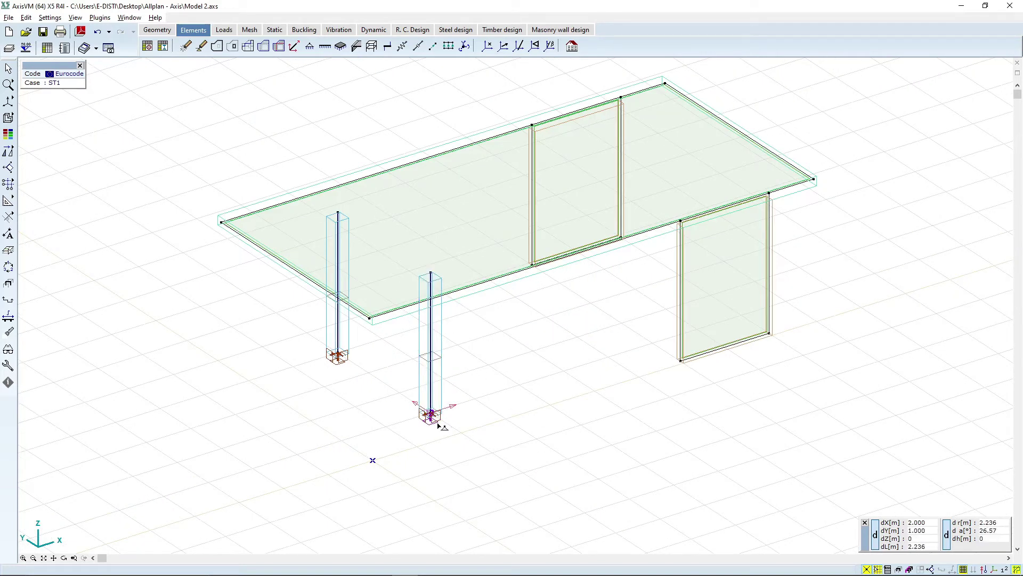
mouse_move(438, 424)
scroll(494, 391, down, 2)
middle_drag(494, 390, 627, 337)
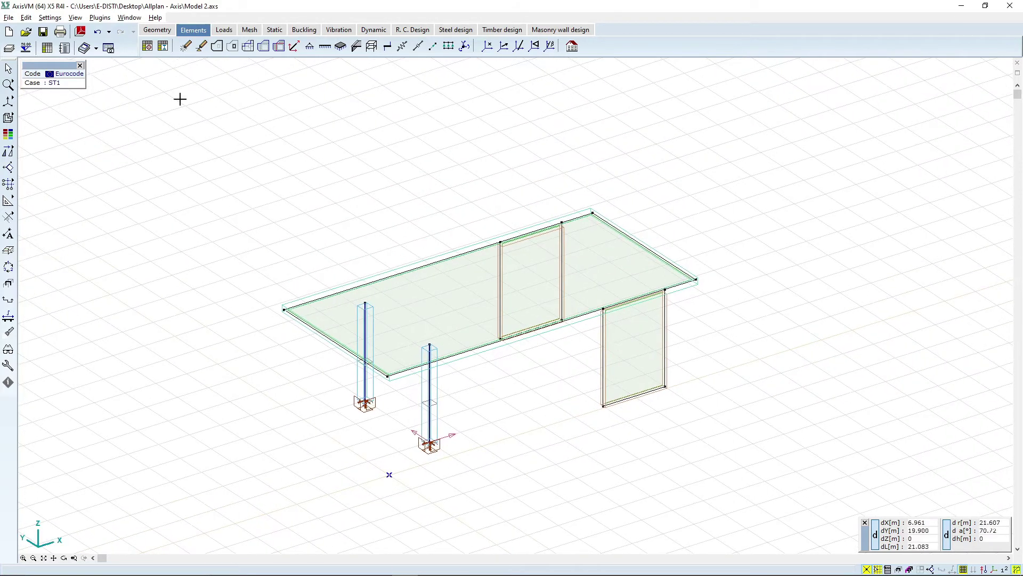
click(224, 31)
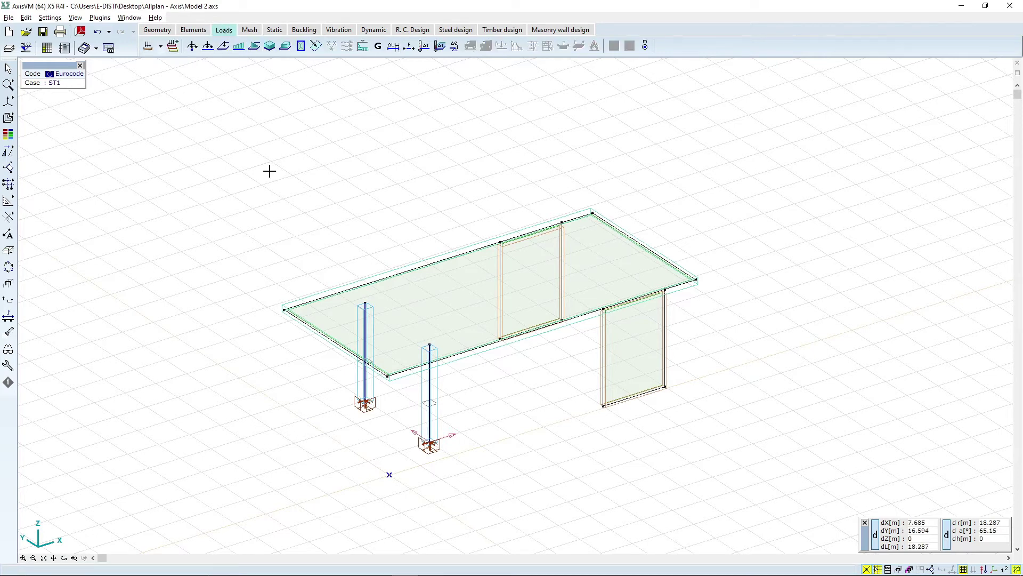
click(286, 47)
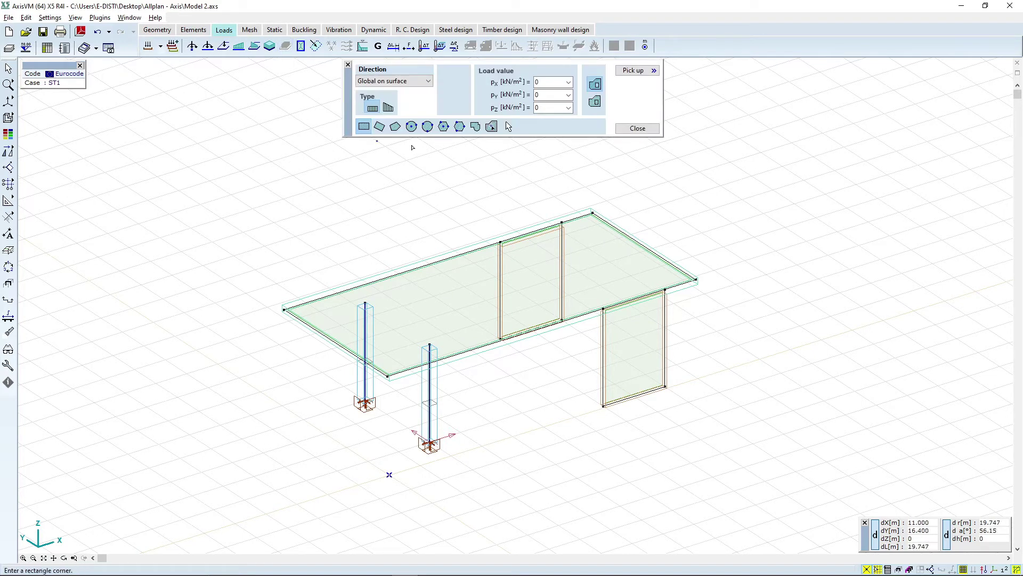
click(560, 108)
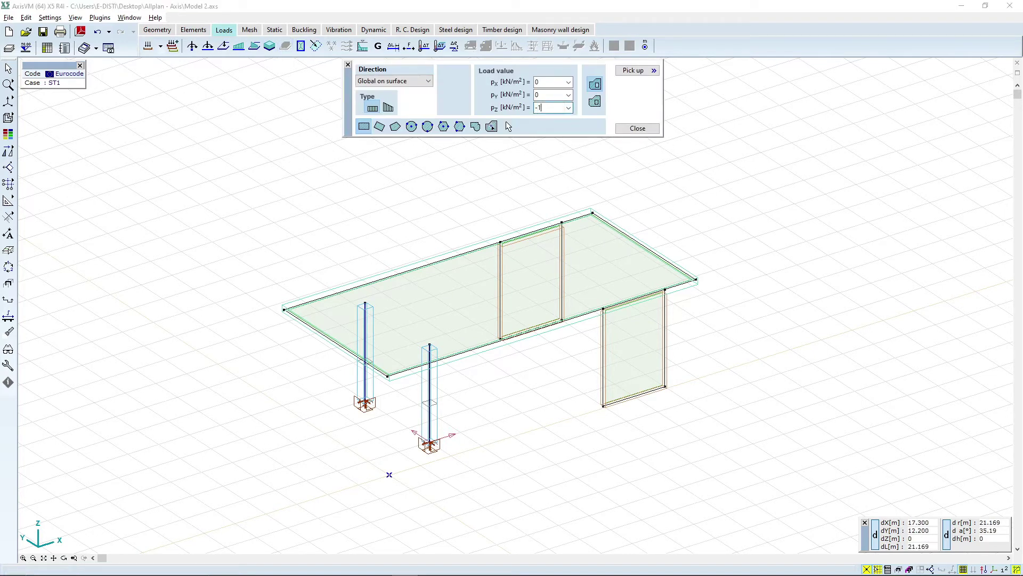
click(491, 127)
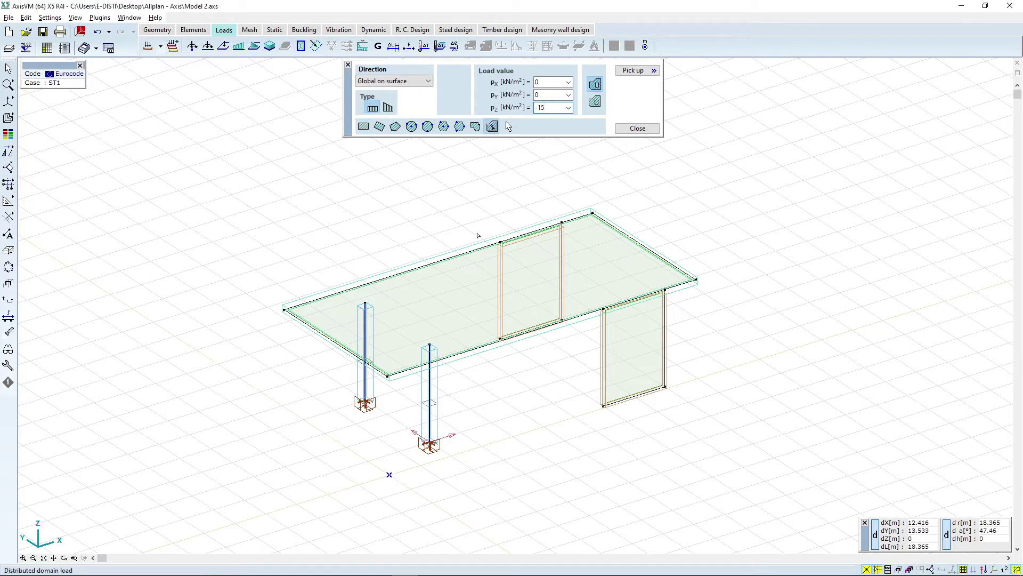
click(465, 293)
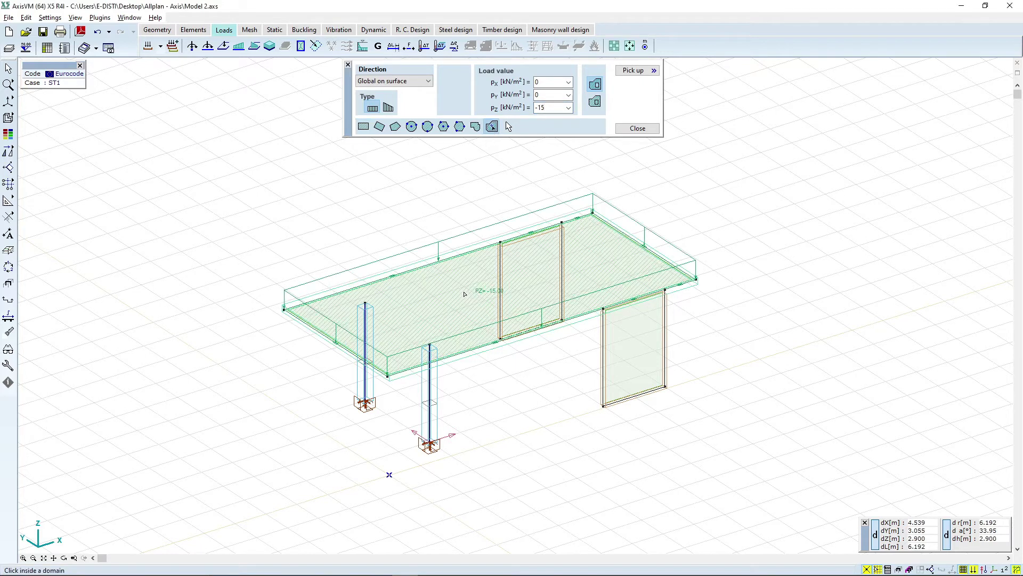
click(641, 129)
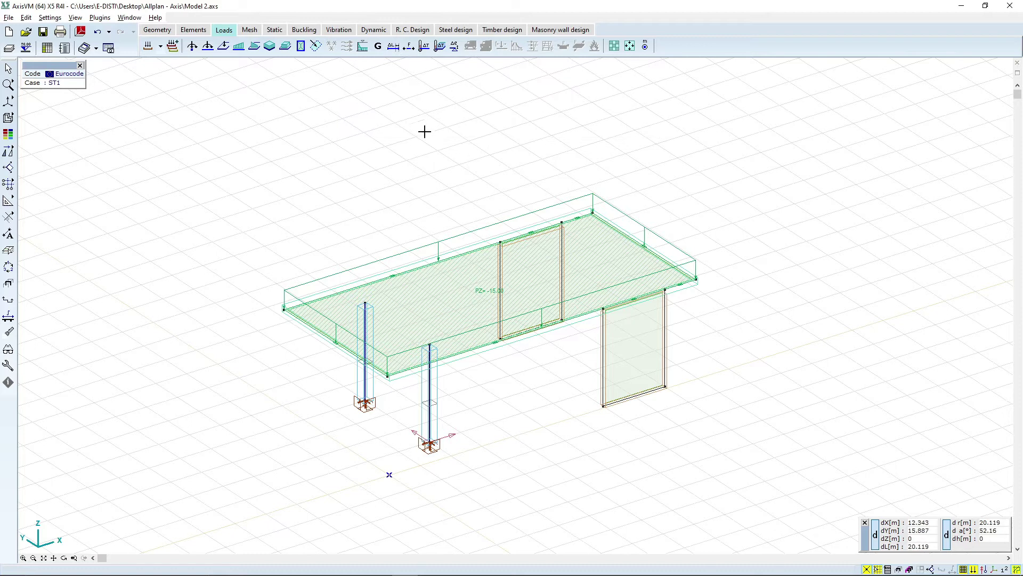
Mesh all slab and wall domains with triangular elements of 0.5 m average size and check the mesh geometry
click(249, 30)
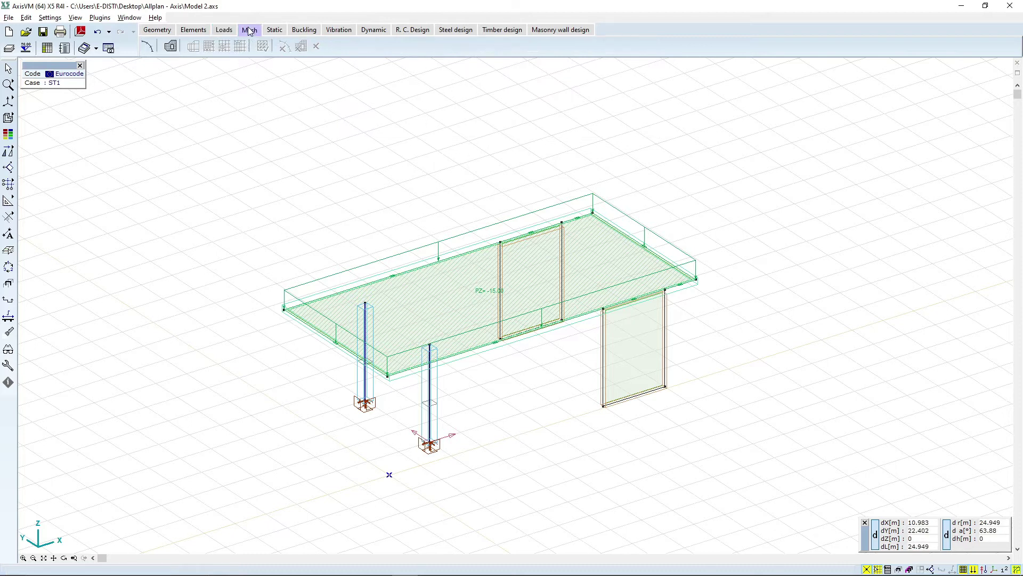
click(170, 46)
click(88, 68)
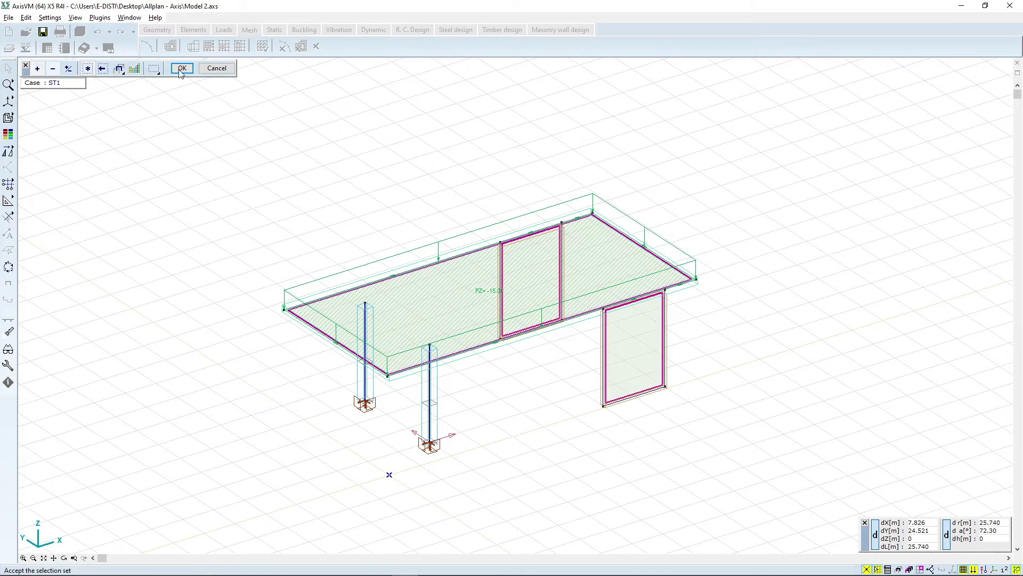
click(181, 69)
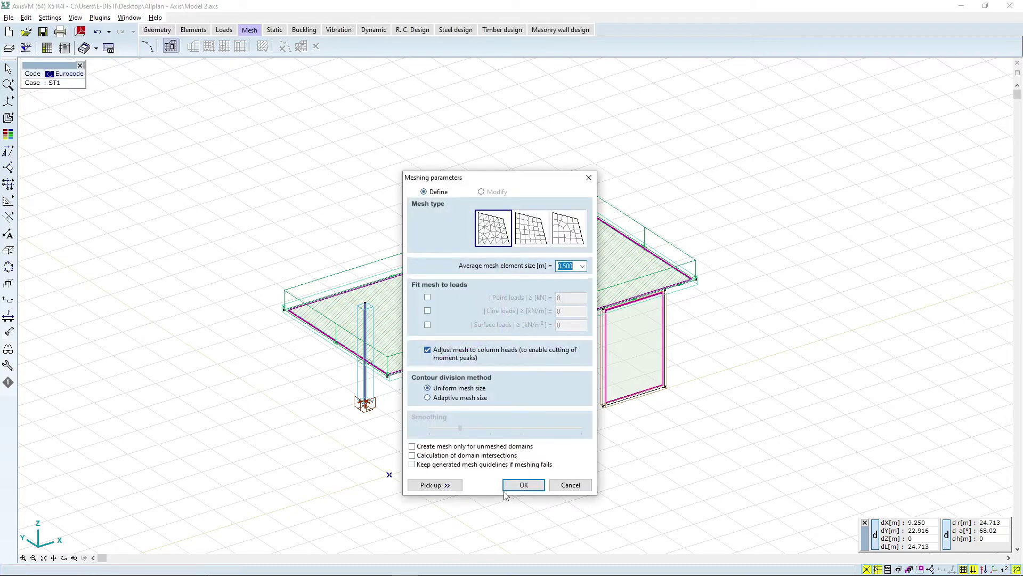
click(523, 485)
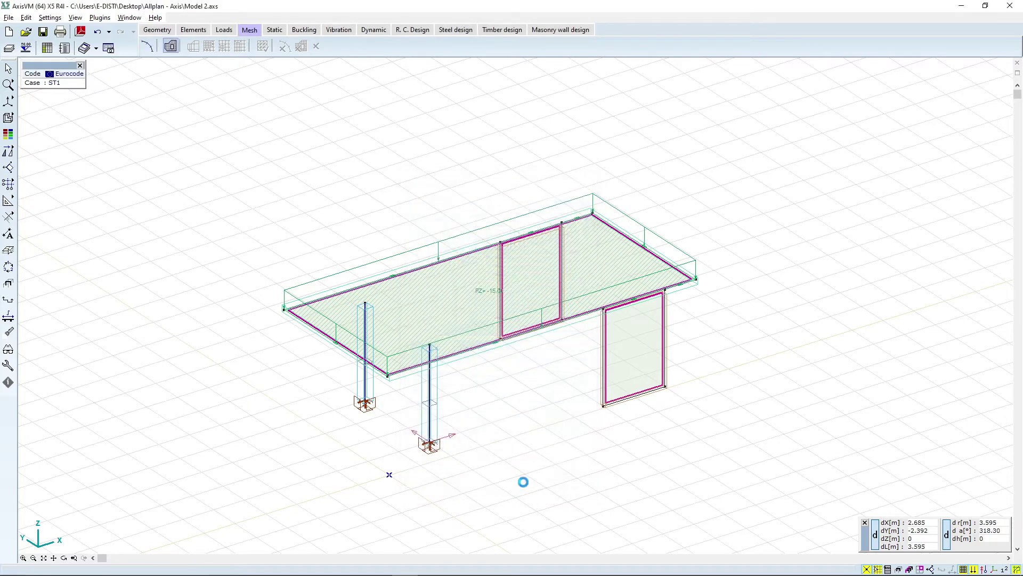
click(263, 46)
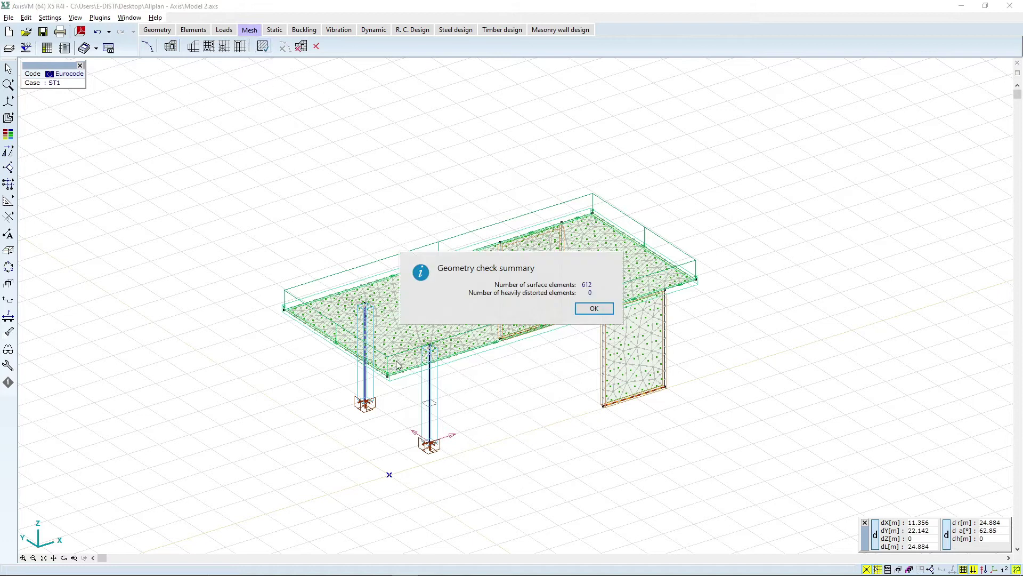
click(597, 310)
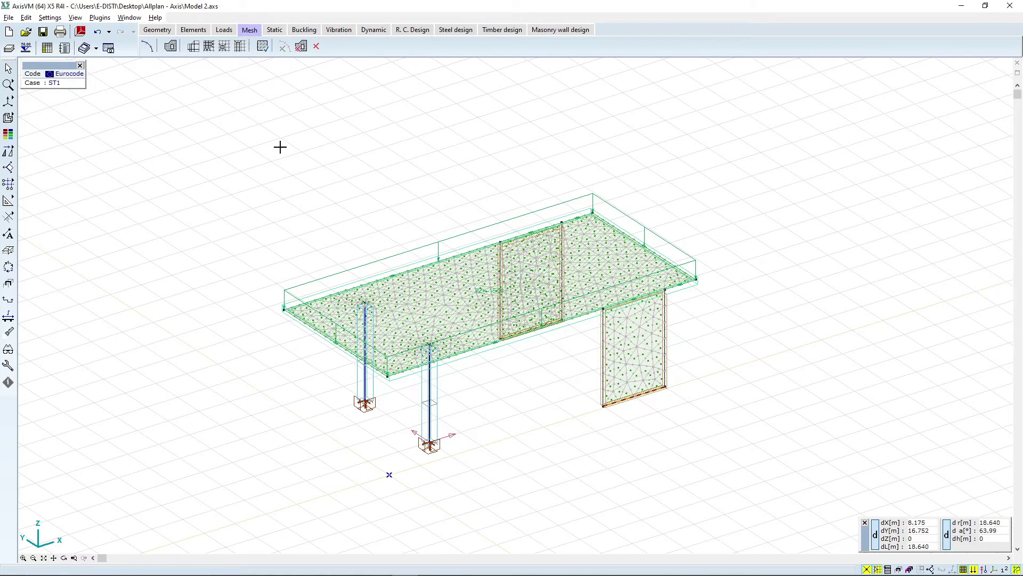
Run the linear static analysis and hide the load symbols to view the eZ displacement isosurfaces from a lower angle
click(275, 30)
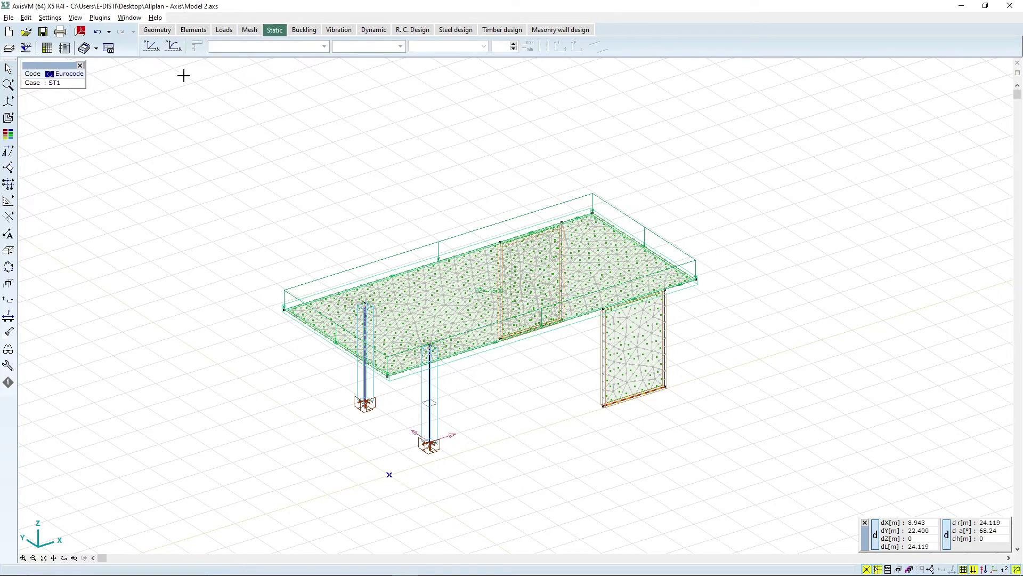
click(151, 42)
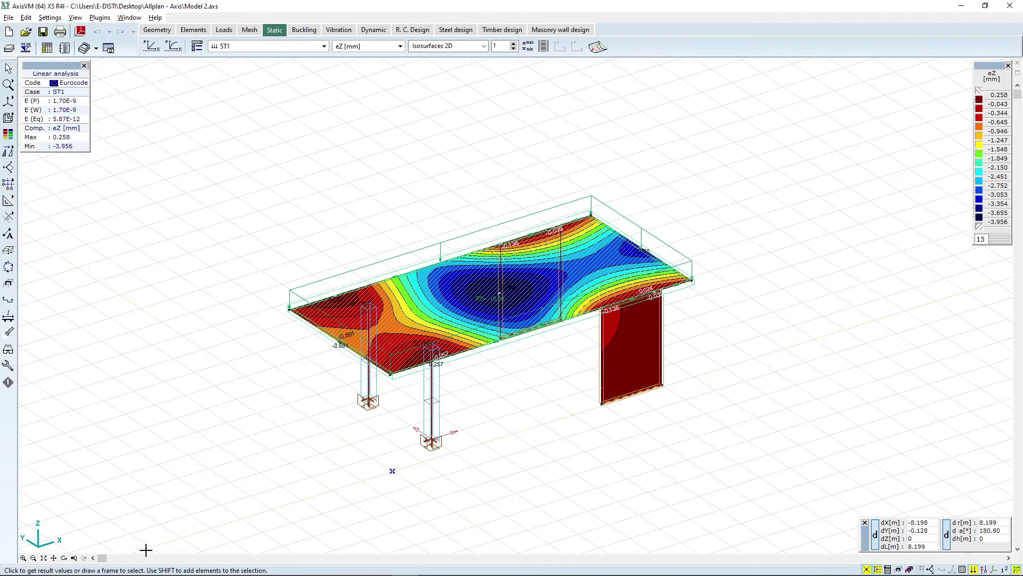
click(973, 569)
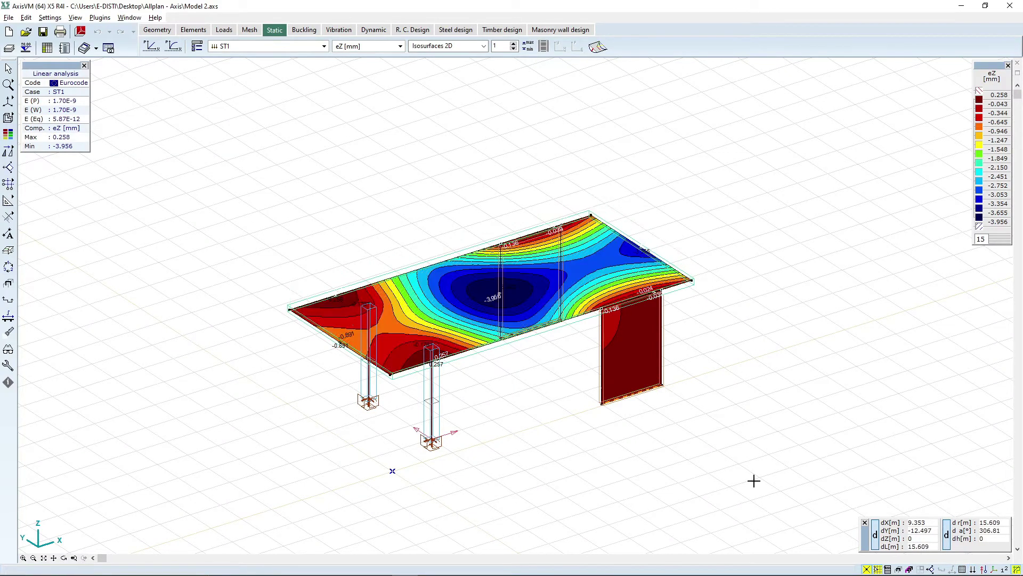
click(64, 558)
drag(481, 425, 512, 122)
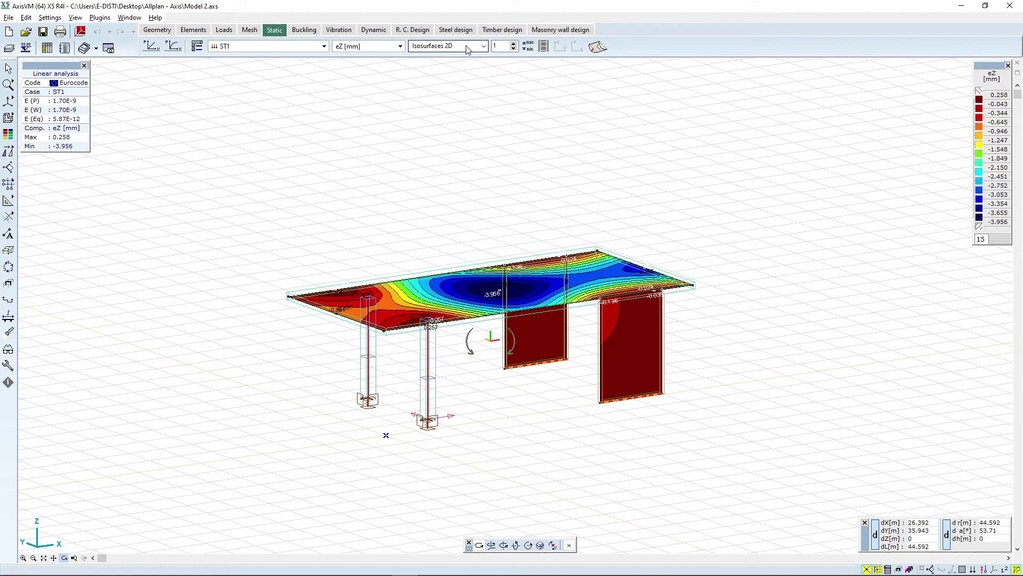
click(467, 47)
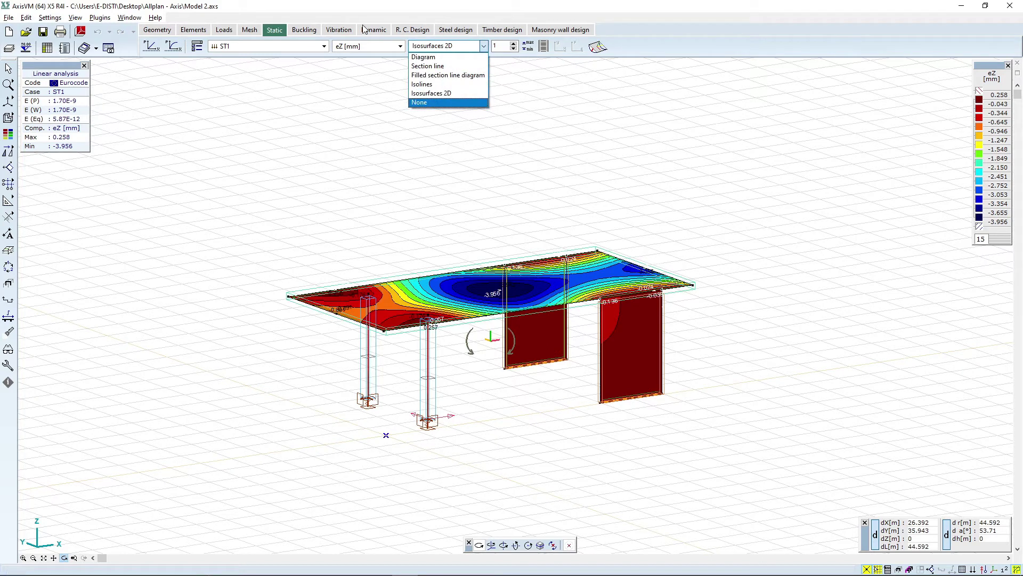
Open the surface reinforcement parameters for all slab and wall domains and check the aggregate size, rebar steel and top surface exposure class
click(411, 30)
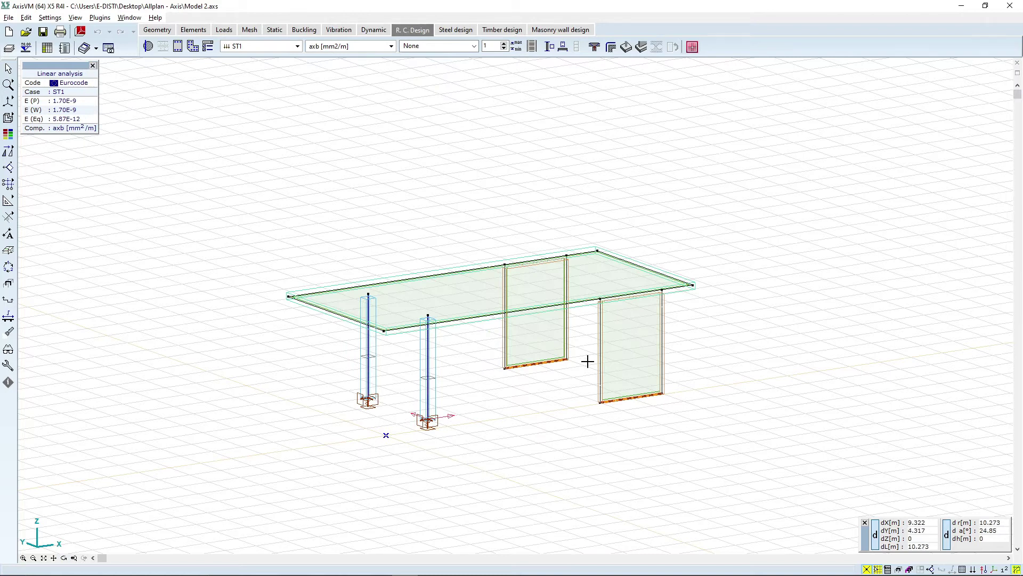
click(151, 47)
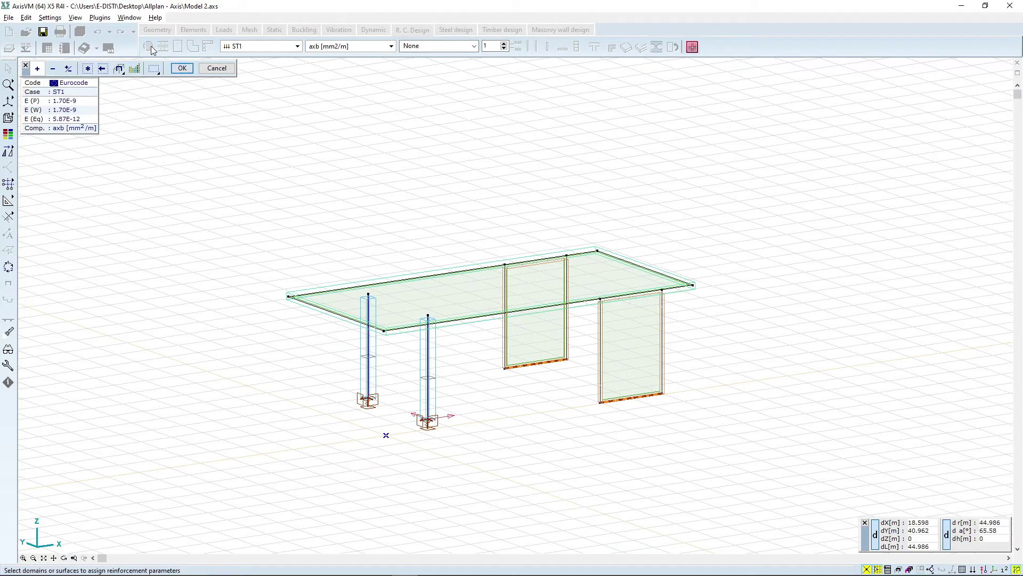
click(90, 69)
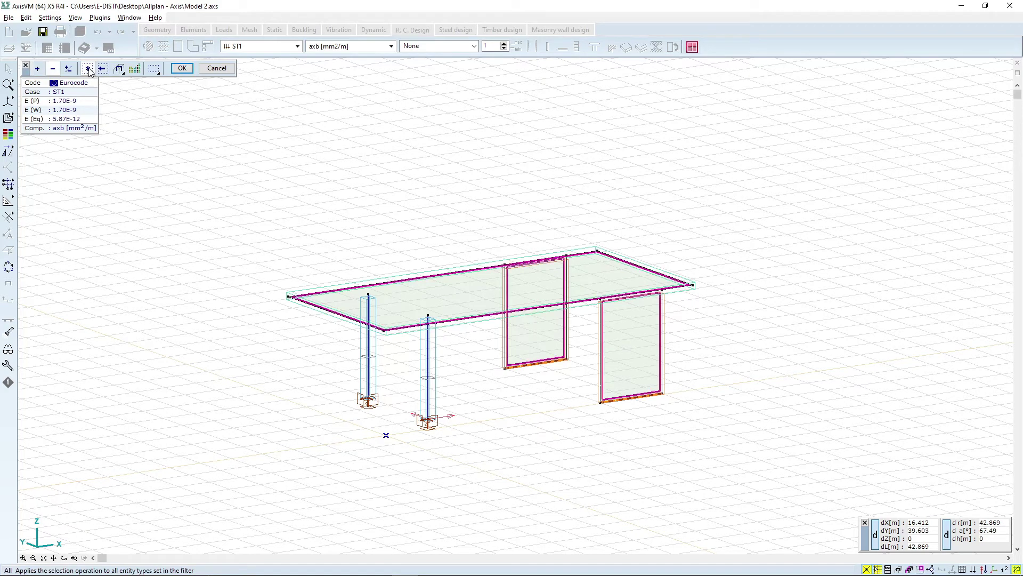
click(181, 71)
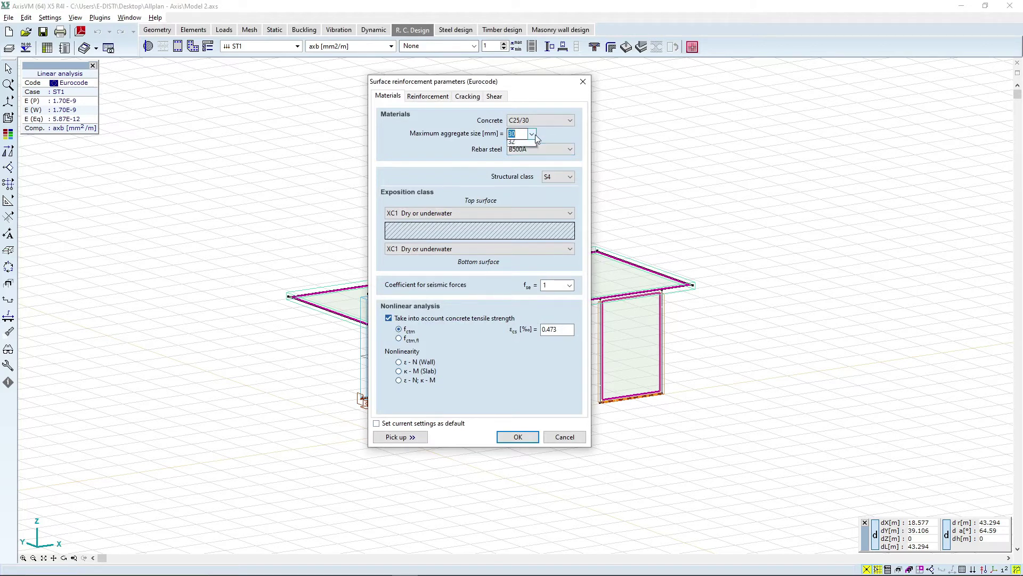
click(529, 145)
click(528, 148)
click(518, 214)
click(518, 213)
click(515, 210)
Enable calculation with actual thickness and assign the reinforcement parameters, keeping 16 mm bars and the existing cracking and shear settings
click(427, 95)
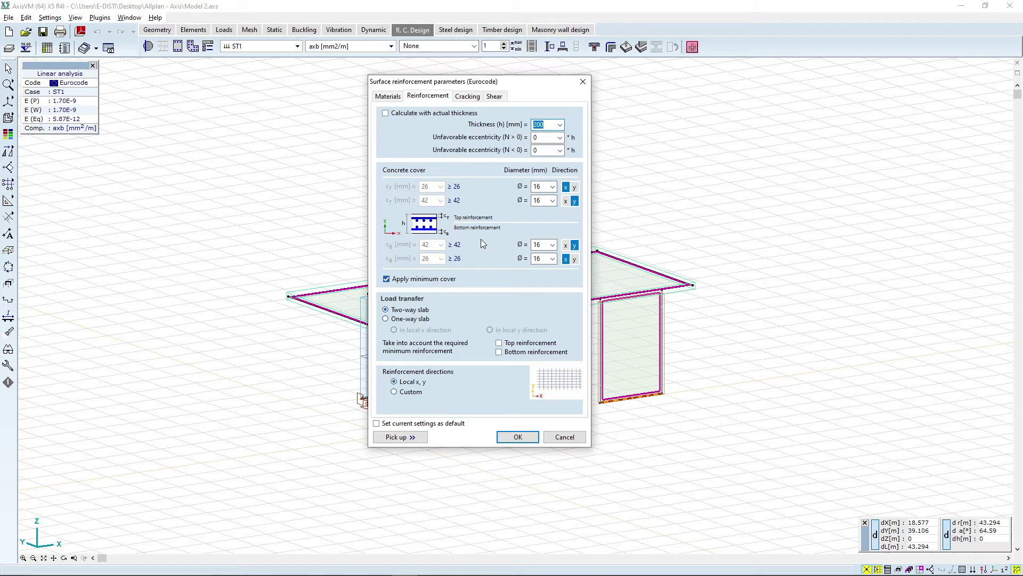
click(385, 114)
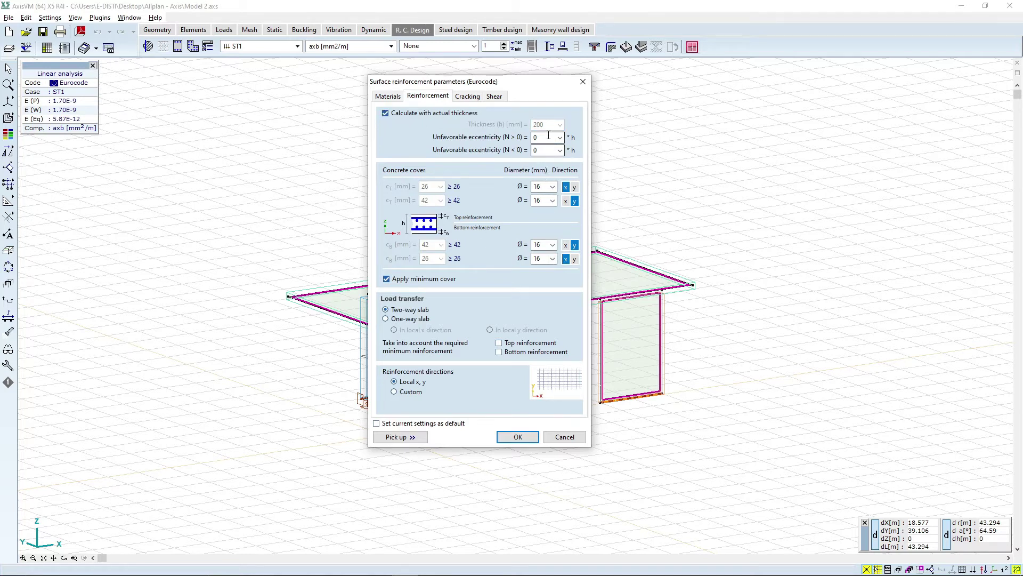
click(546, 201)
click(550, 245)
click(539, 259)
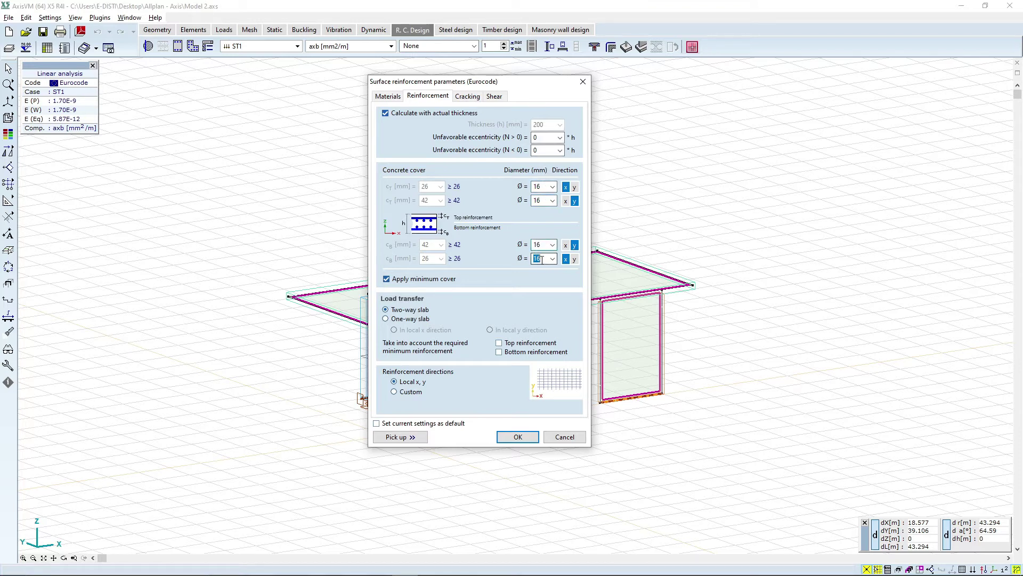
click(468, 97)
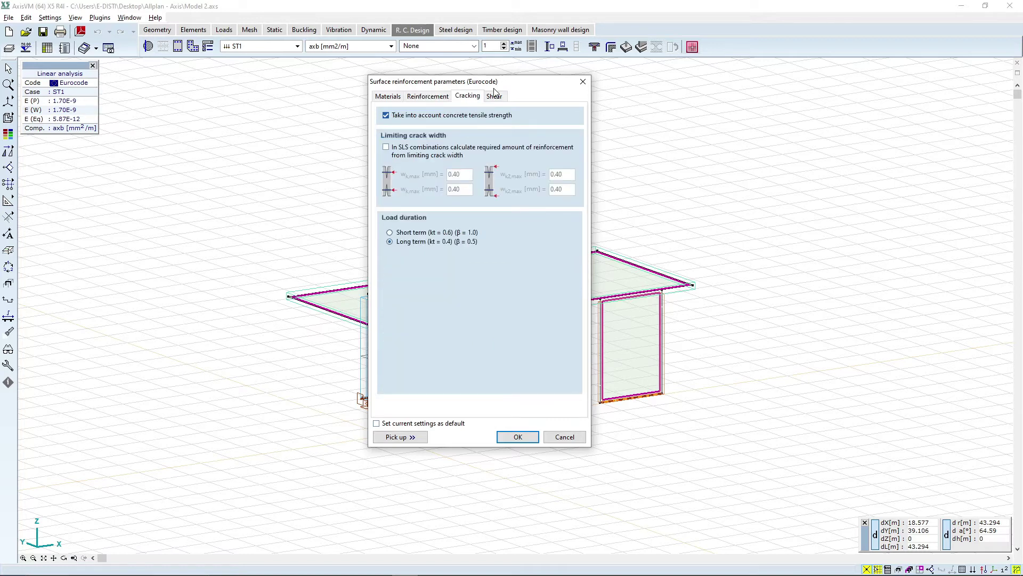
click(496, 96)
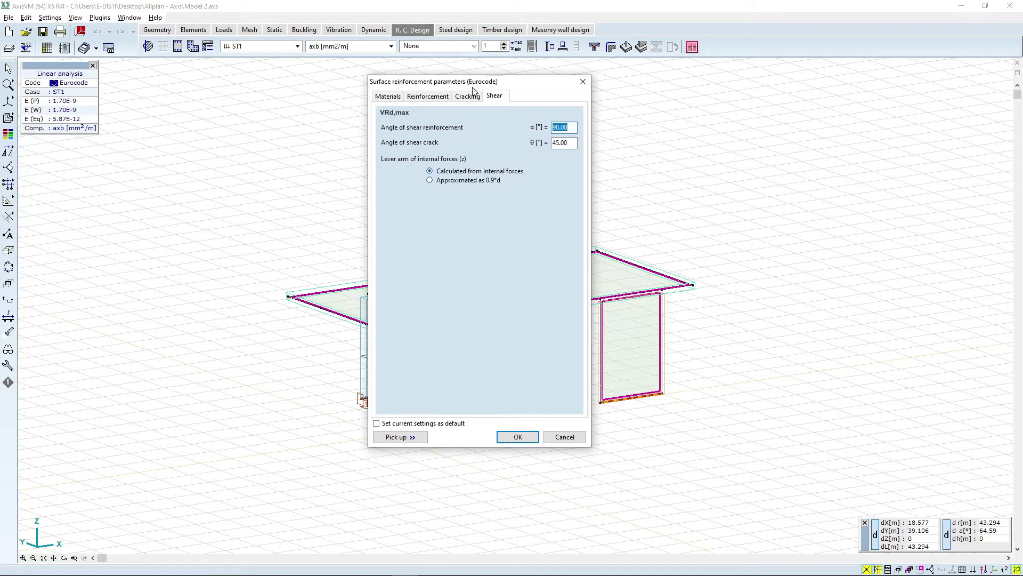
click(472, 97)
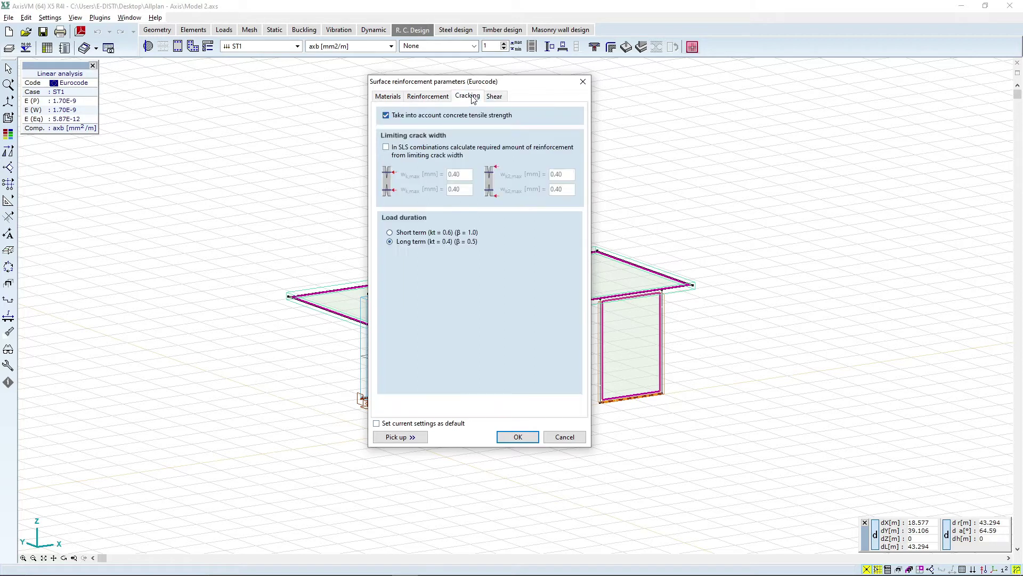
click(506, 441)
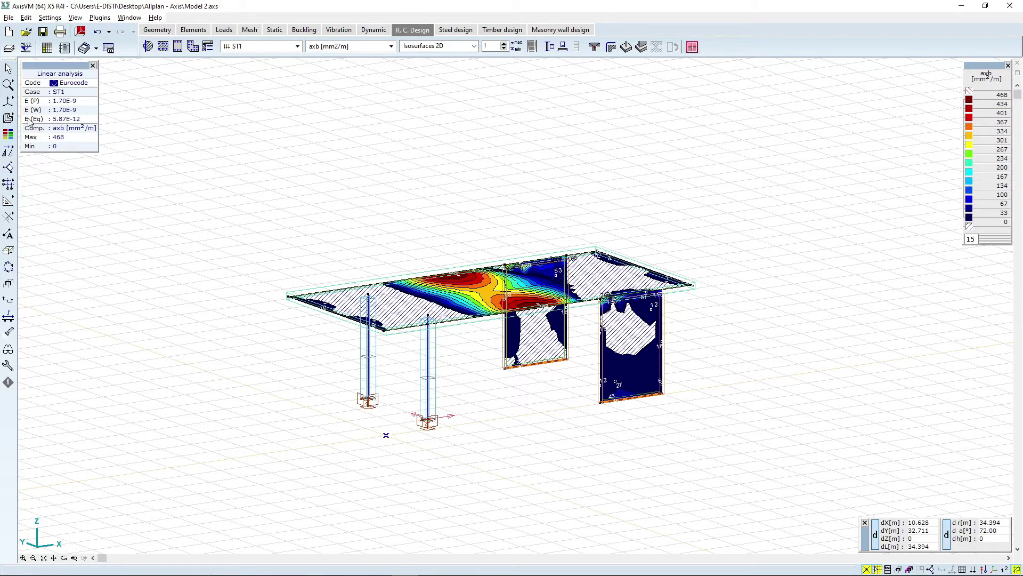
Examine the slab's required reinforcement in plan view, going through the ayb, axt and ayt results
click(39, 104)
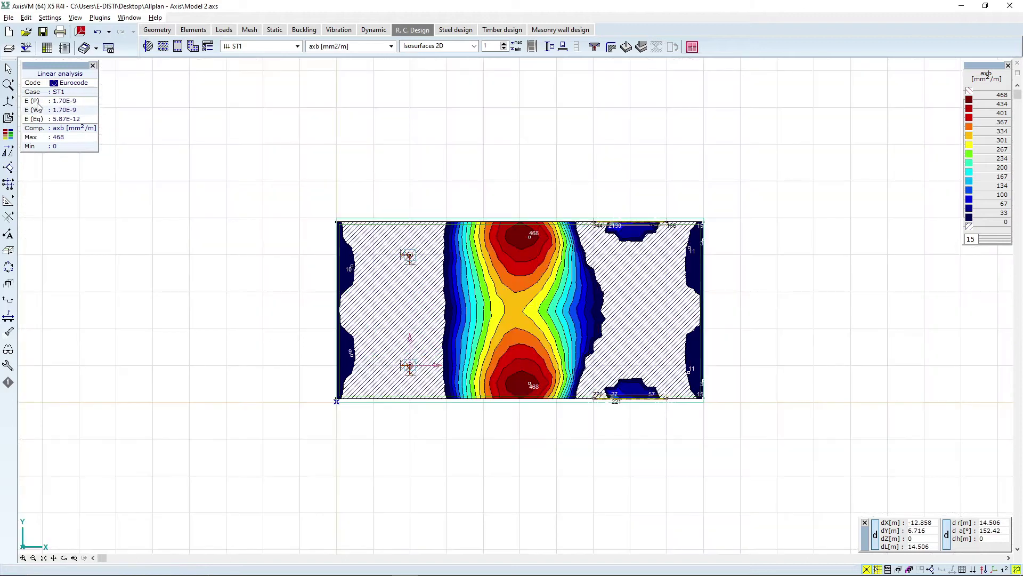
click(376, 48)
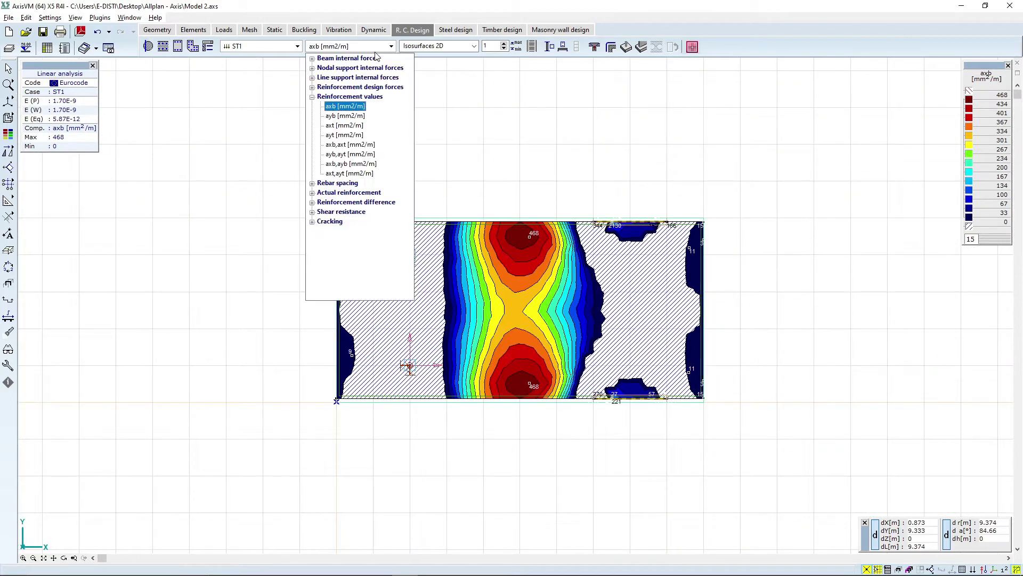
click(352, 116)
click(335, 46)
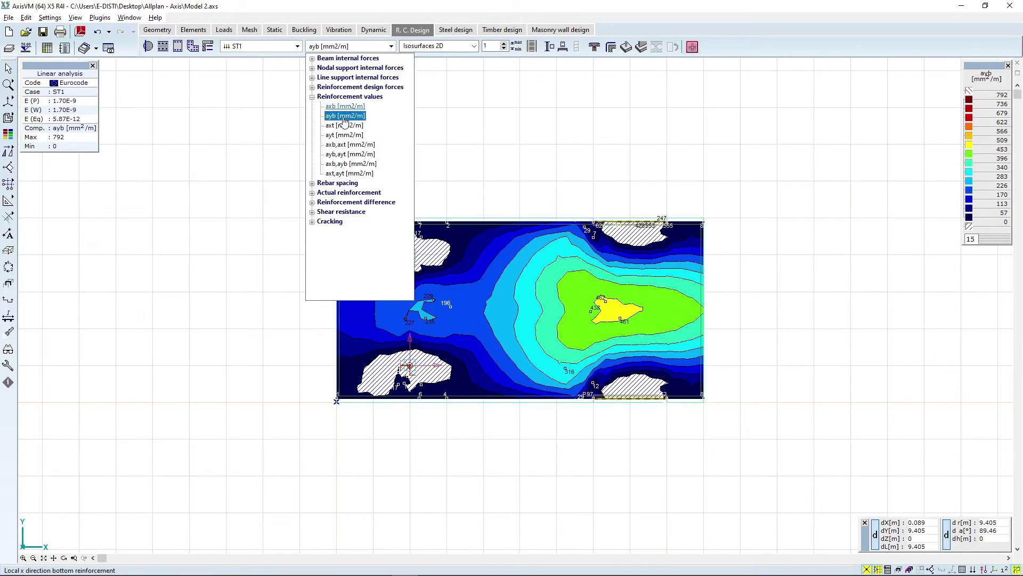
click(337, 124)
click(346, 47)
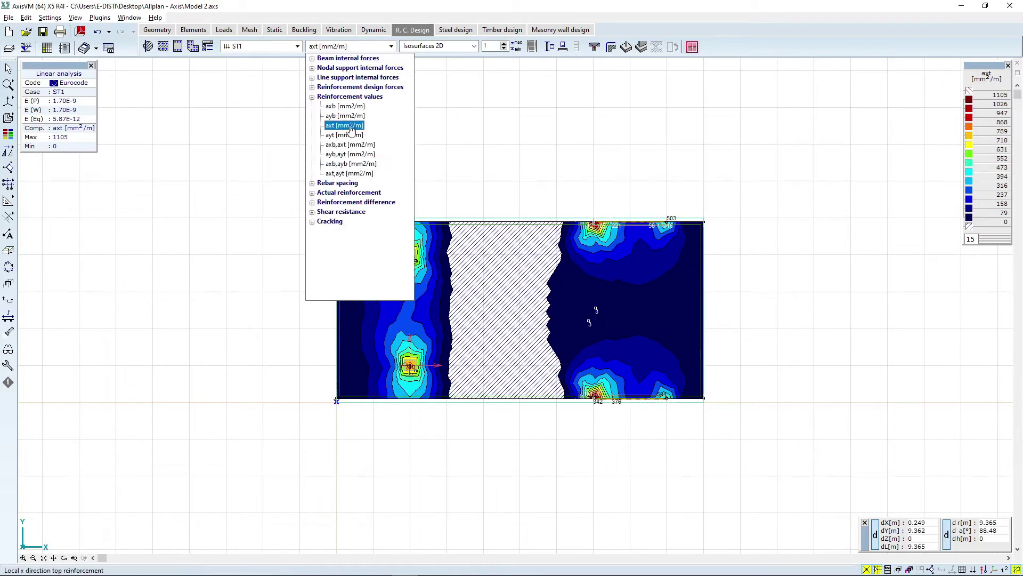
click(347, 134)
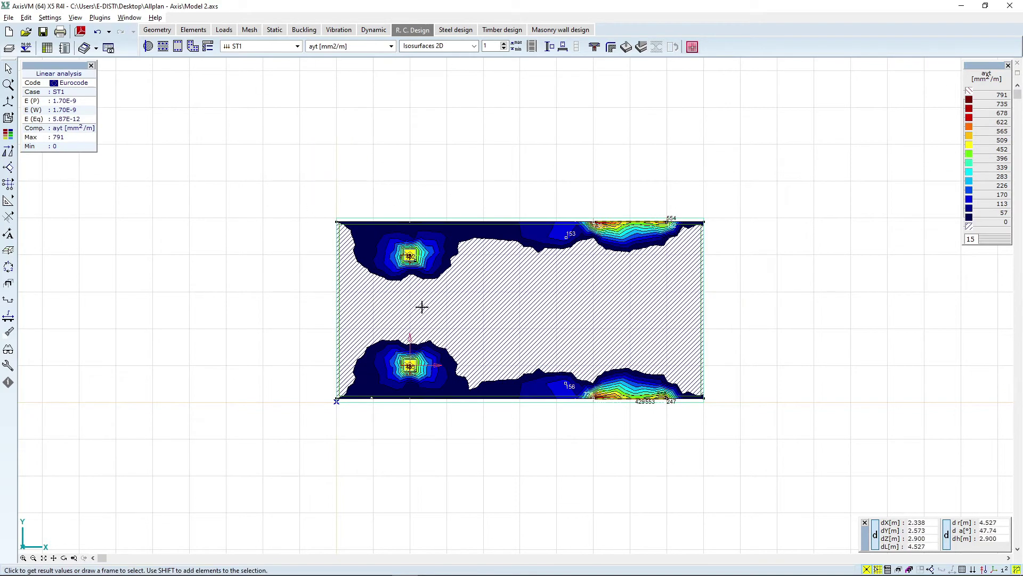
Run a punching analysis for the front column with C25/30 concrete, B500A rebar and calculated reinforcement, keeping the proposed shear reinforcement spacings
click(64, 557)
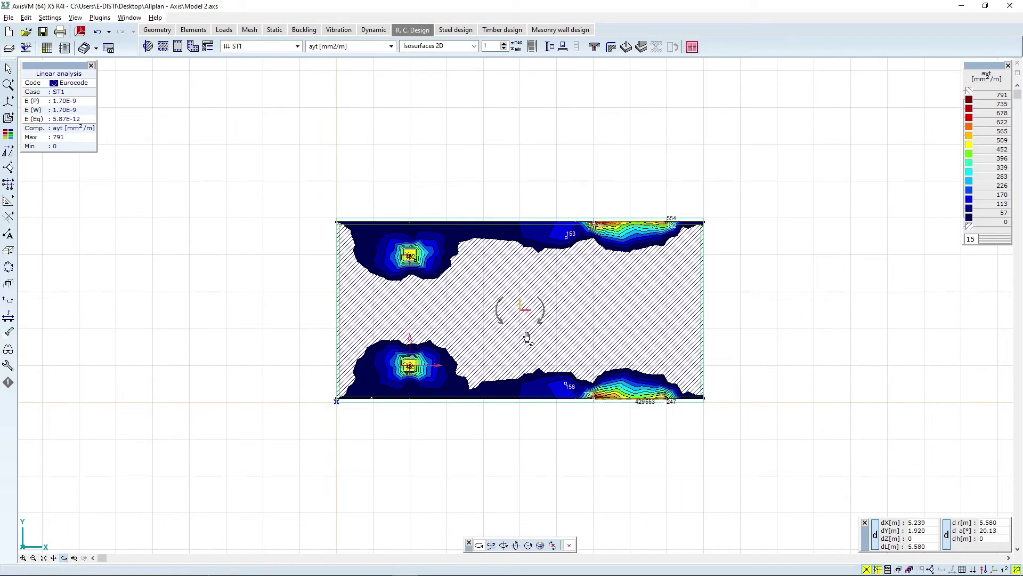
drag(525, 338, 440, 240)
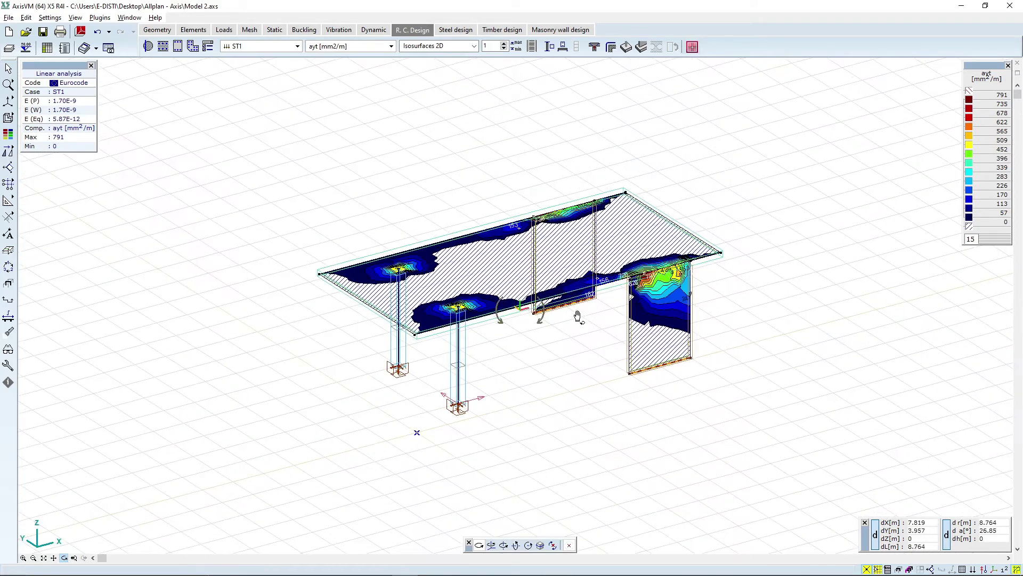
drag(289, 340, 296, 322)
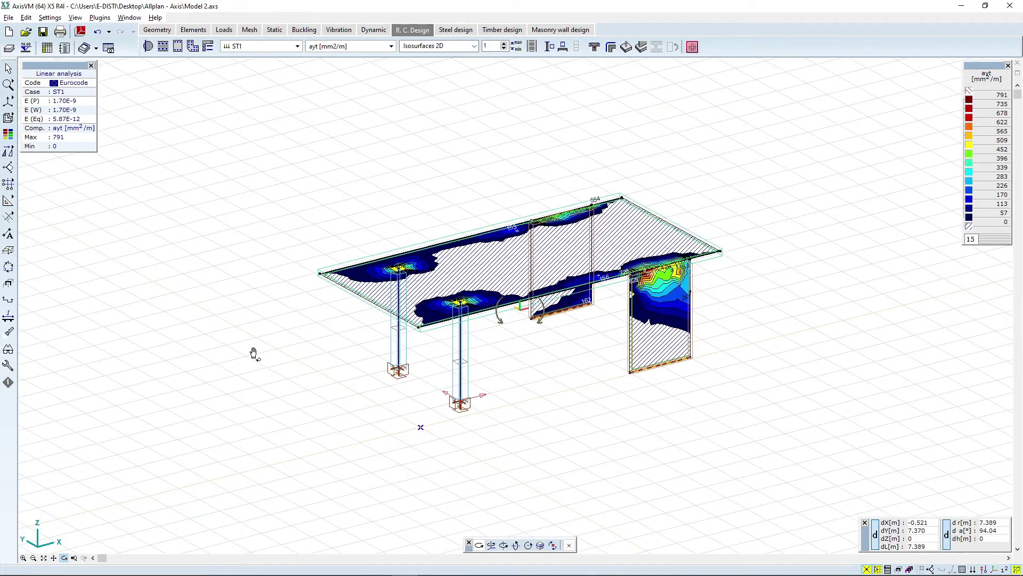
click(594, 48)
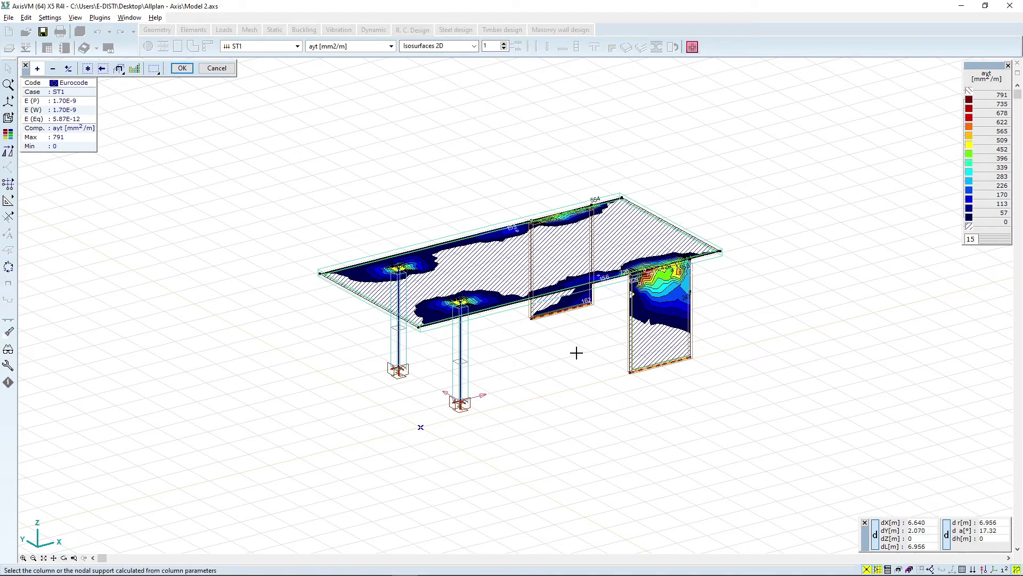
click(461, 346)
click(171, 65)
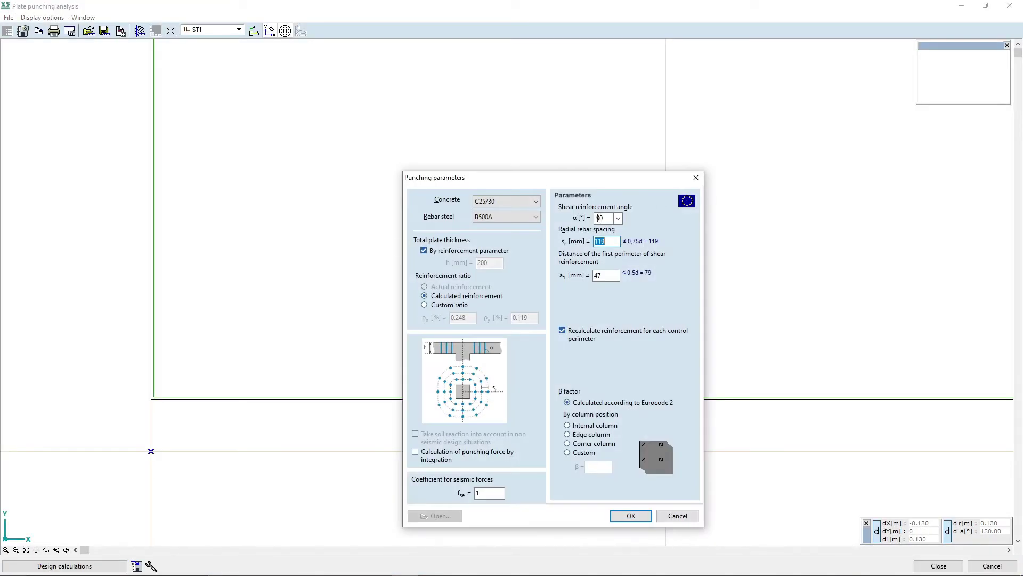
click(638, 522)
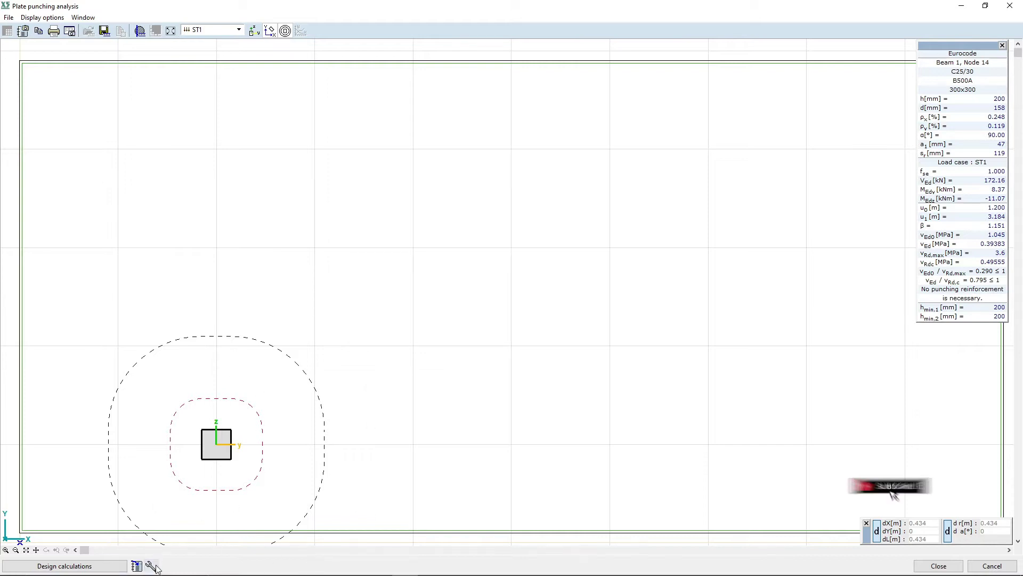
Read the punching design calculations through to the slab's shear utilization check, and close the punching analysis
click(116, 568)
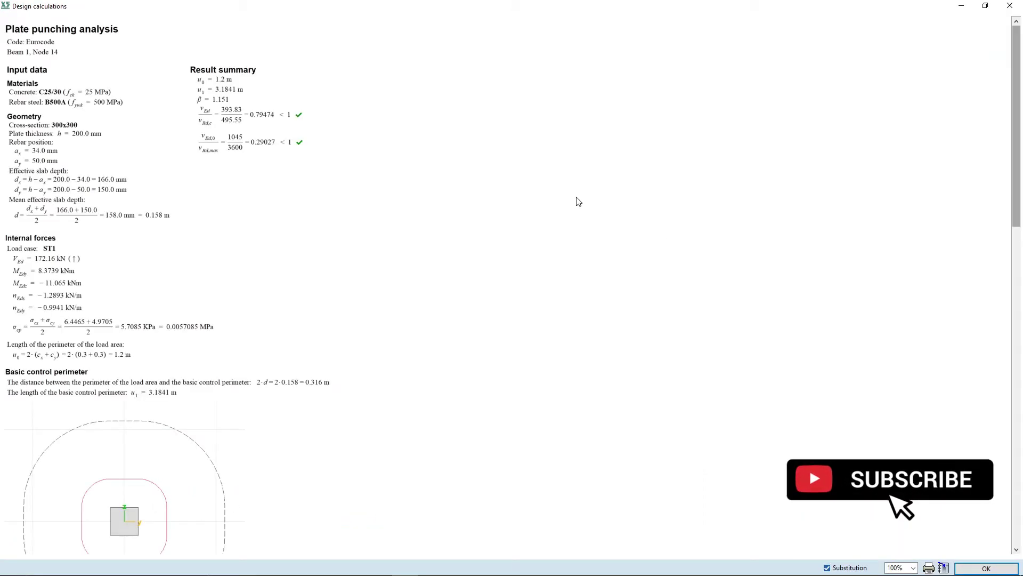
drag(1015, 117, 1005, 443)
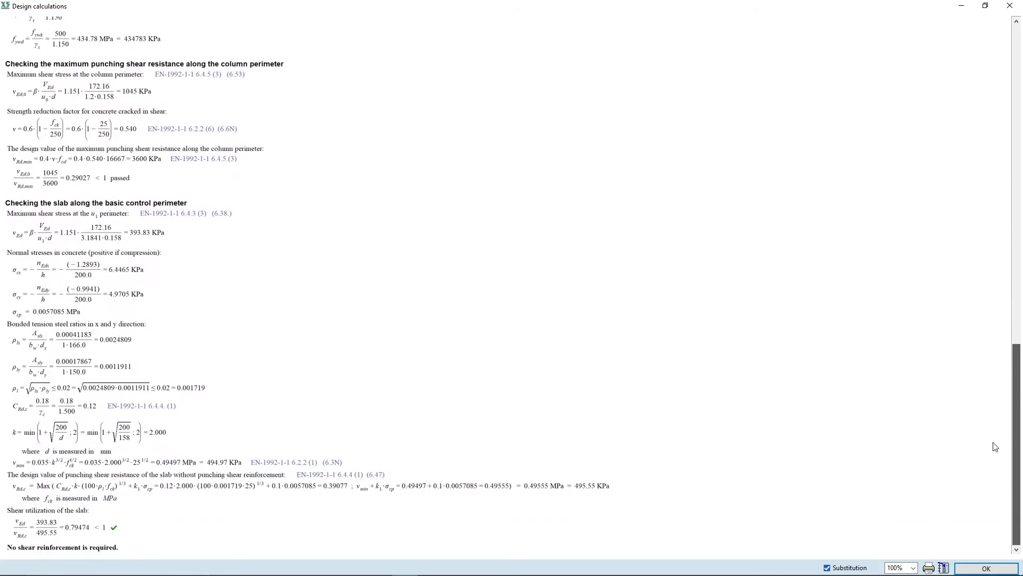
scroll(100, 473, down, 3)
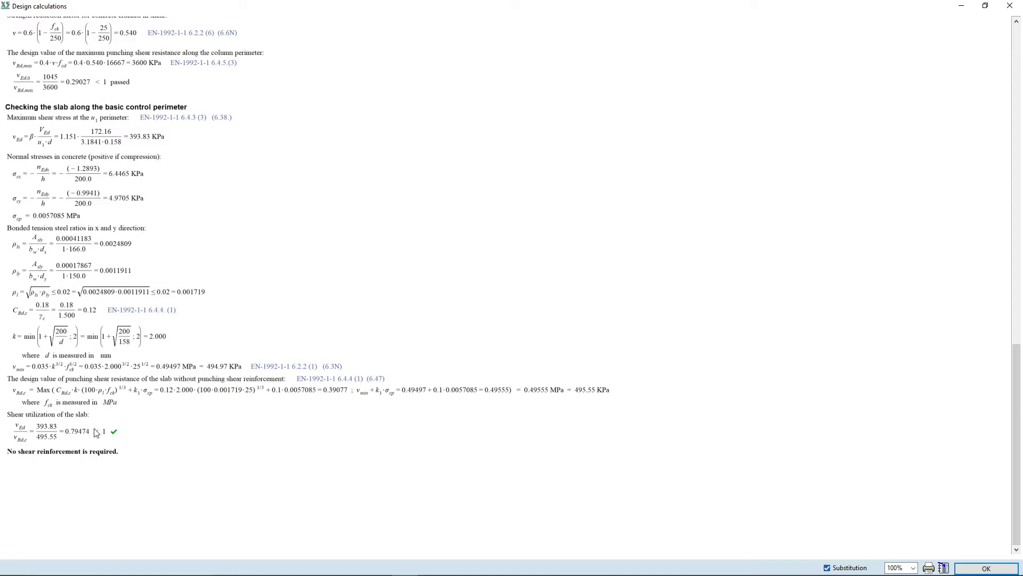
scroll(747, 298, down, 3)
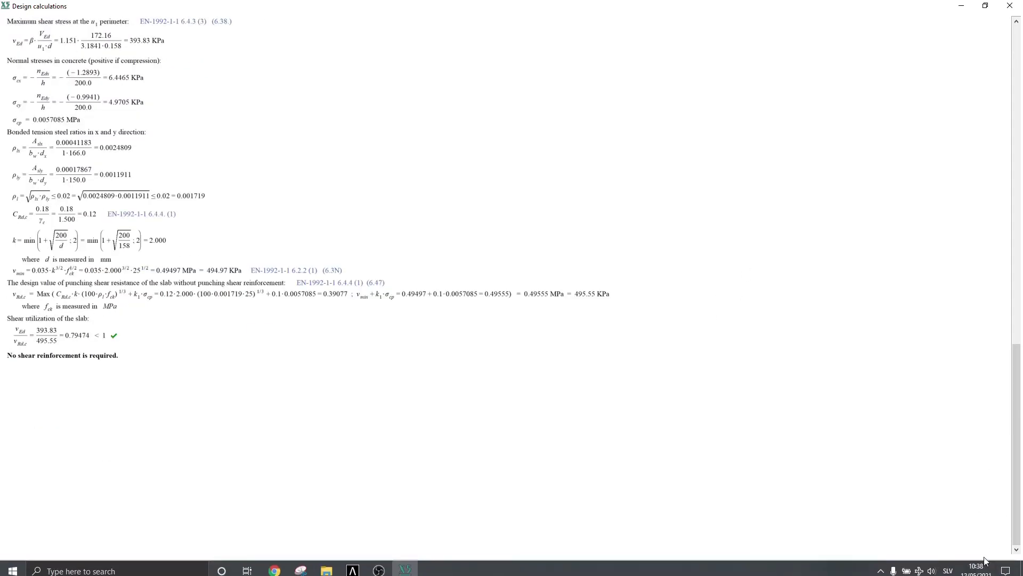
click(983, 568)
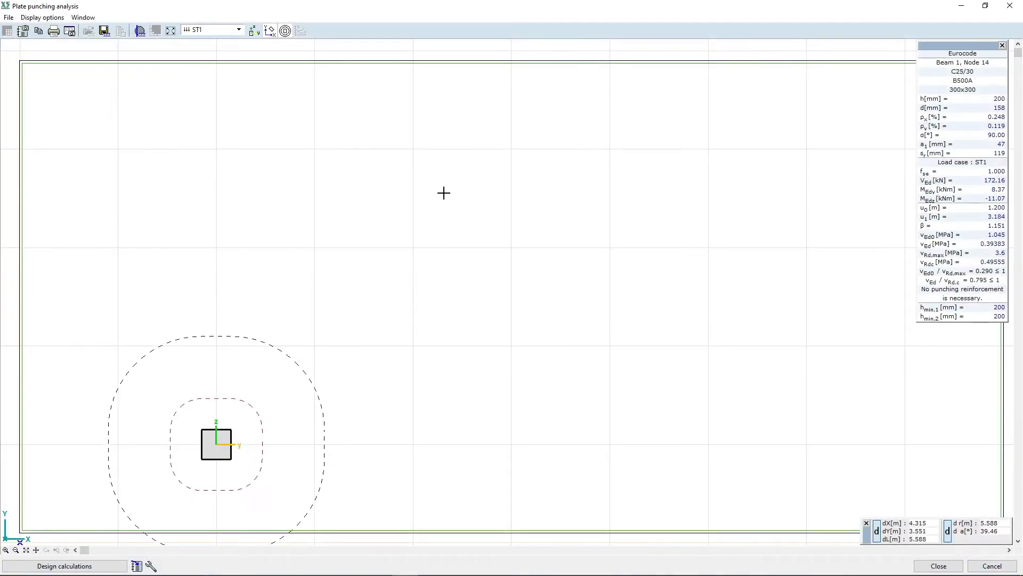
scroll(443, 193, down, 1)
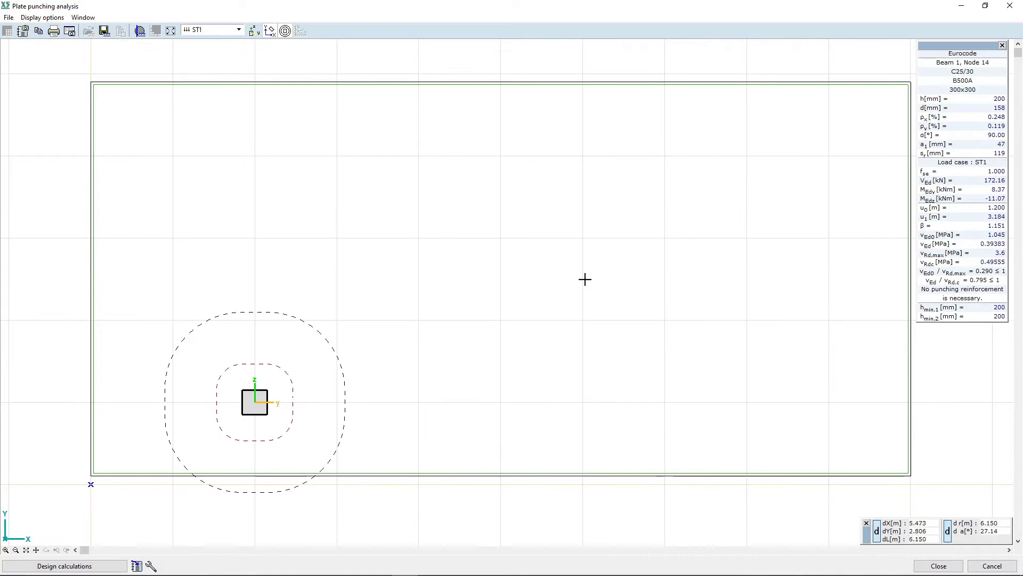
click(953, 565)
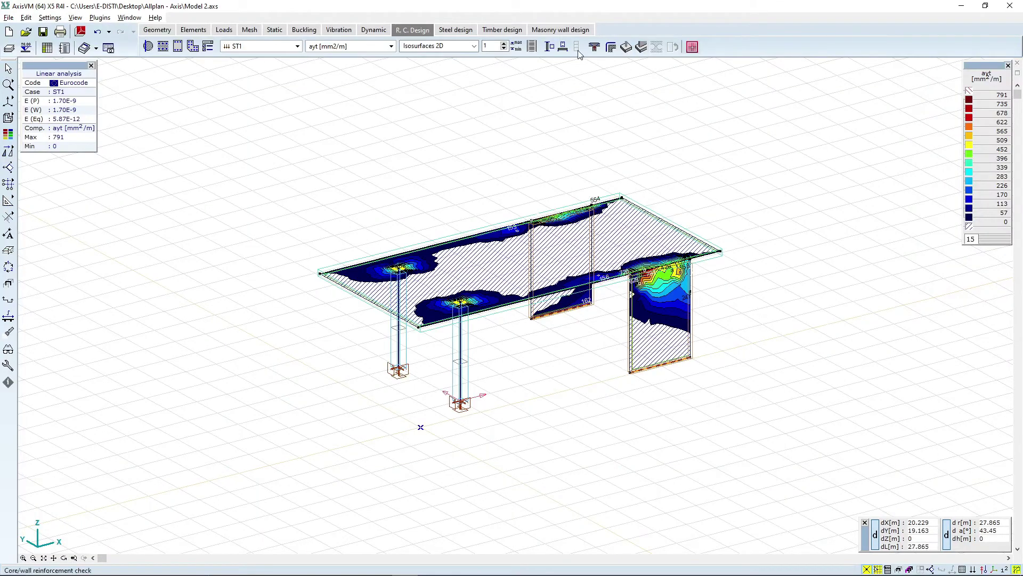
Start a pad footing design at the front column's support, keeping the rectangular plate footing with 1500 mm maximum width, 500 mm thickness and C16/20 concrete
click(626, 48)
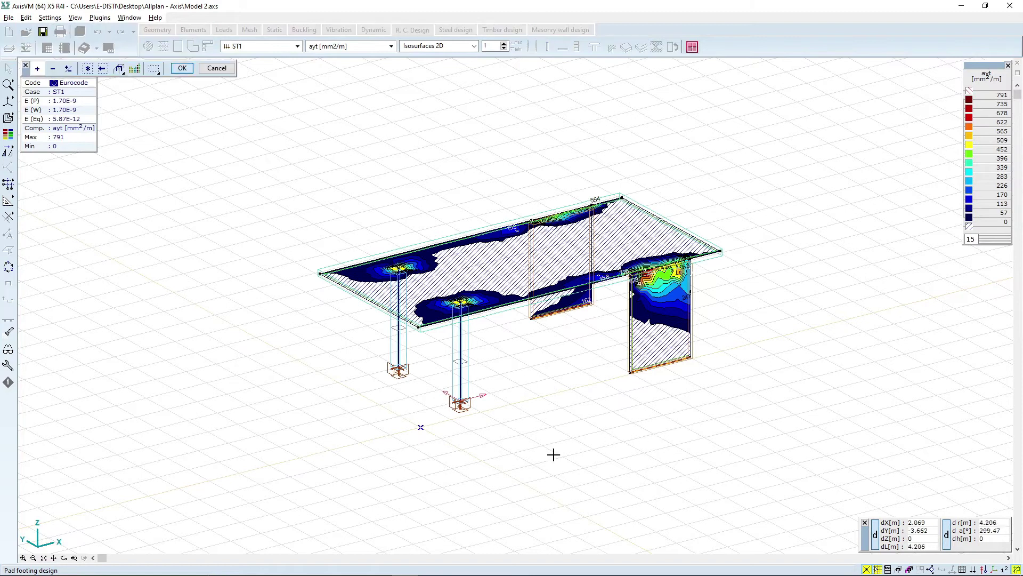
click(459, 404)
click(183, 68)
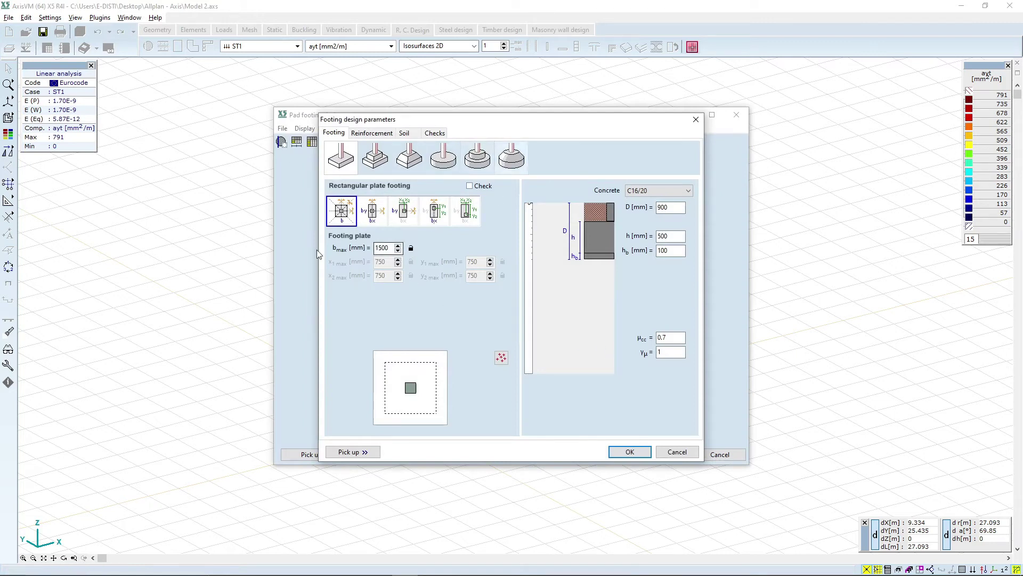
click(614, 451)
click(598, 301)
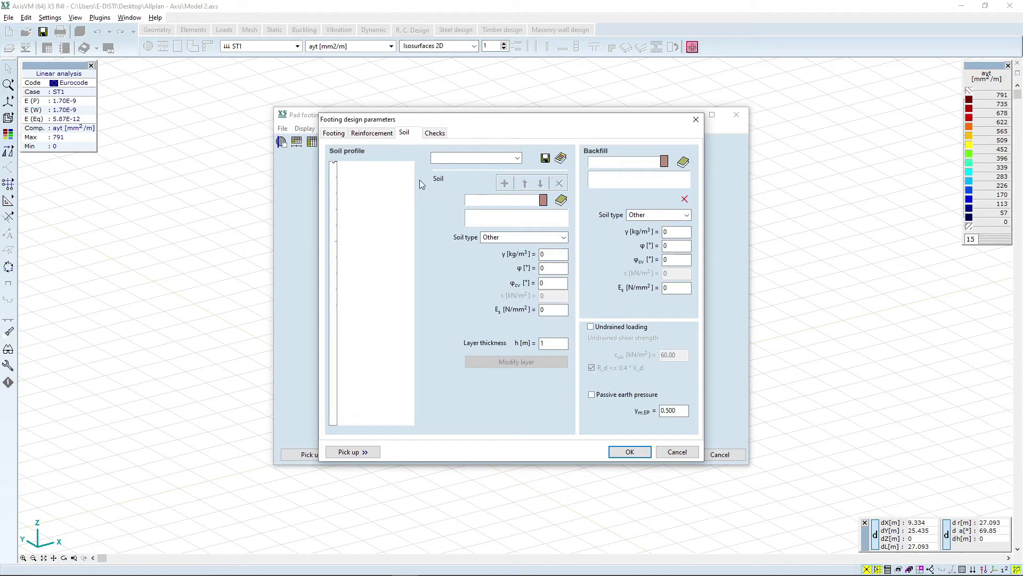
Choose the solid, humid sand CNT from the soil database and set its layer thickness to 10 m
click(558, 200)
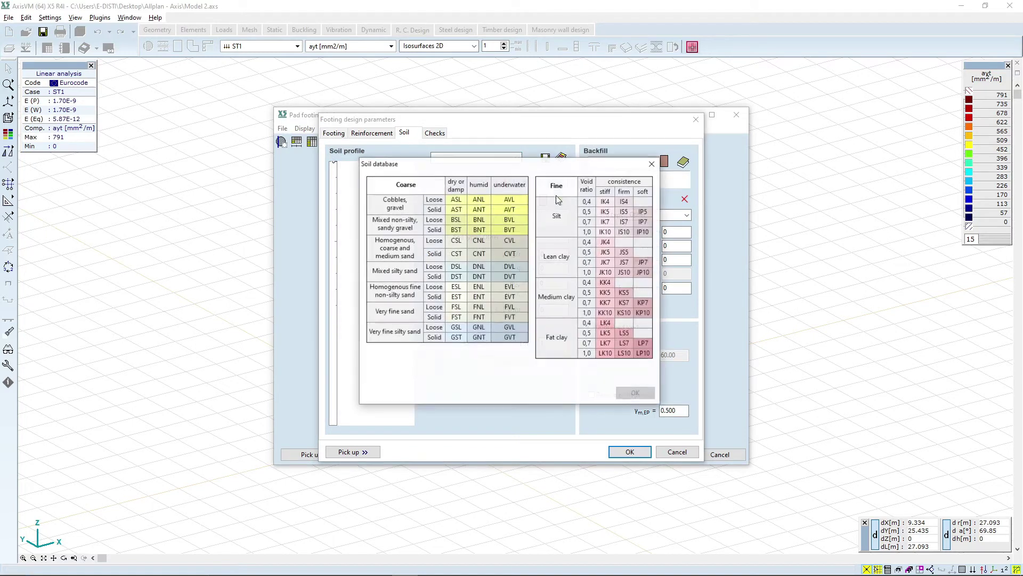
click(484, 253)
click(642, 394)
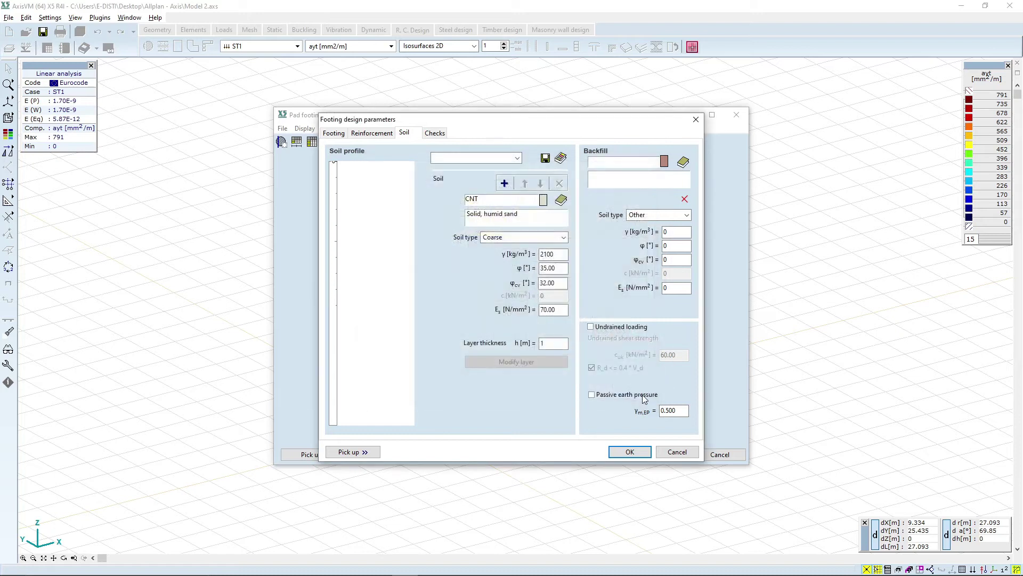
click(554, 344)
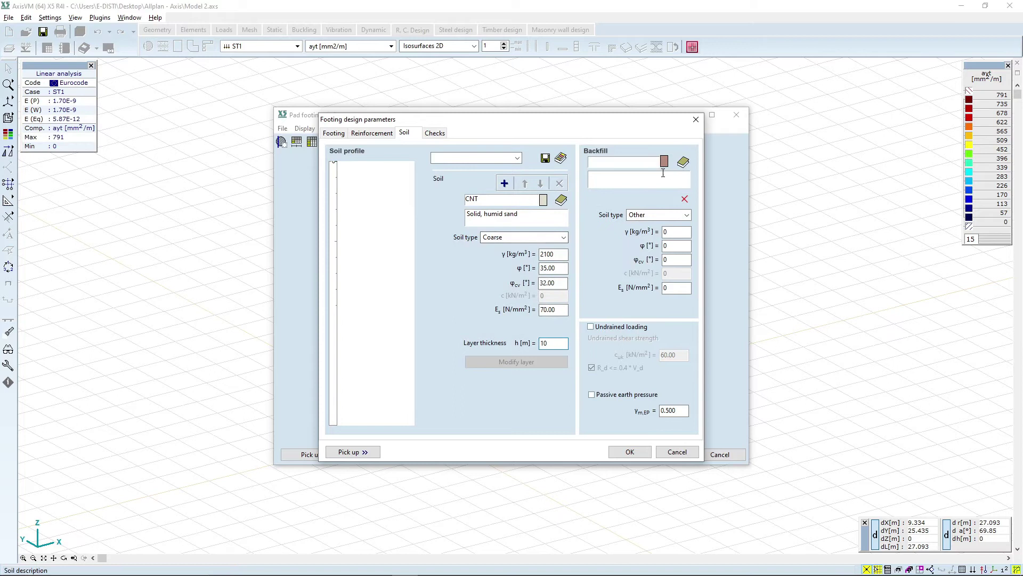
Set the footing's backfill to the loose, dry gravel ASL from the soil database
click(684, 162)
click(459, 200)
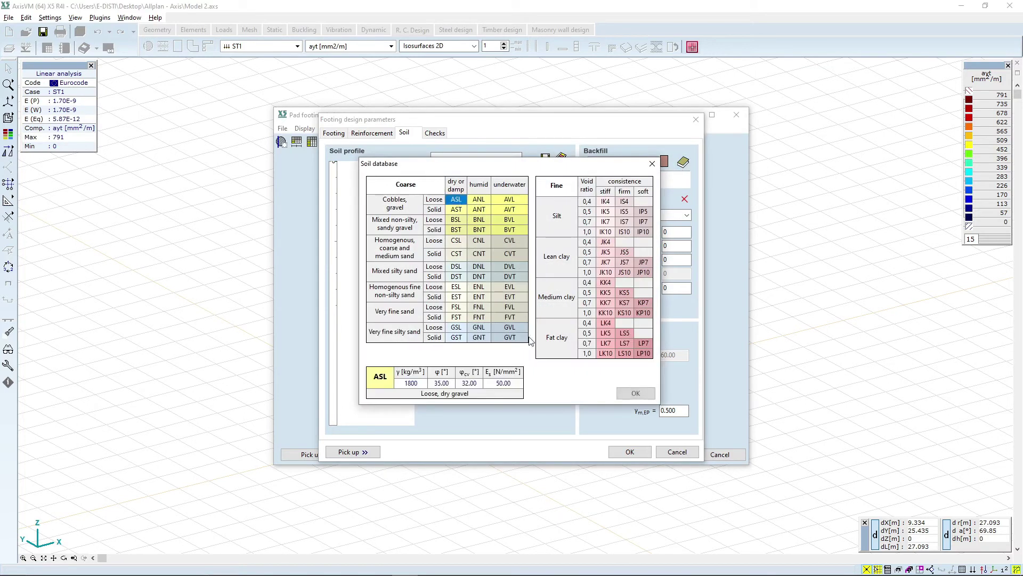
click(627, 393)
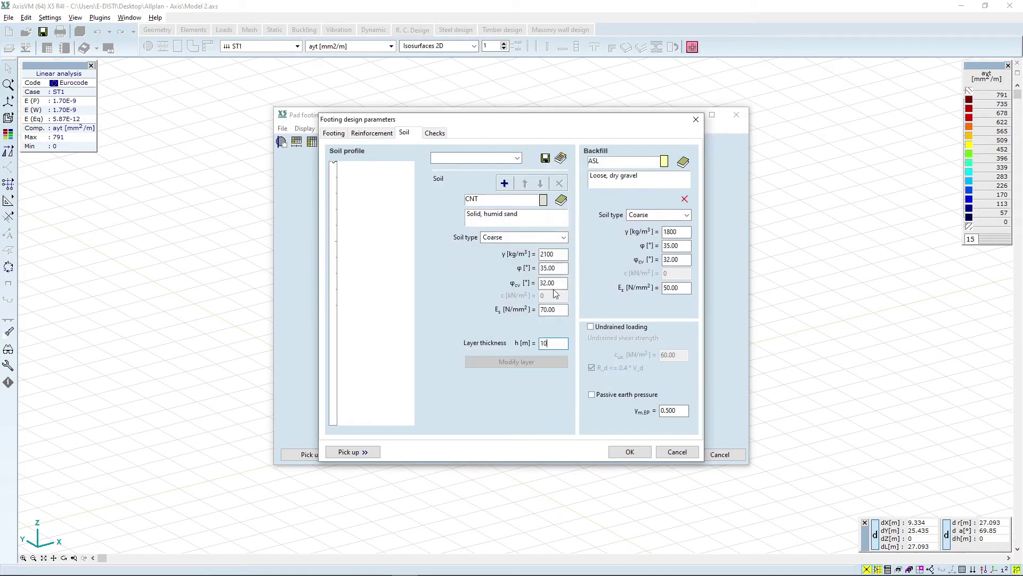
Add the sand layer to the soil profile and save the profile as Soil with a copy in the library
click(505, 183)
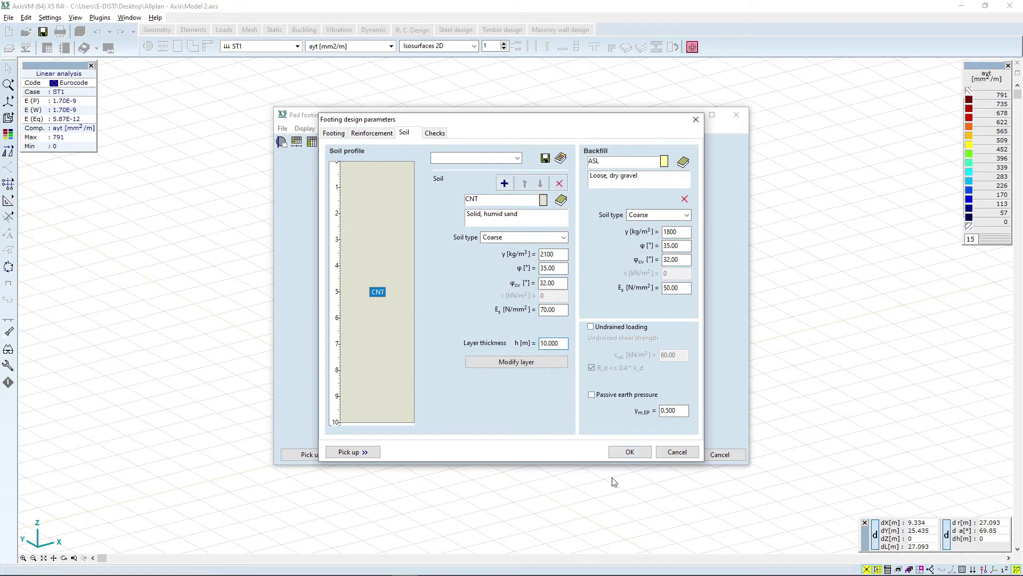
click(628, 452)
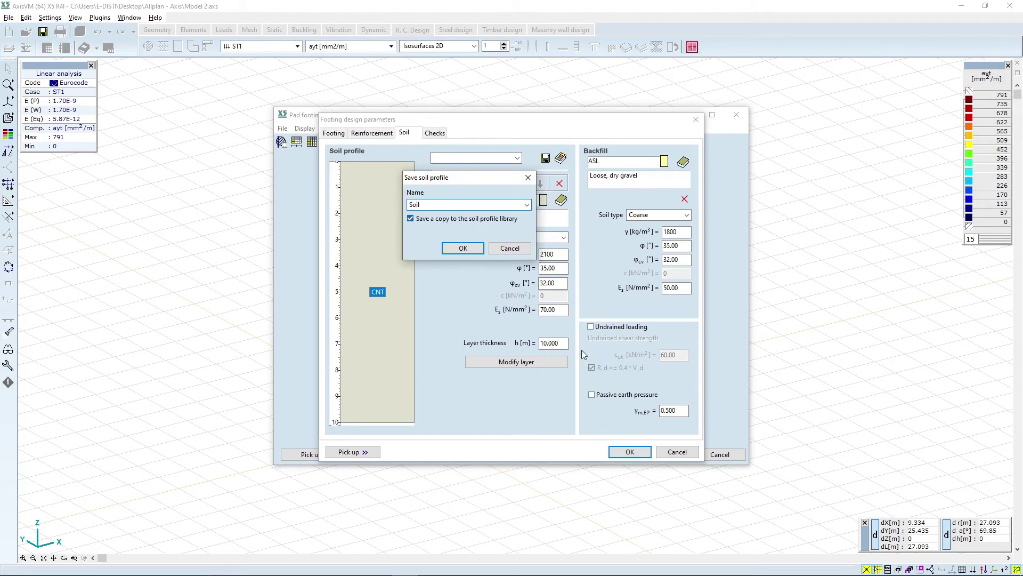
click(463, 248)
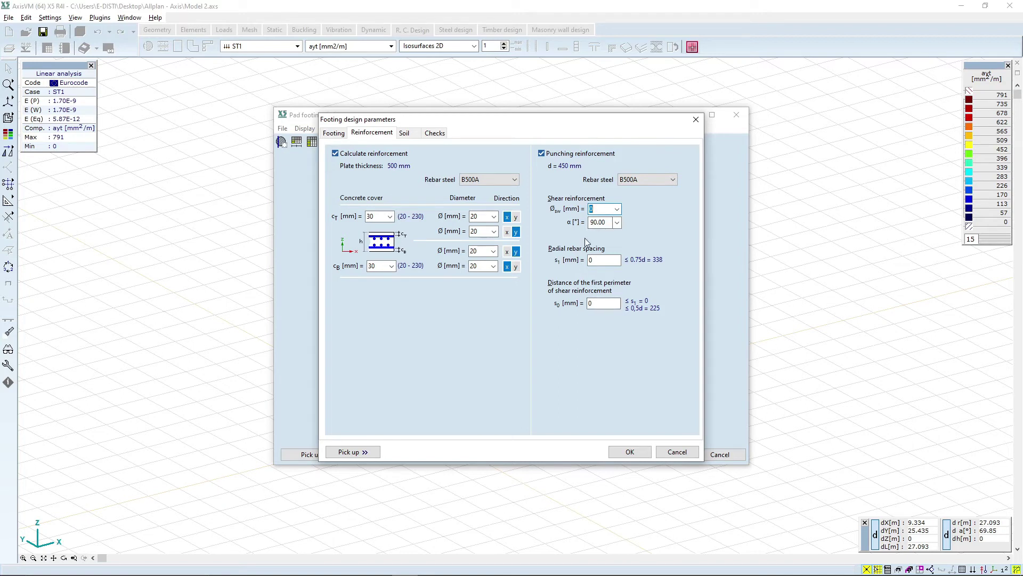
Set the footing's punching reinforcement to 8 mm bars with 200 mm radial spacing and 200 mm first perimeter distance, and calculate the footing
click(617, 209)
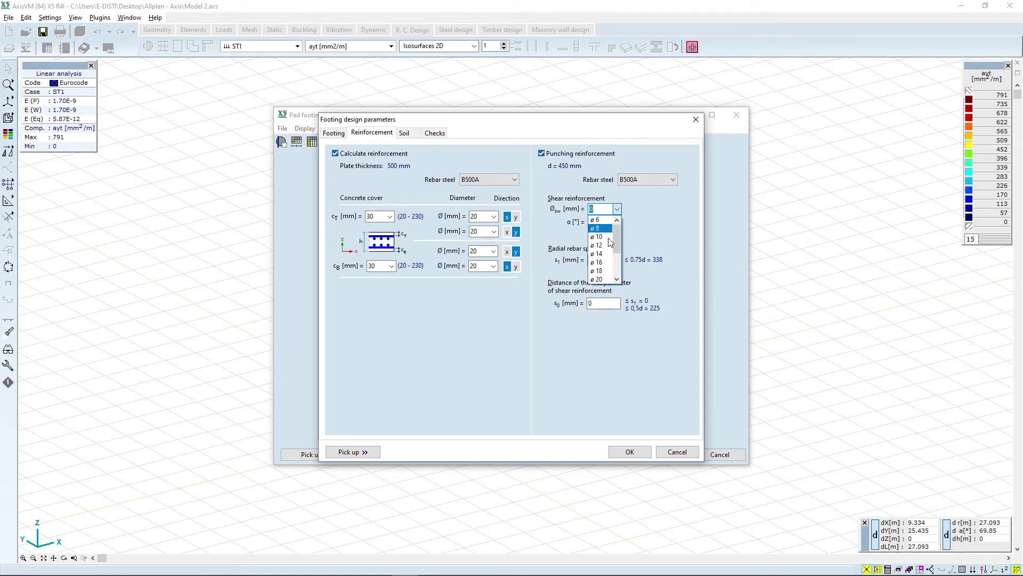
click(596, 228)
click(598, 259)
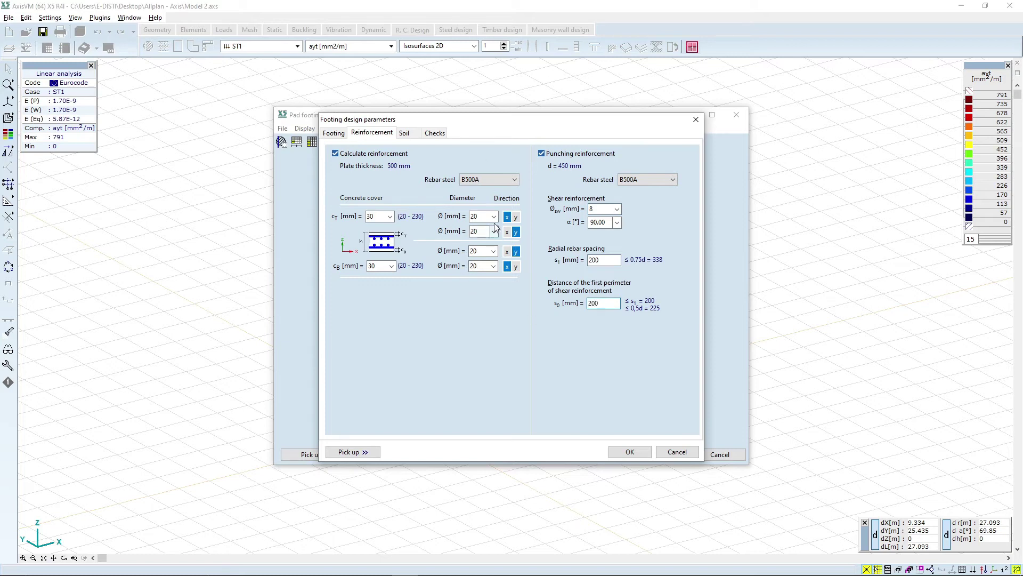
click(630, 451)
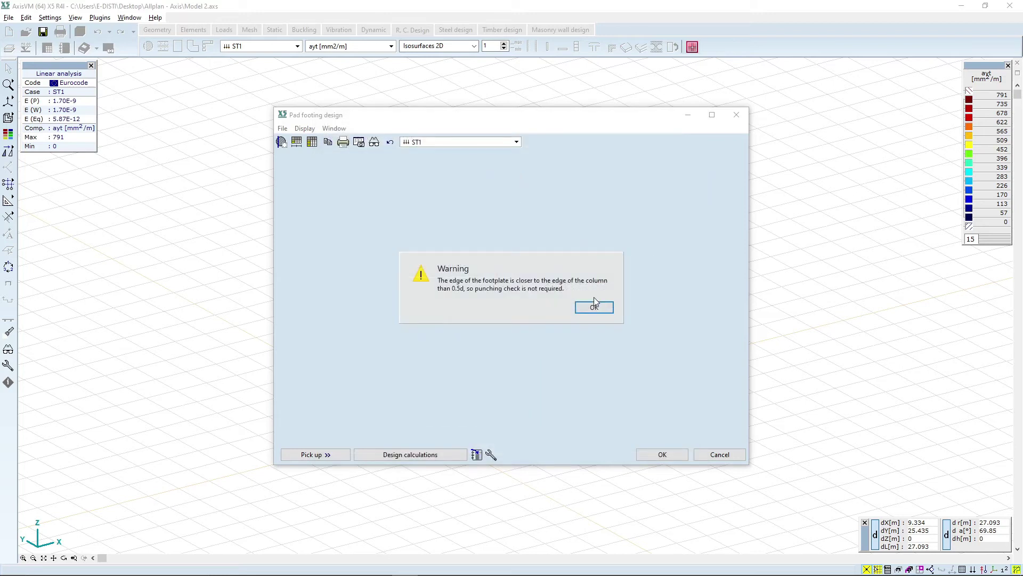
click(599, 310)
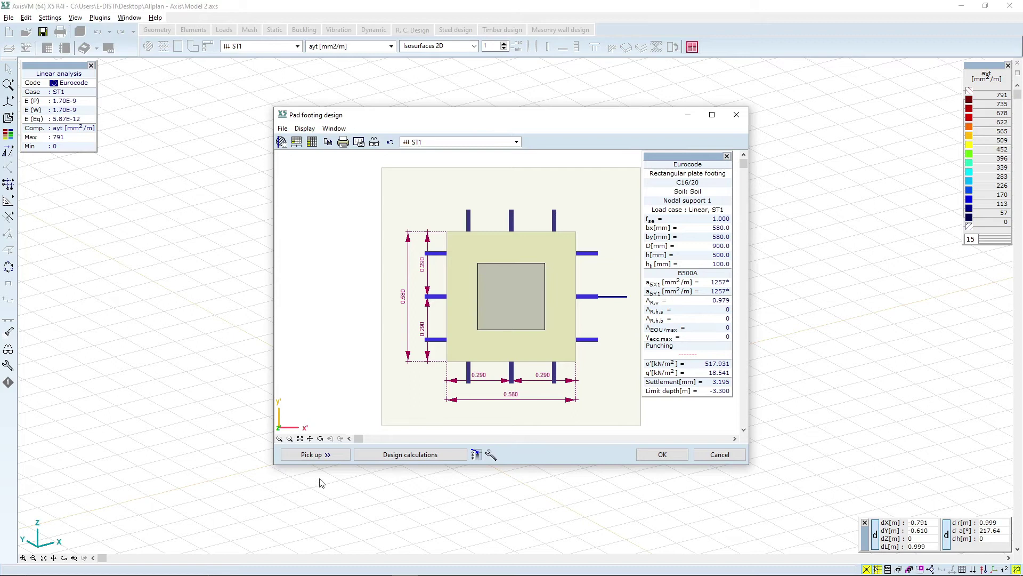
Examine the pad footing's design calculations report from soil parameters through bearing, sliding, reinforcement and settlement checks, and close the pad footing design
click(398, 459)
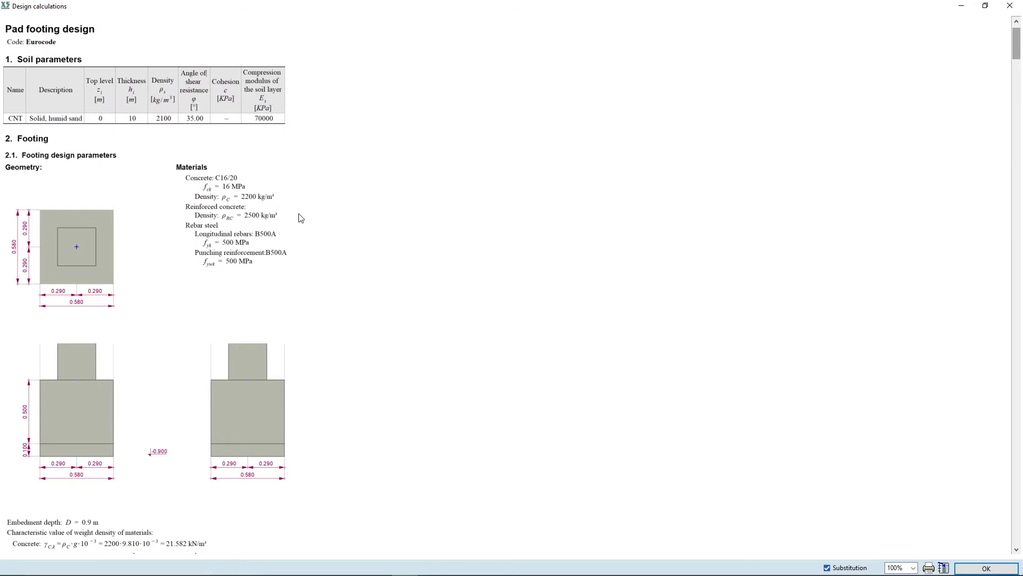
scroll(301, 217, down, 4)
scroll(301, 218, down, 7)
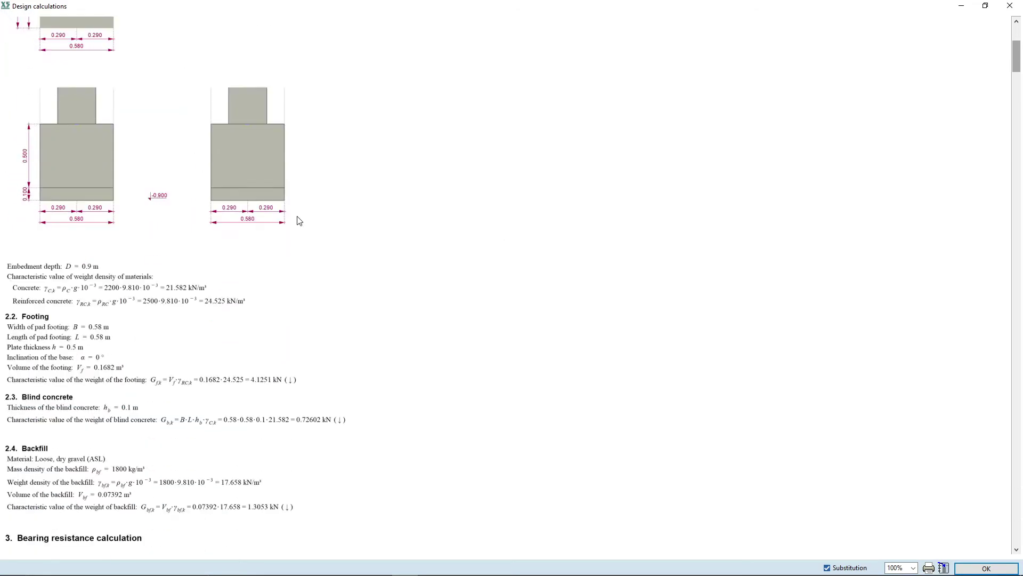
scroll(297, 223, down, 11)
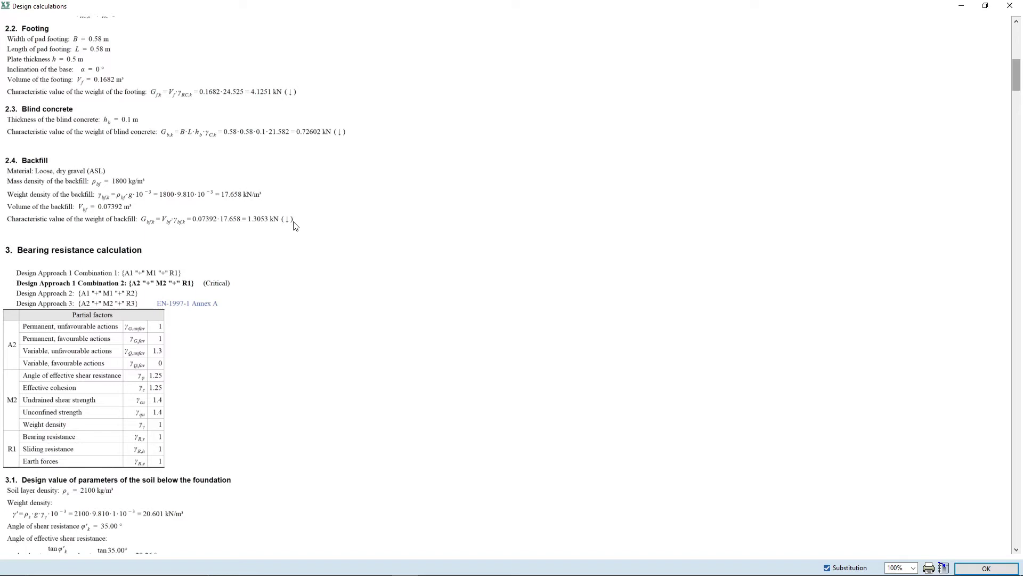
scroll(295, 229, down, 18)
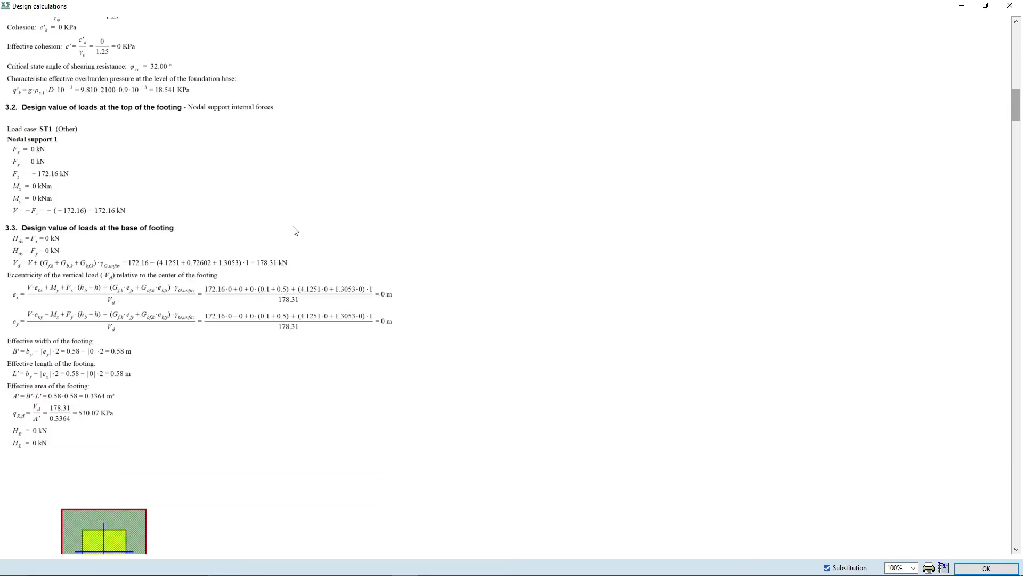
scroll(294, 232, down, 14)
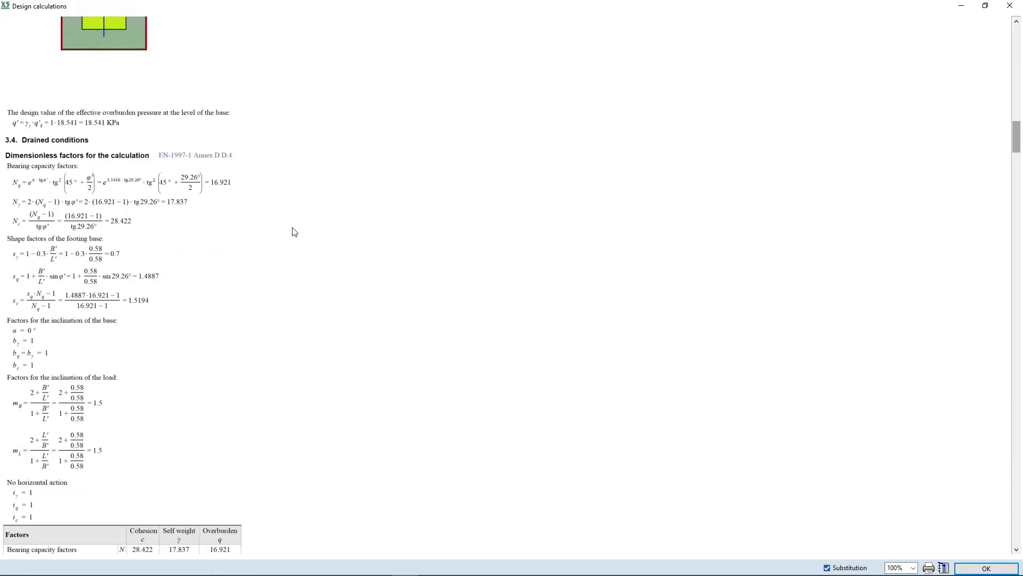
scroll(292, 235, down, 19)
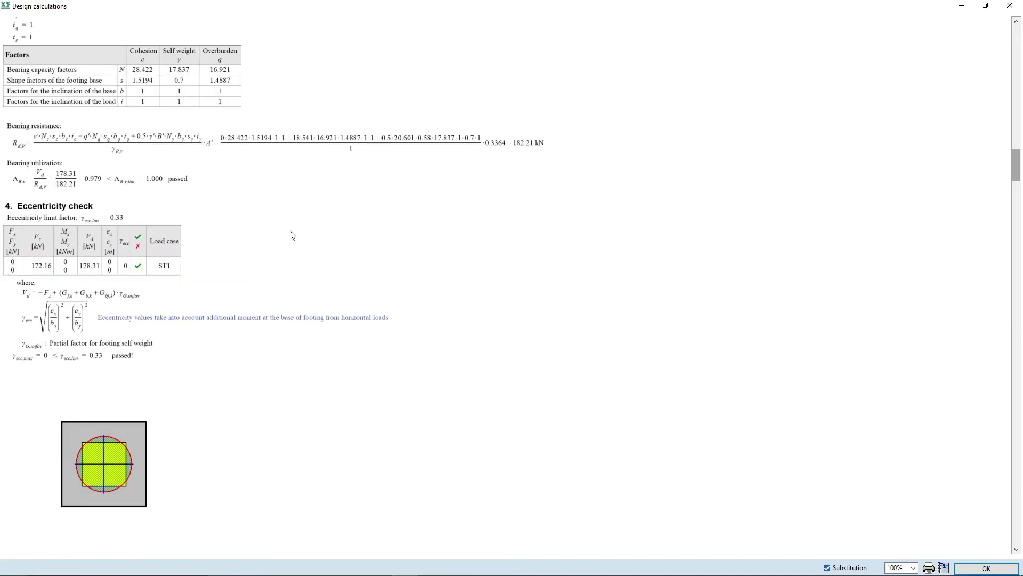
scroll(292, 237, down, 20)
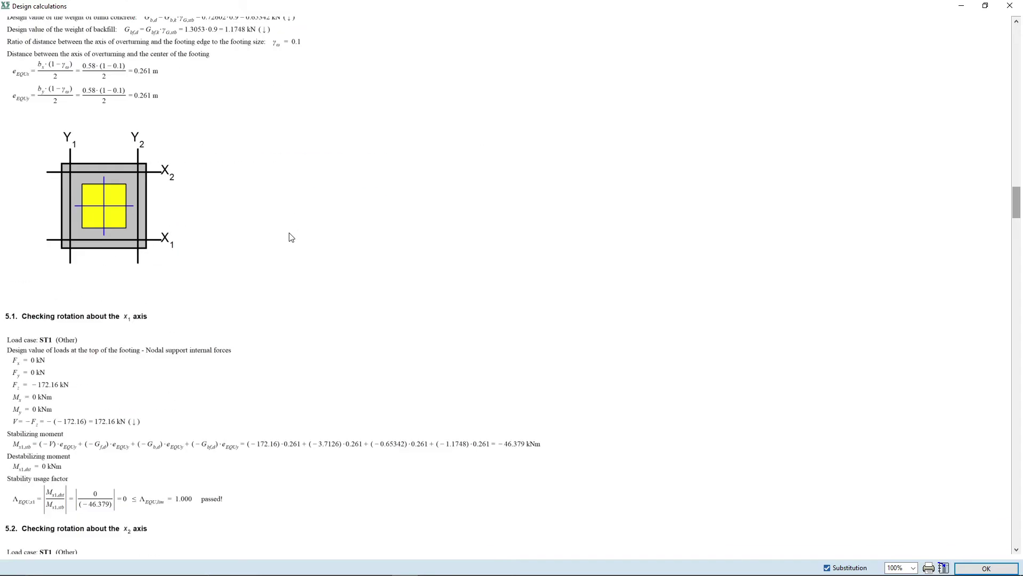
scroll(292, 237, down, 20)
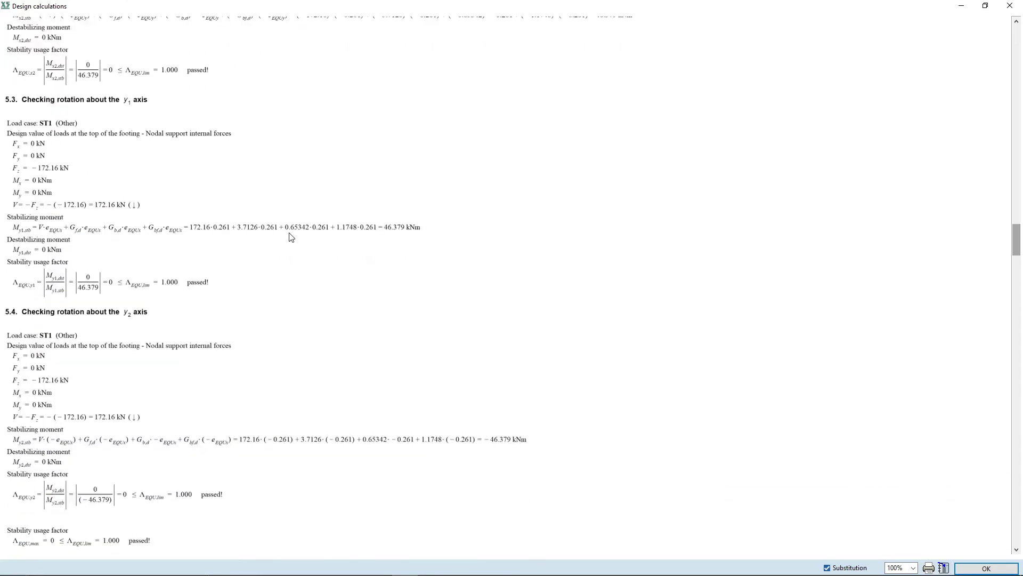
scroll(291, 238, down, 18)
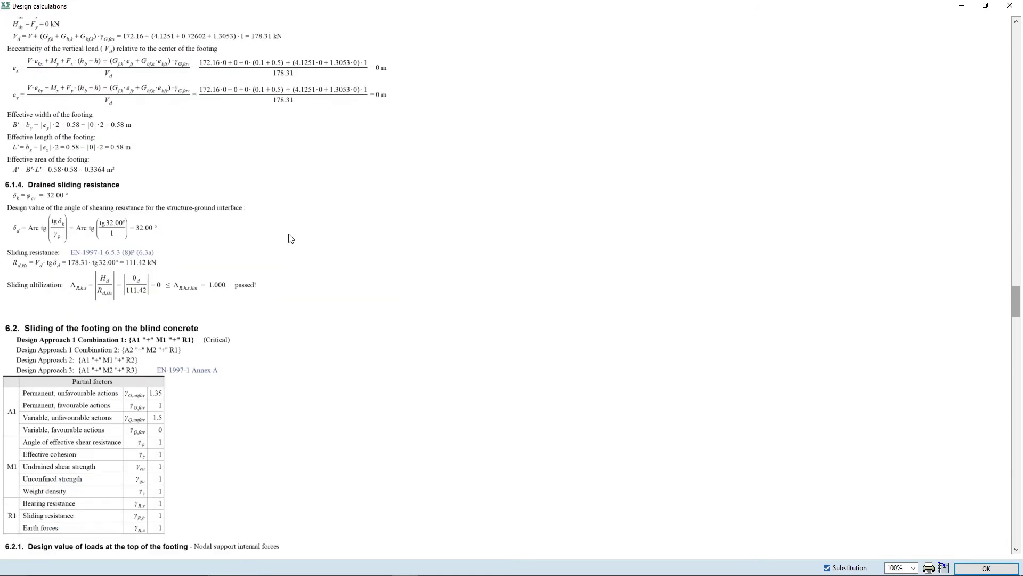
scroll(291, 238, down, 18)
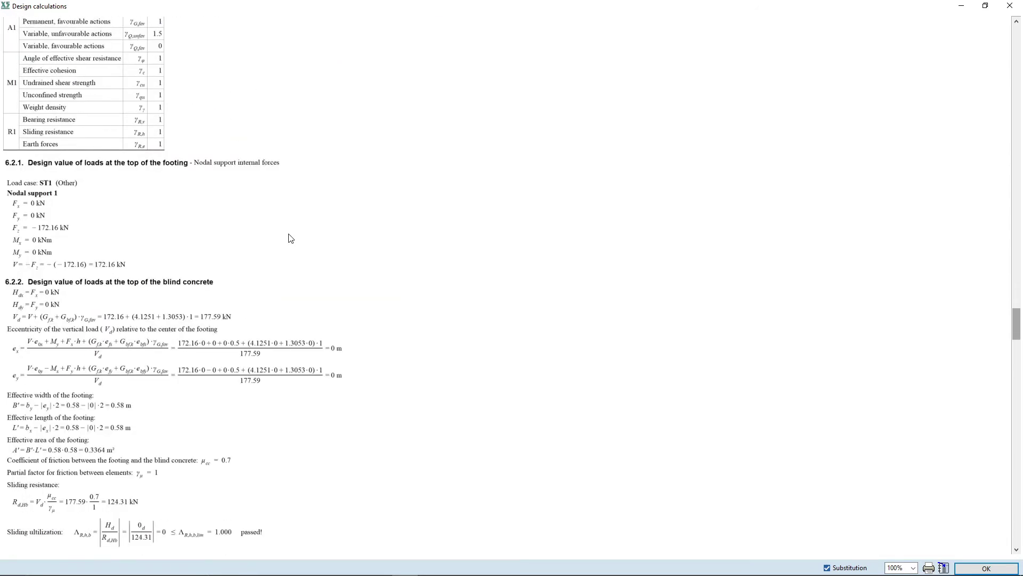
scroll(291, 240, down, 16)
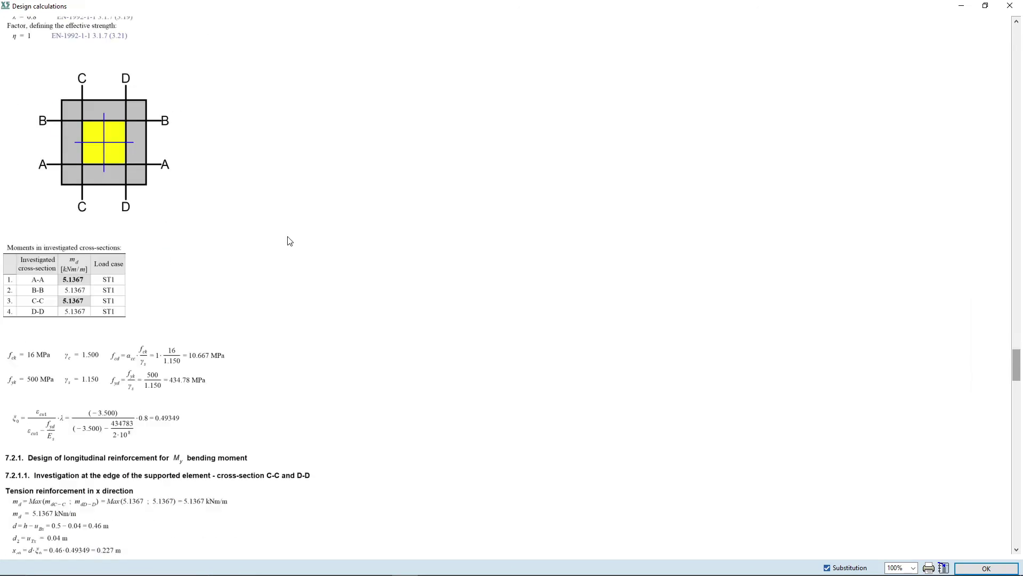
scroll(288, 243, down, 18)
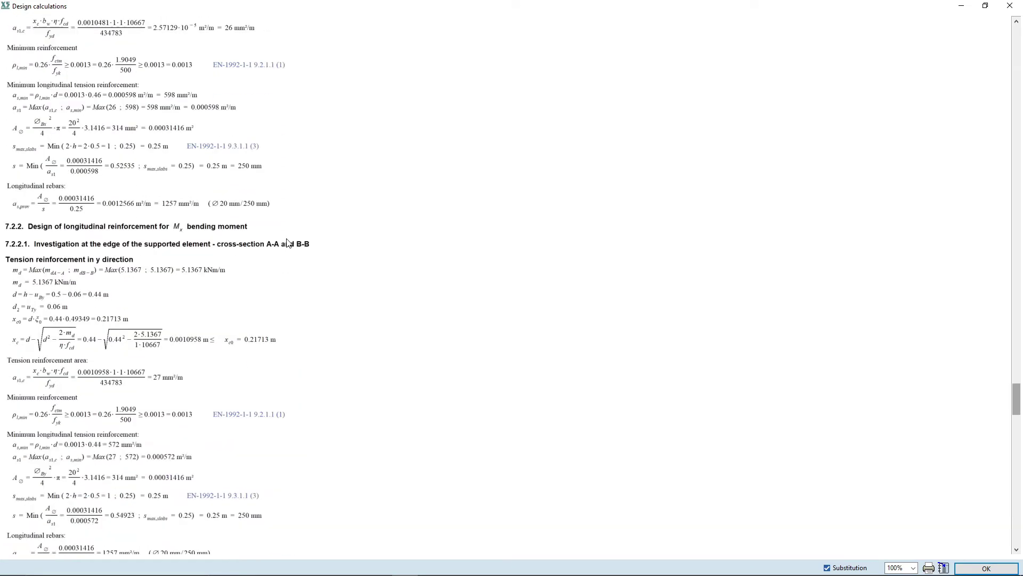
scroll(286, 243, down, 20)
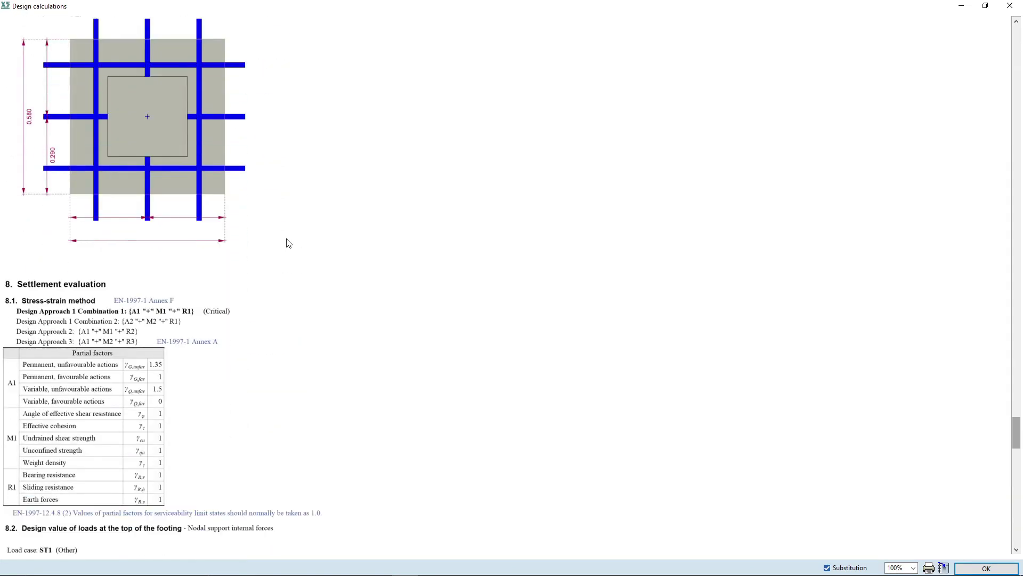
scroll(287, 245, down, 20)
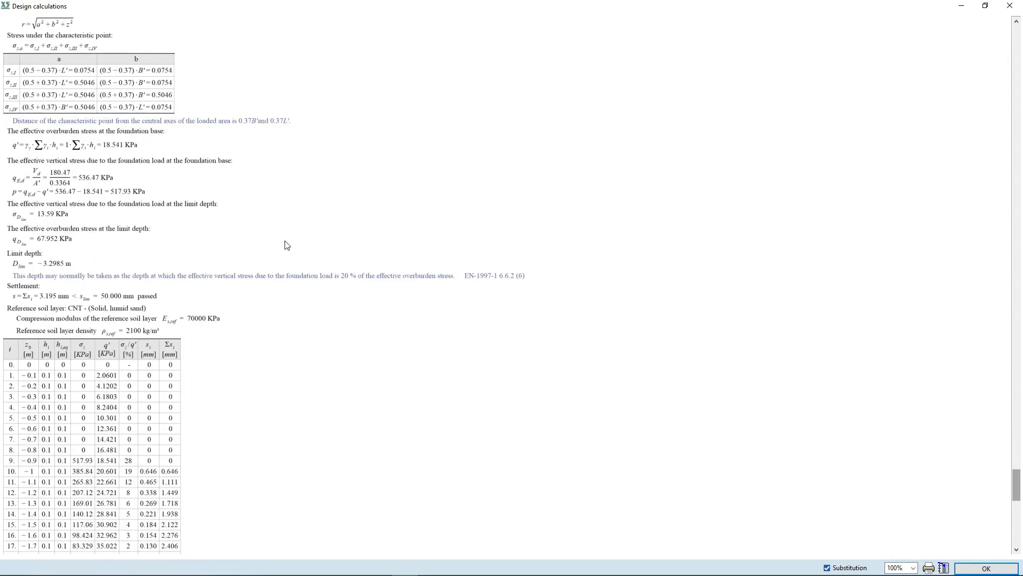
scroll(286, 246, down, 18)
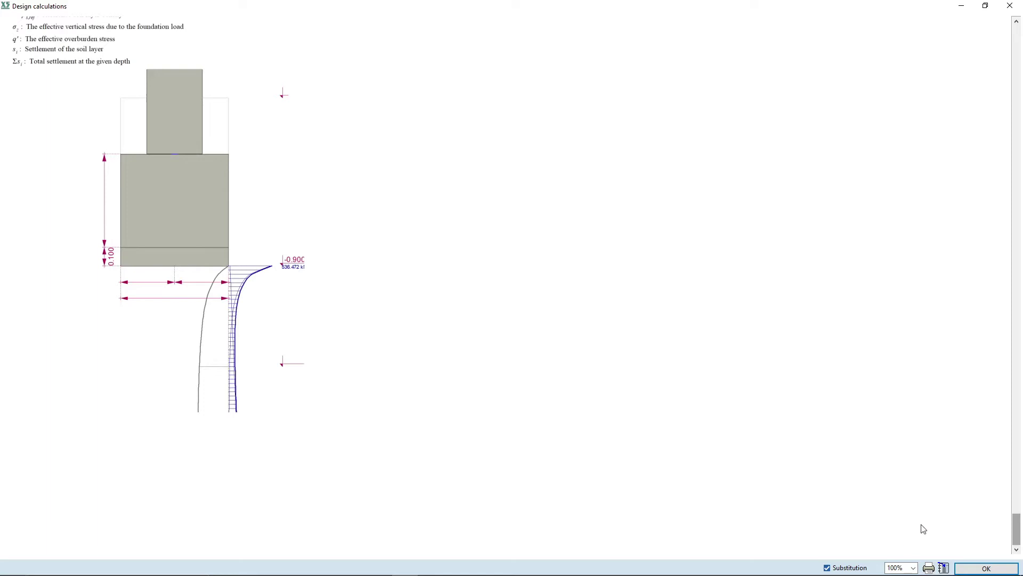
mouse_move(1012, 567)
key(Escape)
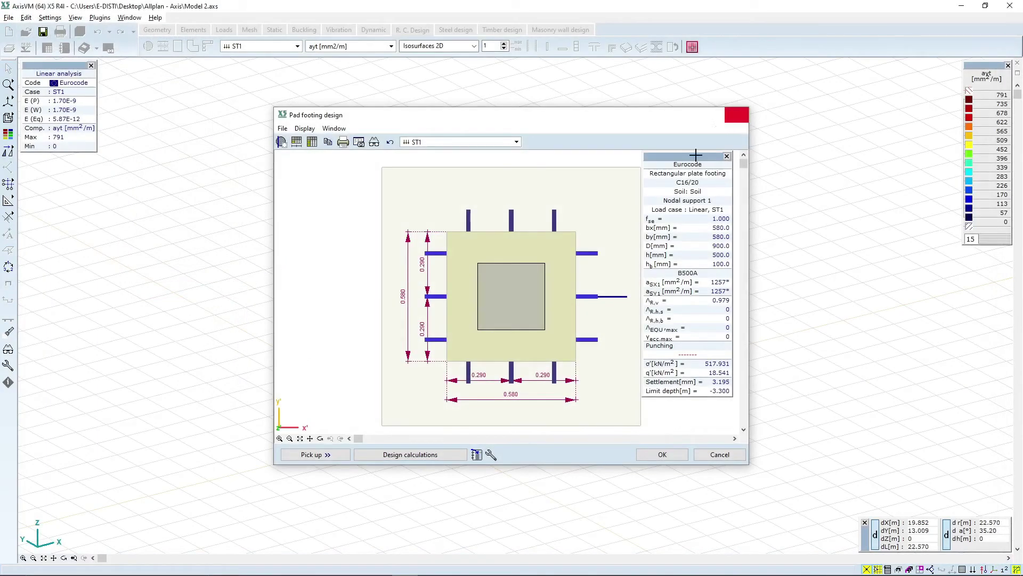
click(736, 115)
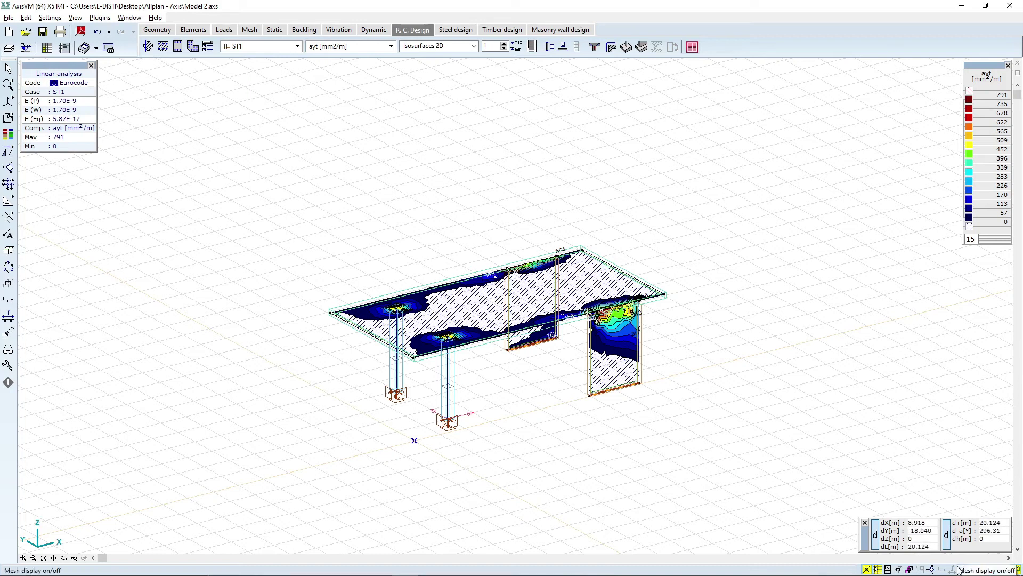
Display only the slabs part of the Grond floor storey in the model
click(909, 569)
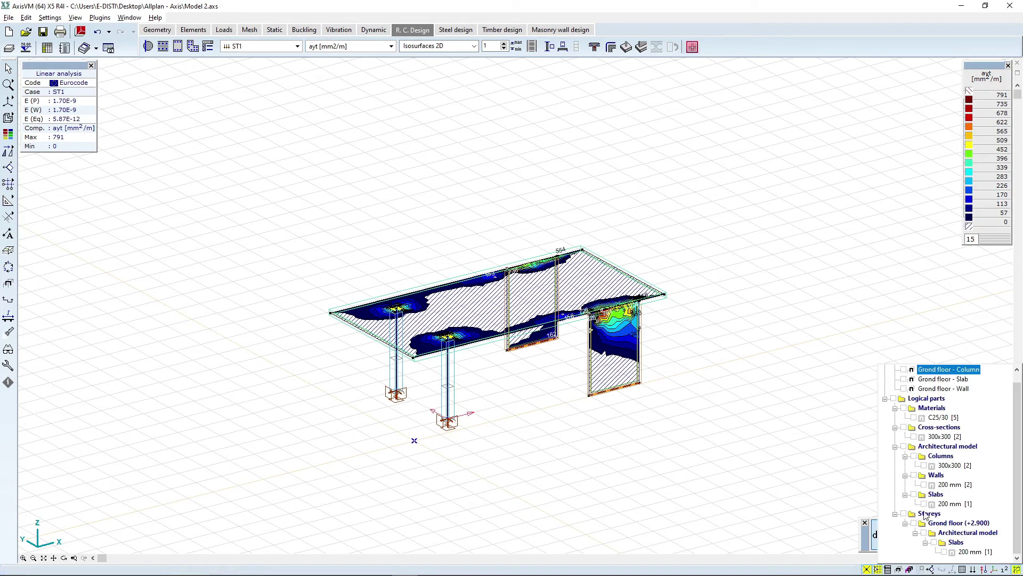
click(935, 543)
click(797, 265)
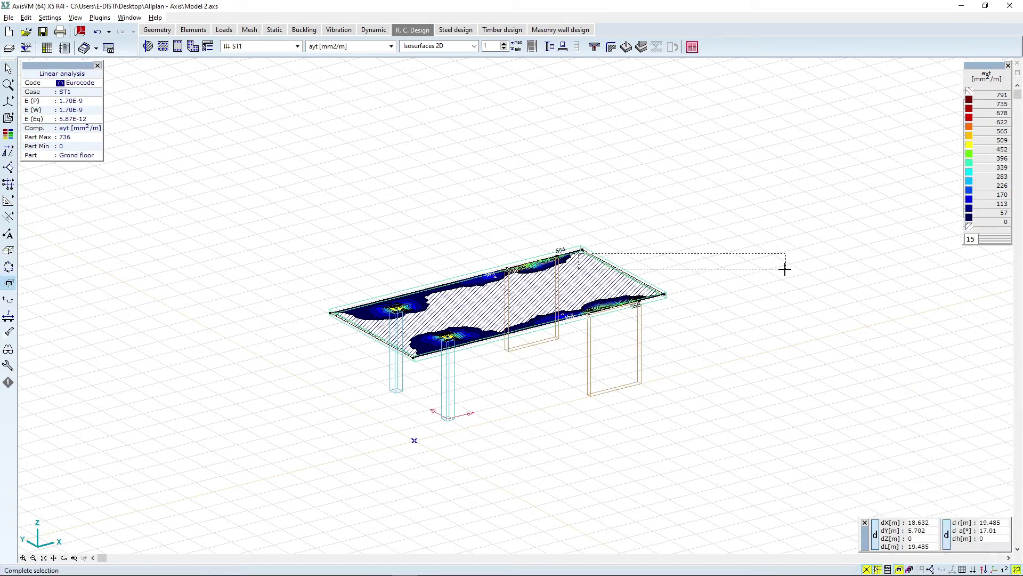
Export the slab reinforcement results as a Nemetschek Allplot (*.asf) file named Model 2, using whichever of required and actual reinforcement is greater
click(27, 18)
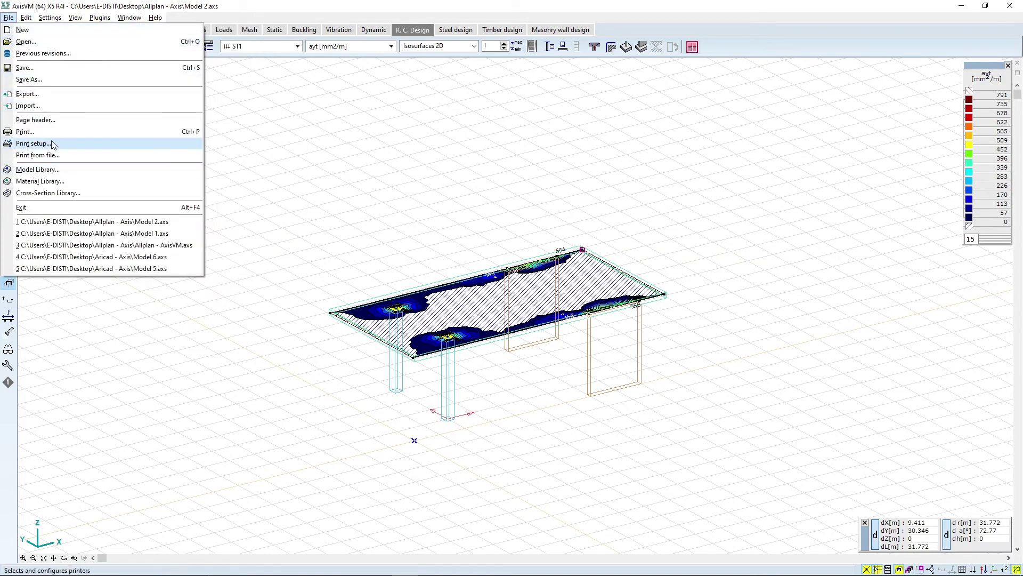
click(43, 95)
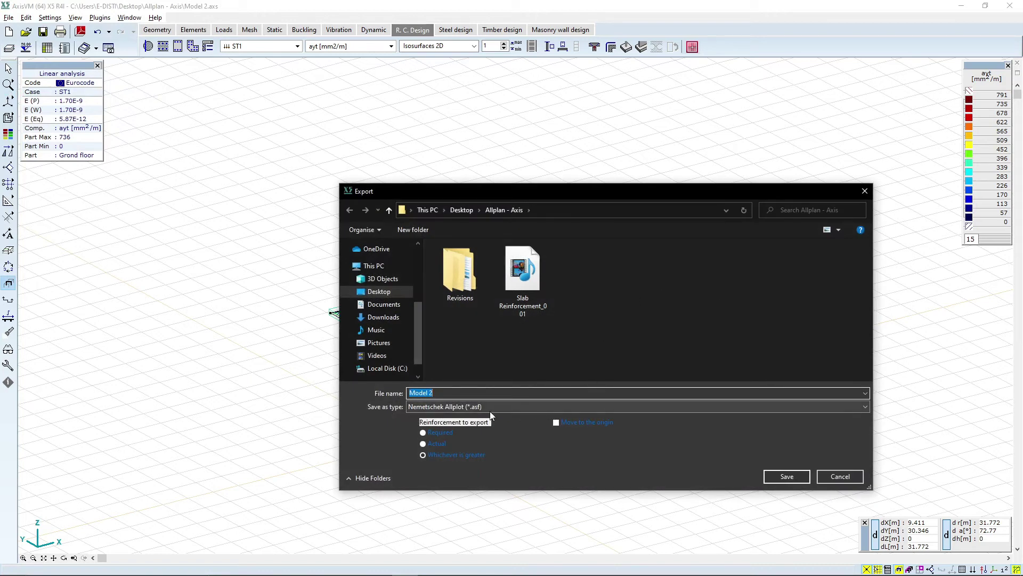
click(442, 393)
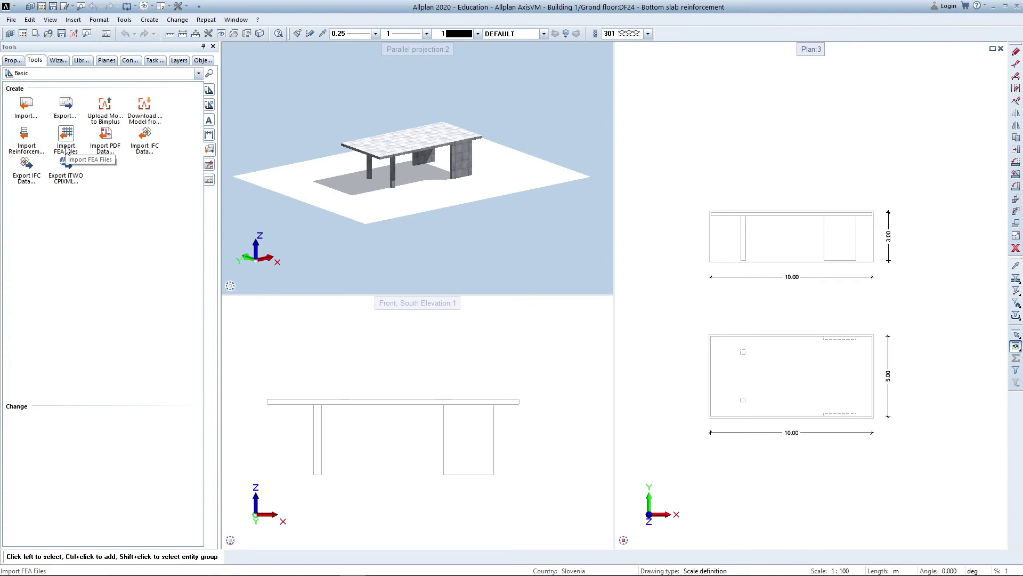
Switch to Allplan and import the FEA file Model 2_001.asf into drawing file 20
click(71, 142)
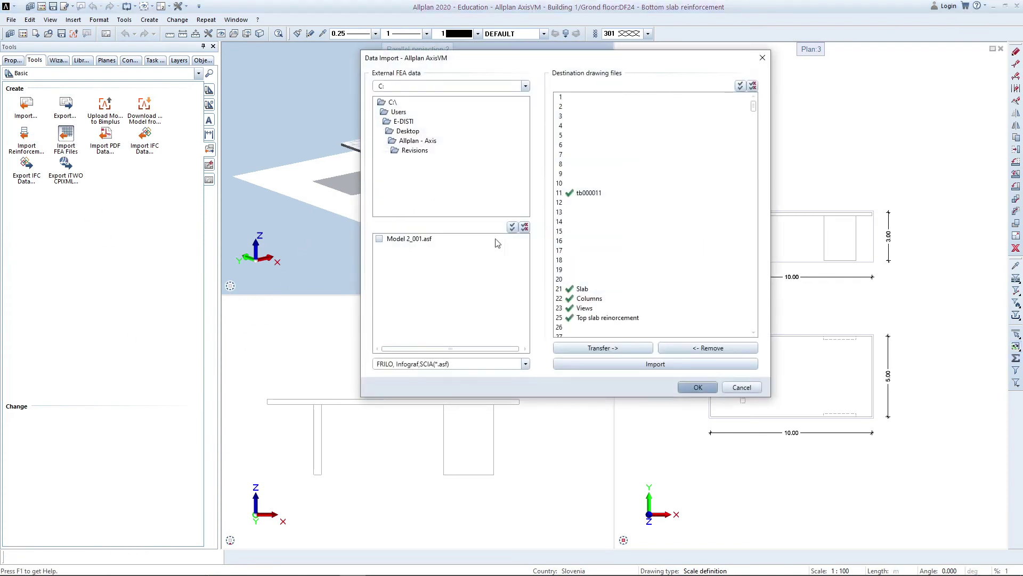
click(379, 239)
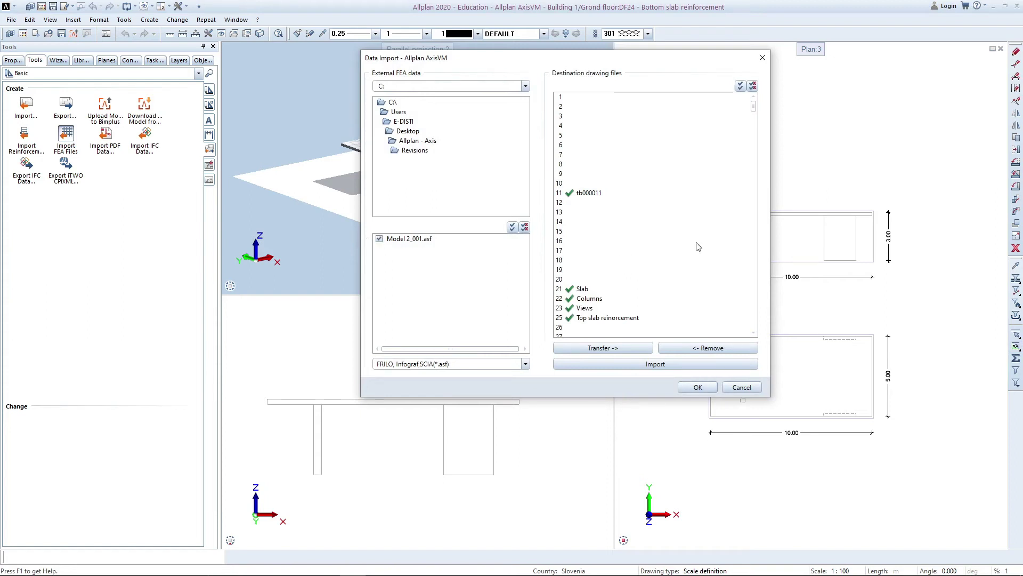
scroll(683, 214, down, 1)
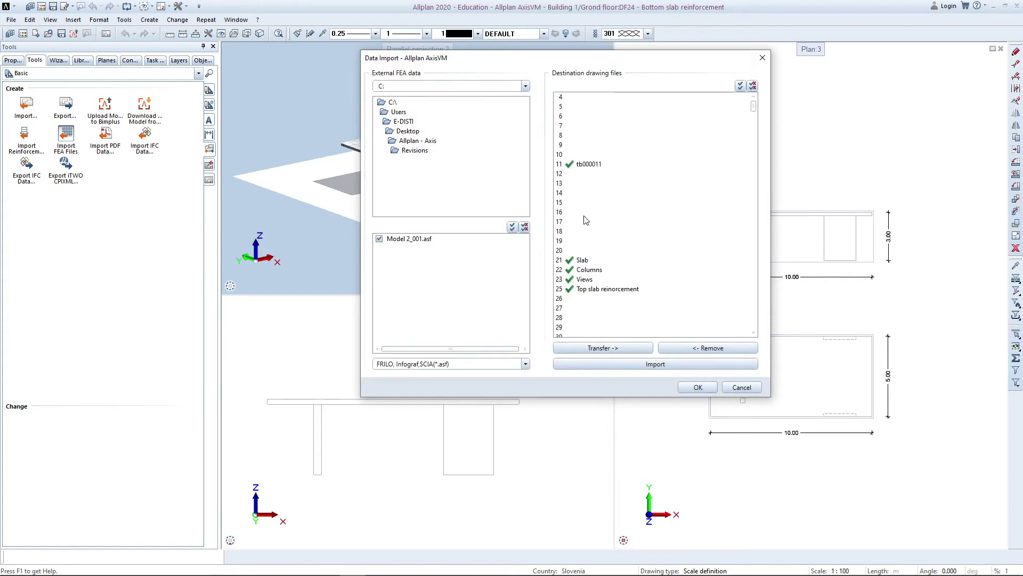
click(566, 254)
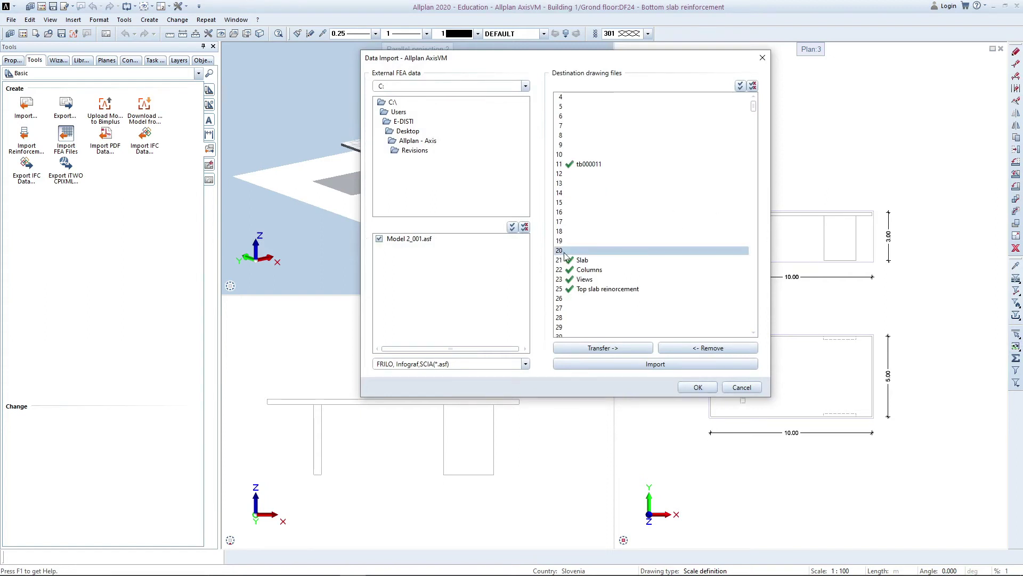
click(603, 348)
click(650, 366)
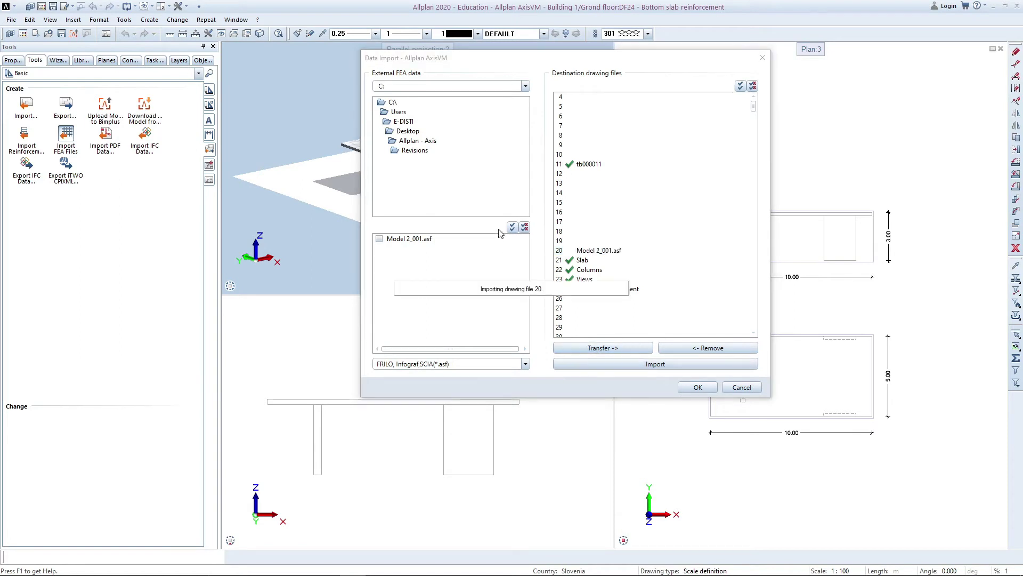
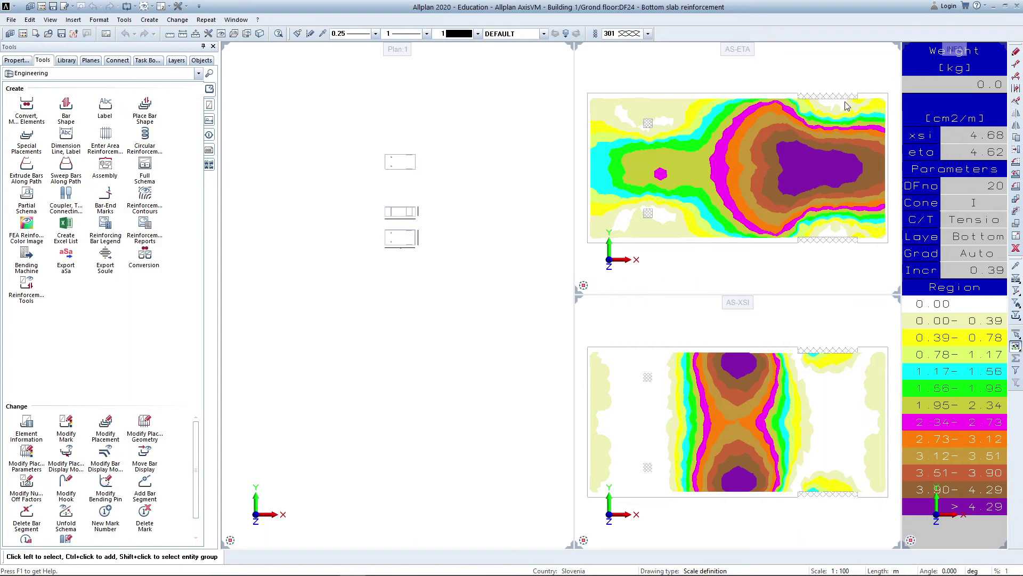
Keep the FEA reinforcing update on and check the selected drawing files in the building structure
scroll(421, 274, up, 6)
scroll(431, 275, down, 5)
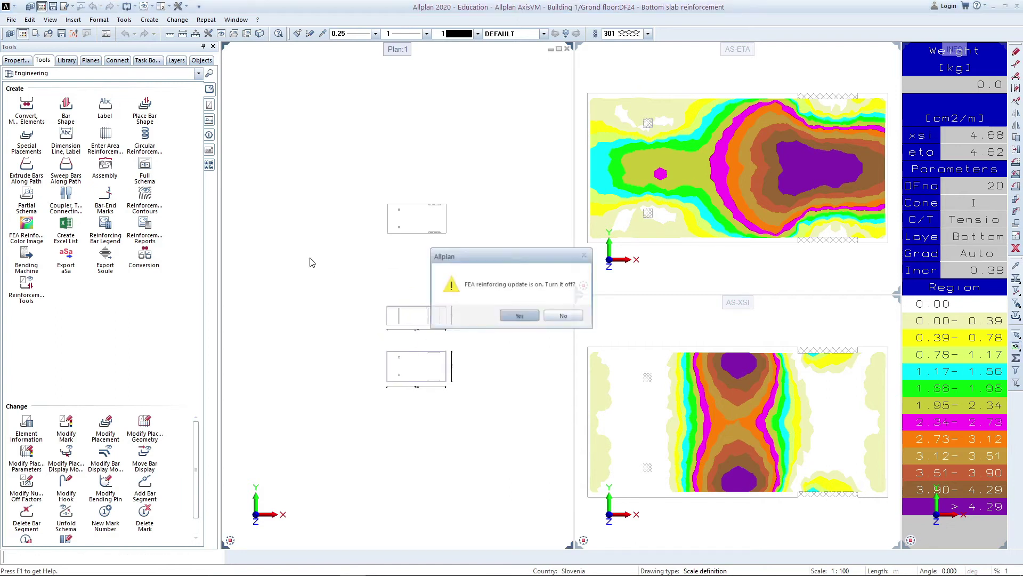
click(563, 317)
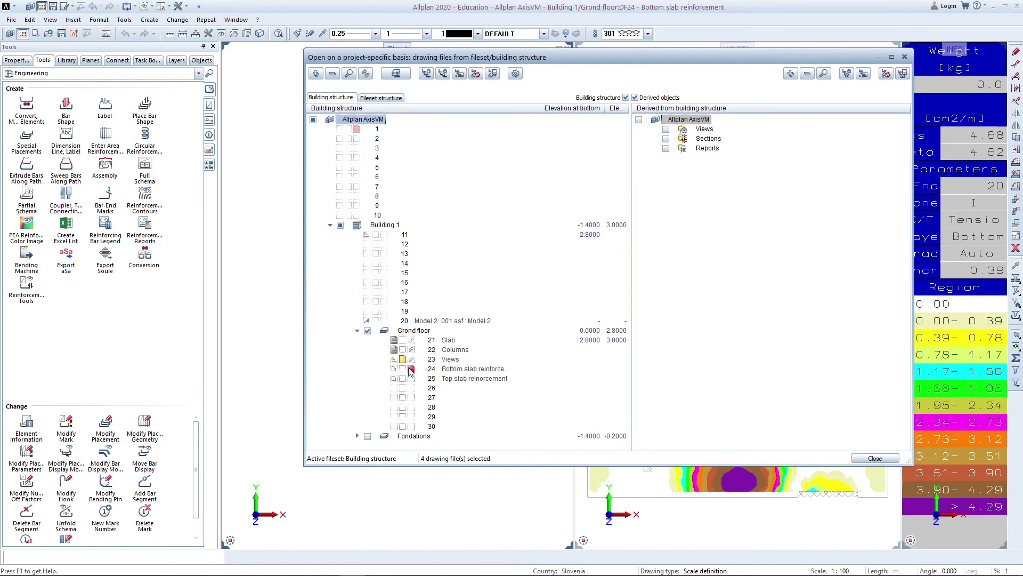
click(875, 458)
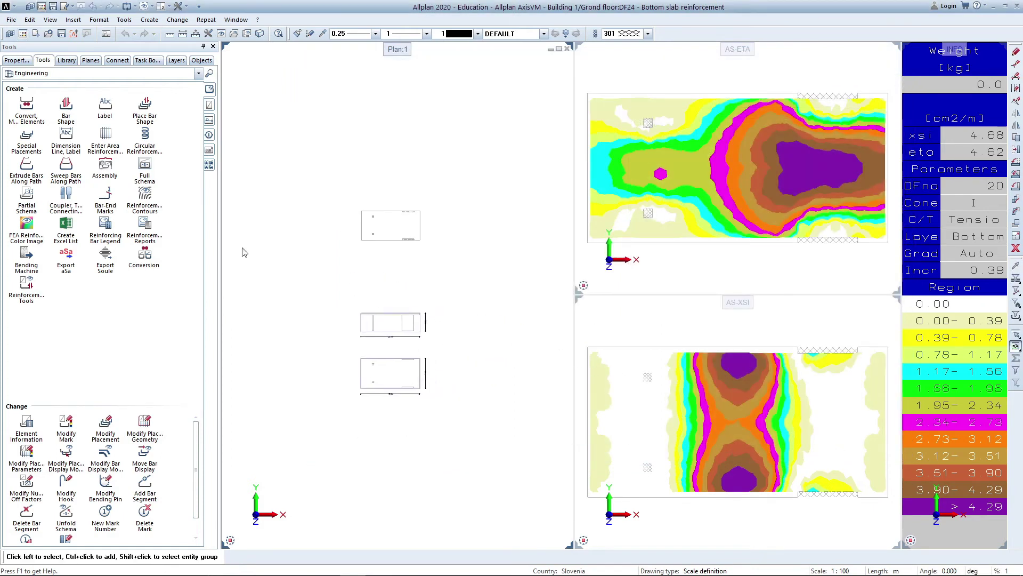
Start automatic area reinforcement of the bottom layer in both directions from drawing file 20, with slab thickness 0.20 and line type like area reinforcement
click(102, 139)
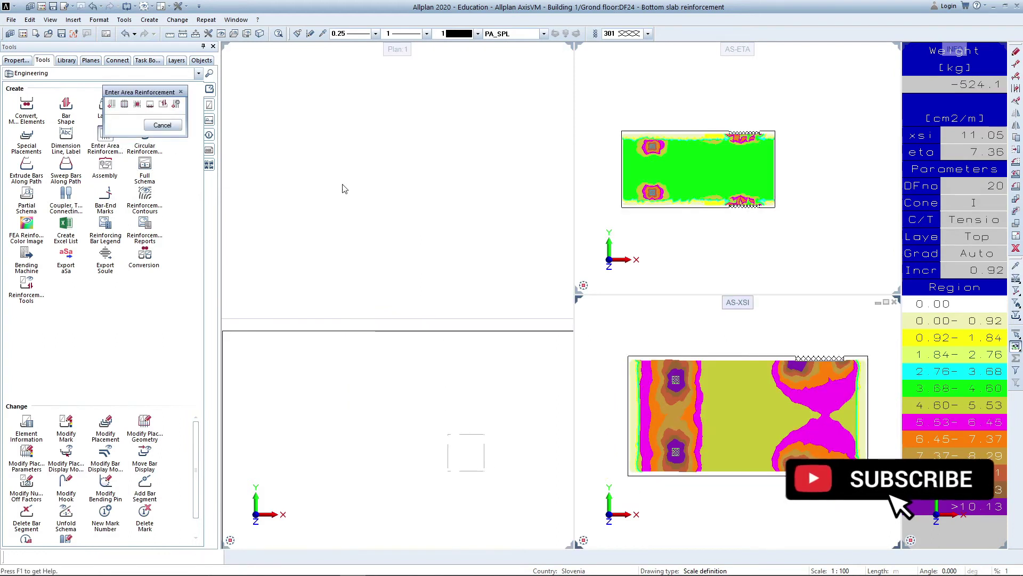
click(162, 103)
click(544, 316)
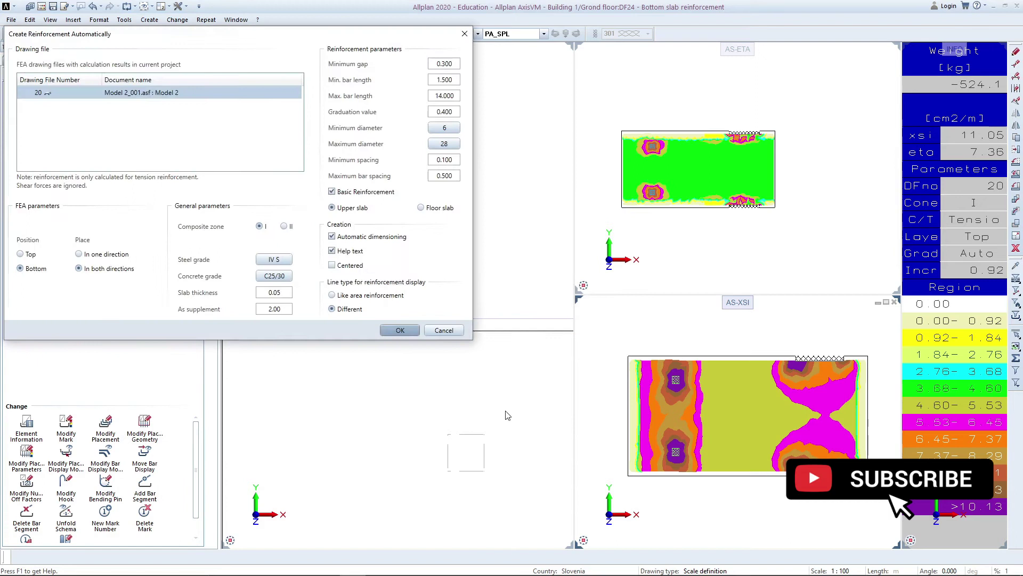
double_click(266, 293)
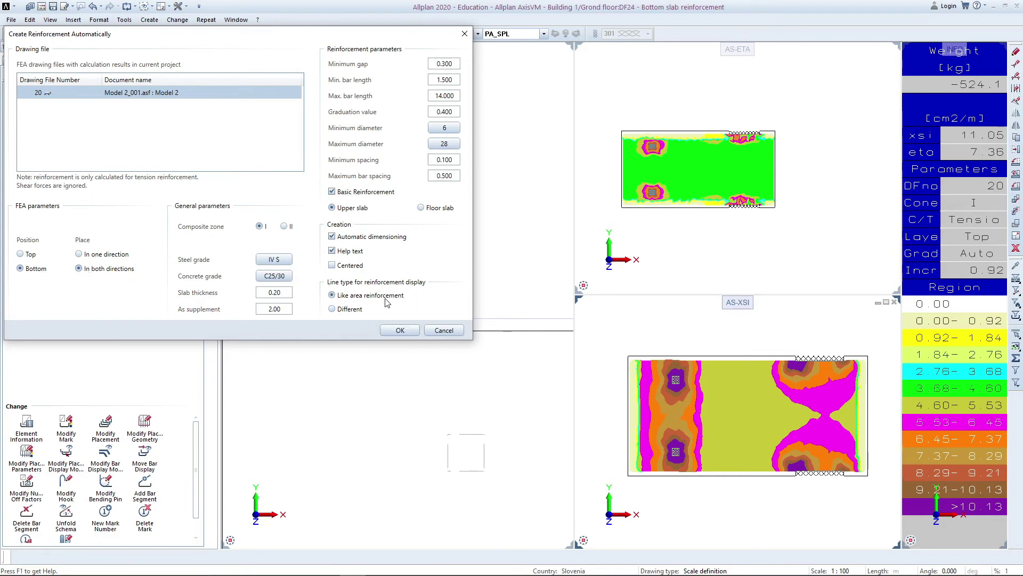
click(394, 331)
Outline the placing region along the slab's edges in the plan, from its upper-left to its lower-right corner, with an offset of -0.03
scroll(493, 409, down, 5)
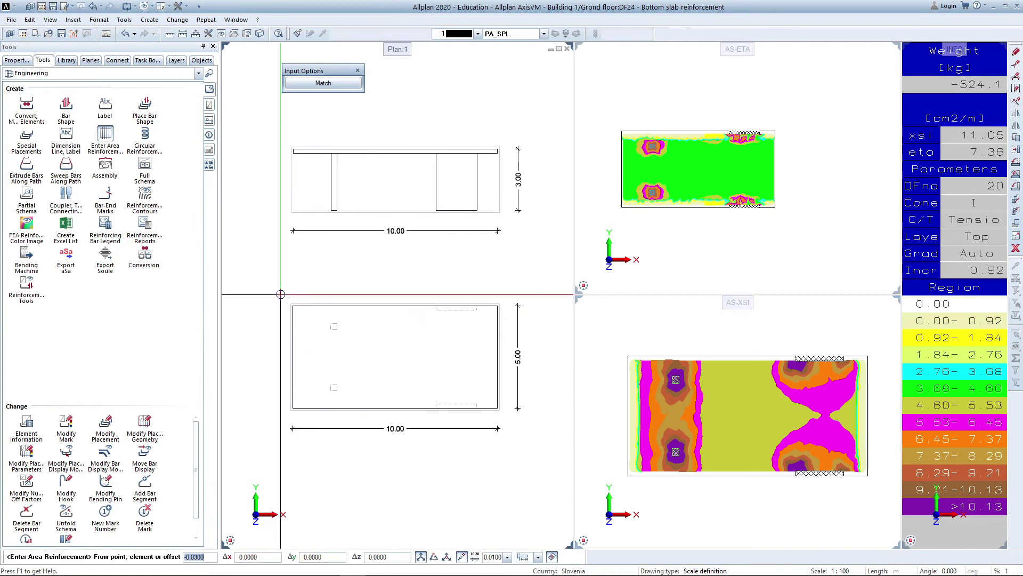
scroll(320, 320, up, 5)
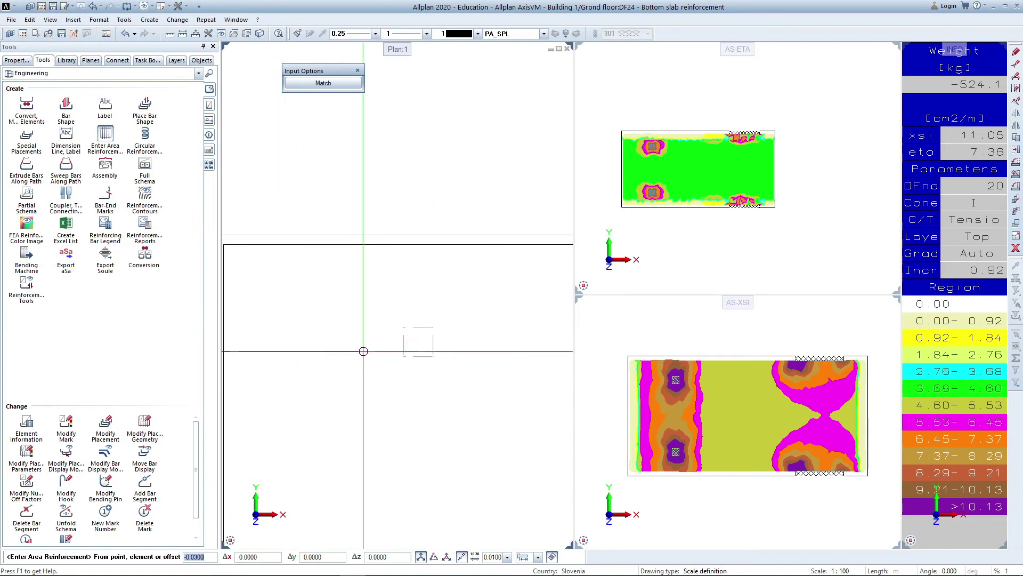
click(251, 265)
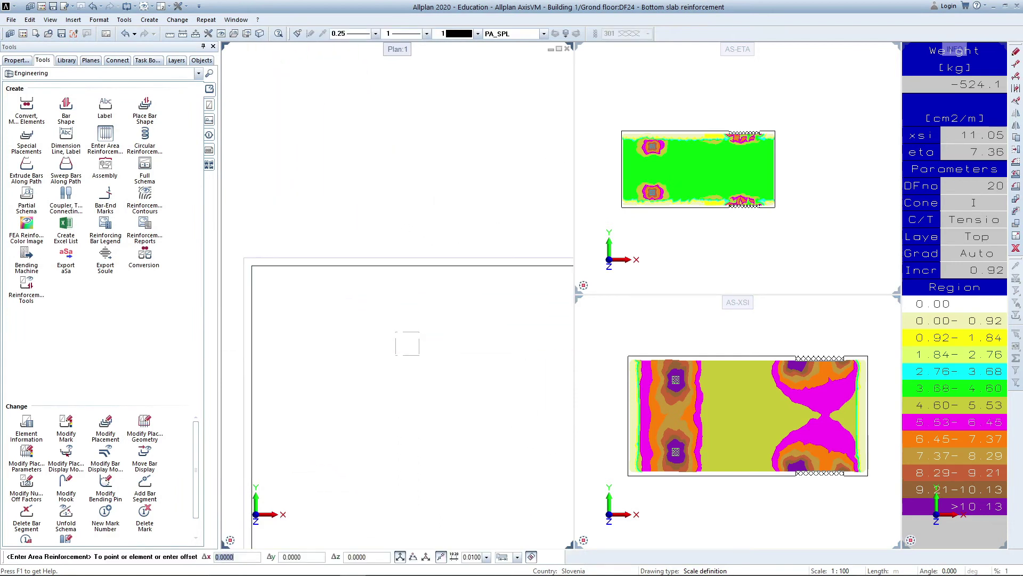
scroll(253, 256, down, 4)
scroll(254, 244, up, 4)
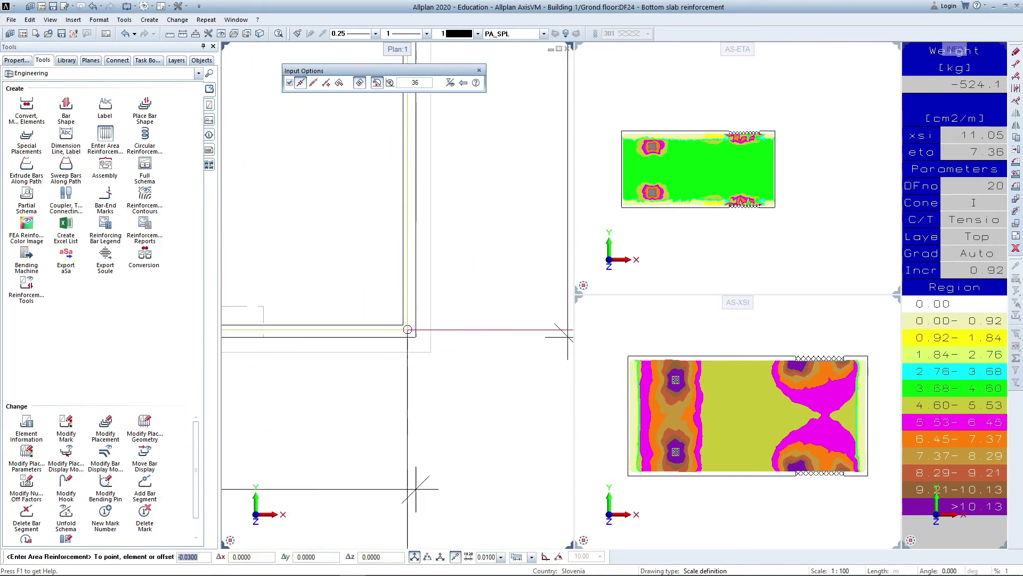
click(411, 336)
scroll(411, 333, down, 4)
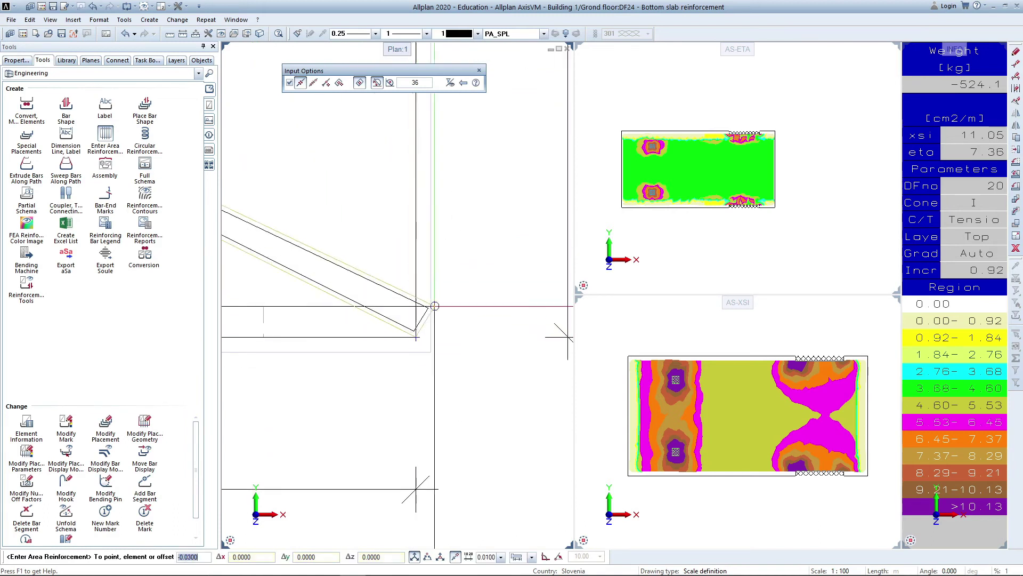
click(457, 268)
key(Escape)
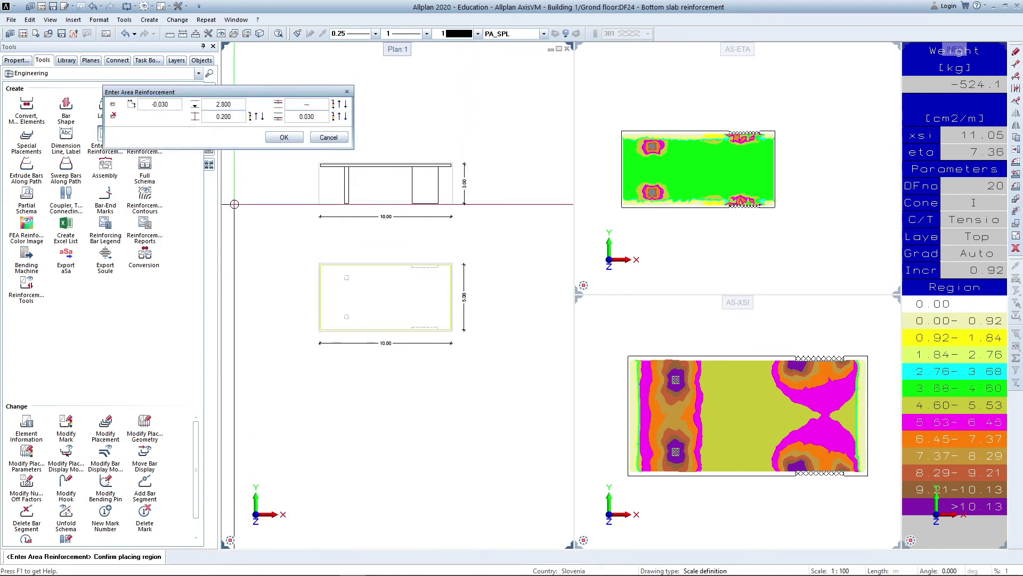
Accept the placing region with a bottom concrete cover of 0.030 and assign the bar end shape to all four sides of the polygon
click(307, 118)
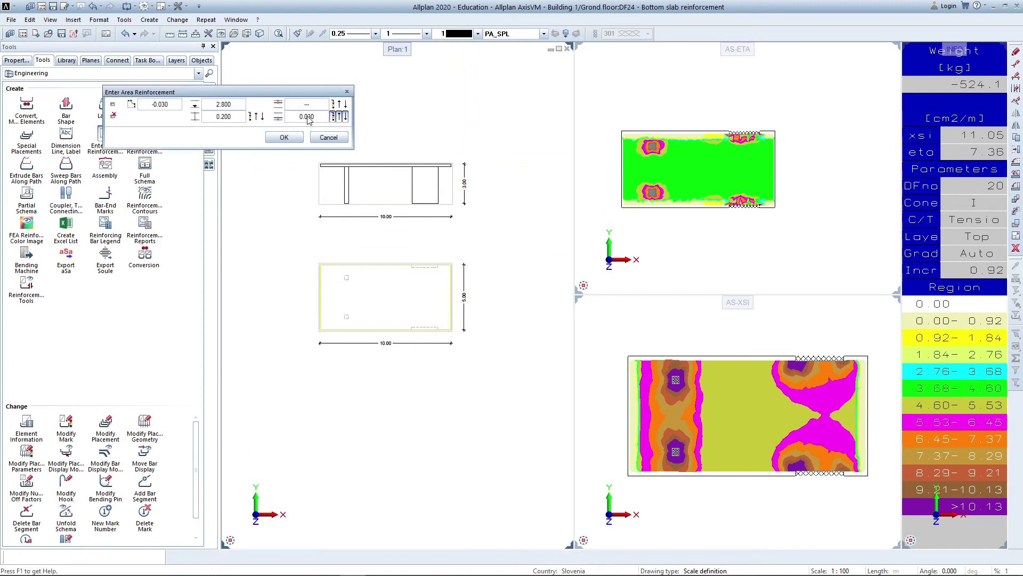
click(282, 138)
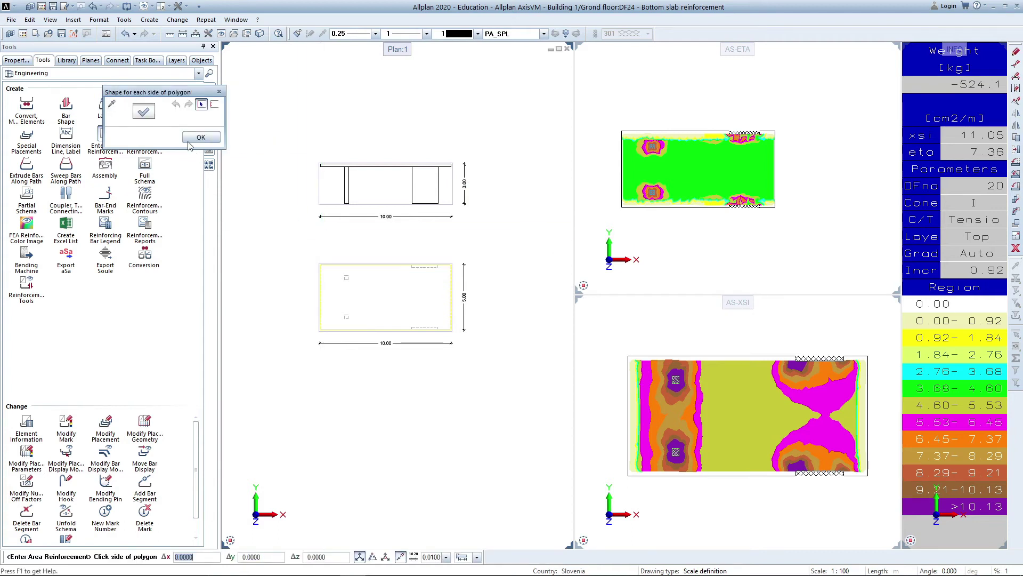
click(144, 111)
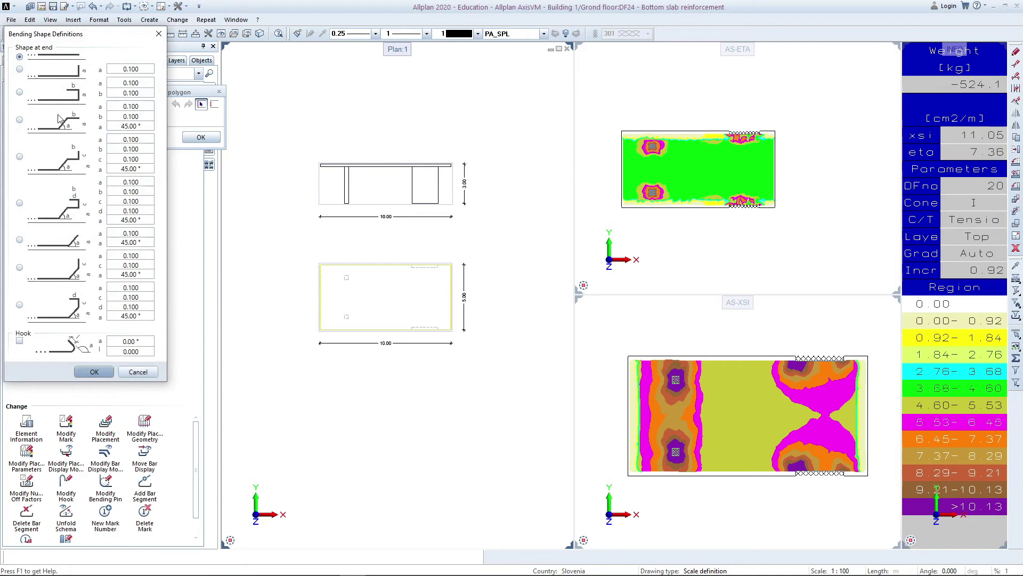
click(94, 372)
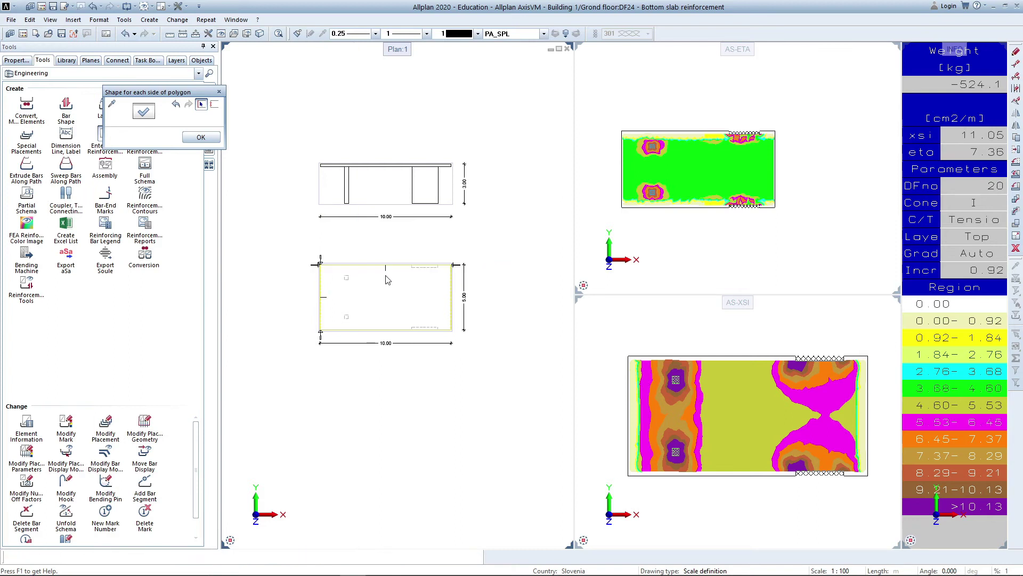
click(451, 286)
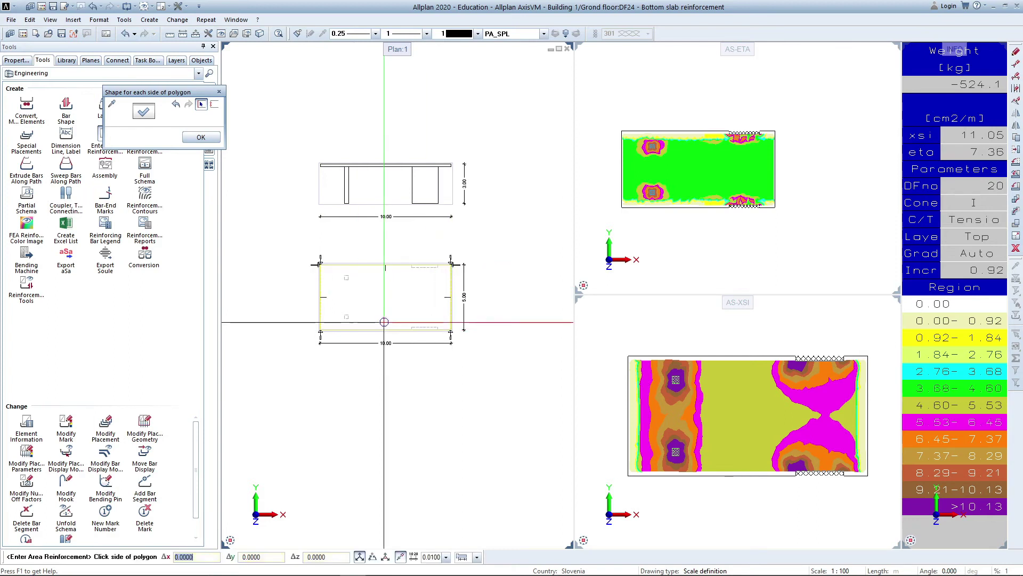
click(385, 330)
click(201, 138)
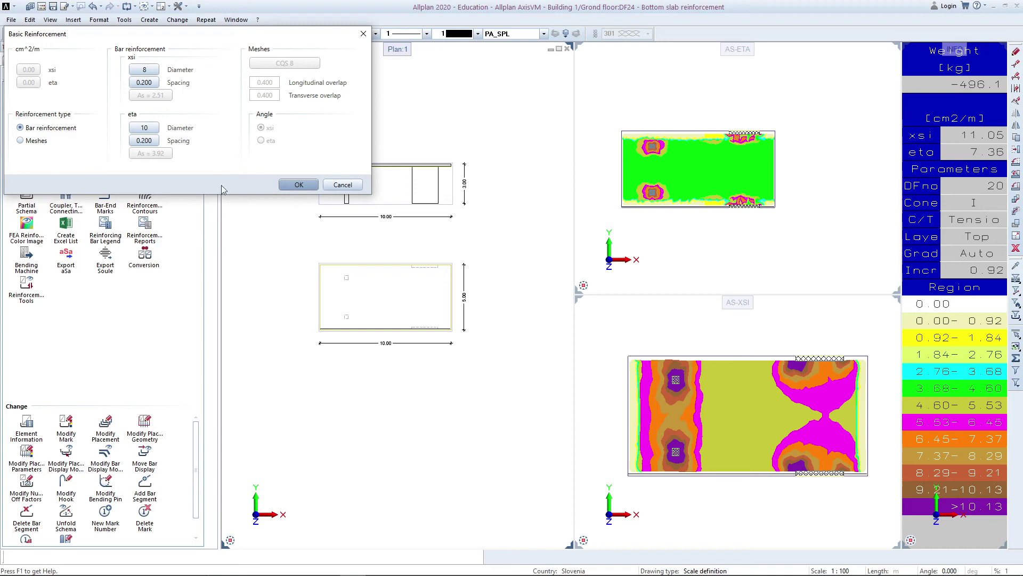
Place the basic bar reinforcement with diameter 10 in xsi and 12 in eta at 0.200 spacing, and position its label beside the slab
click(152, 72)
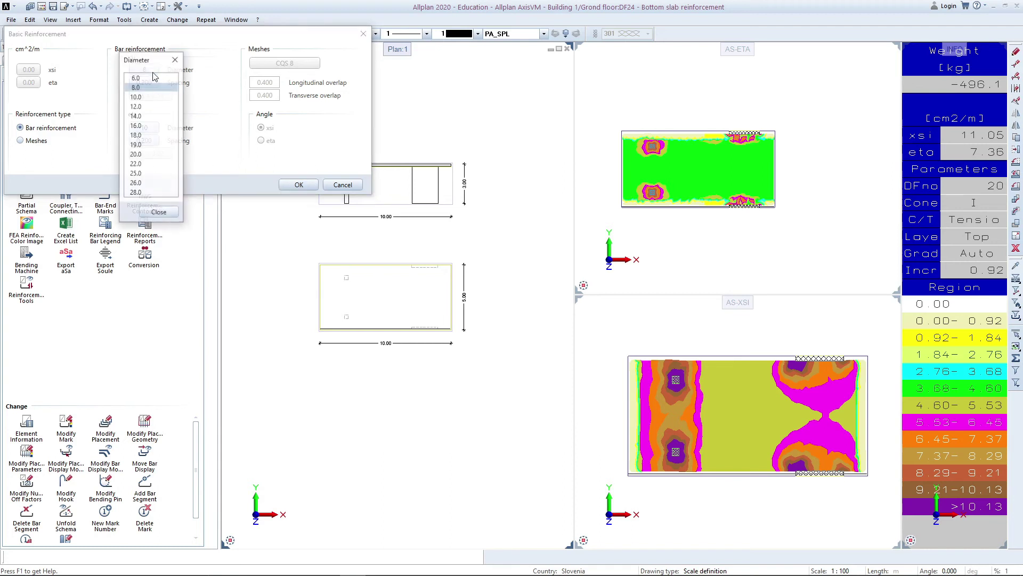
click(145, 101)
click(149, 130)
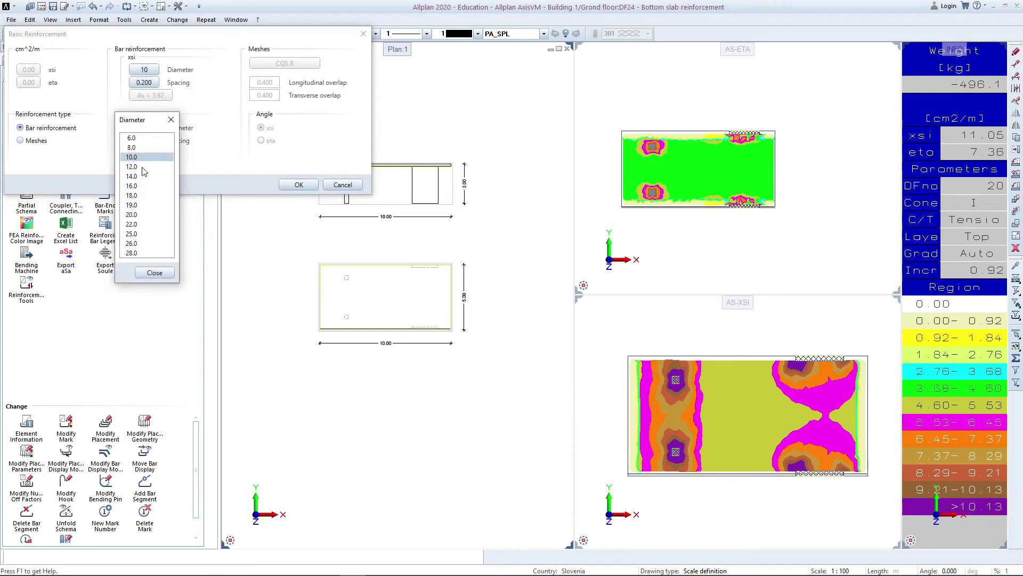
click(133, 167)
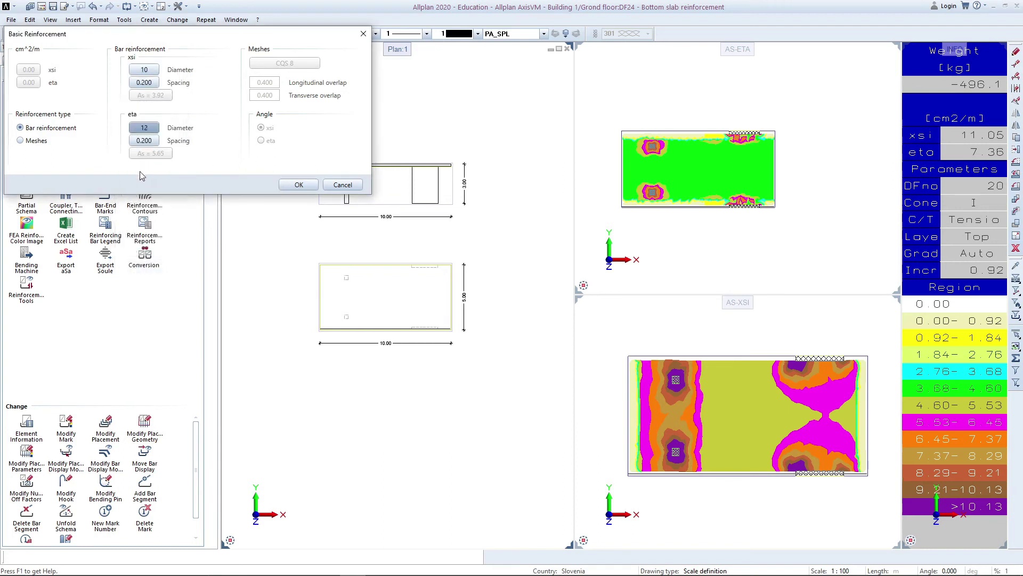
click(298, 184)
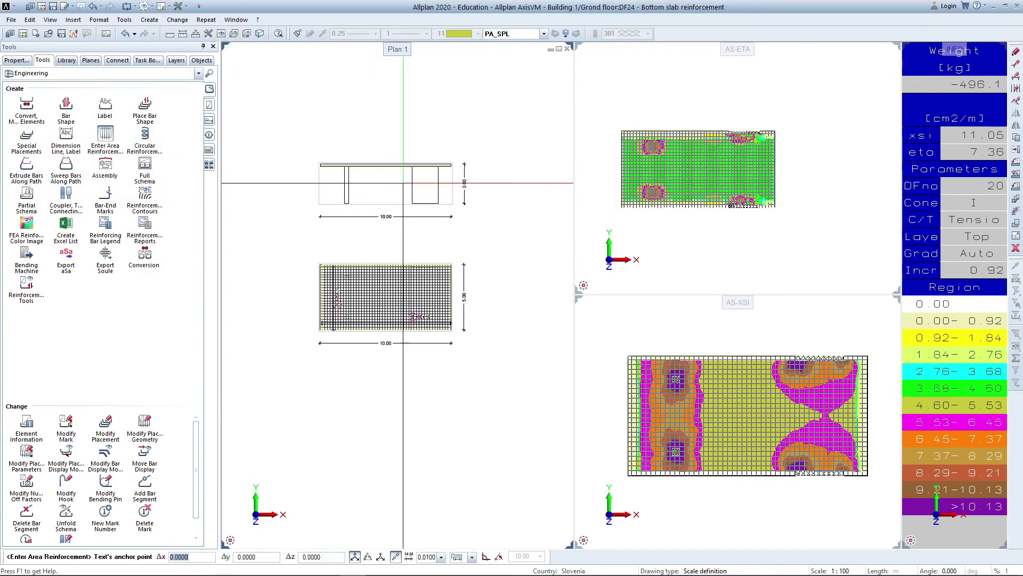
click(496, 265)
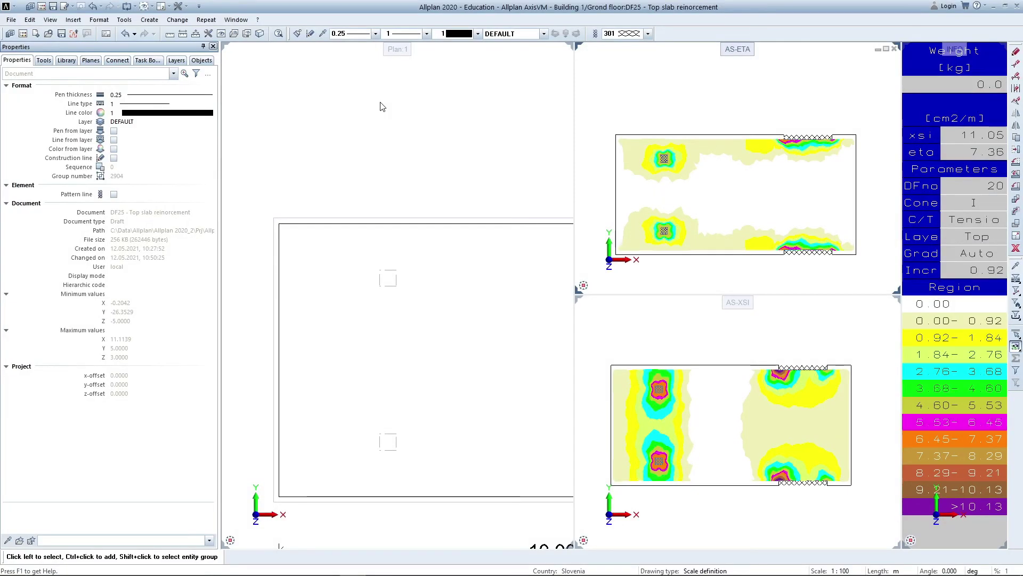
Draw a rectangle about 1.76 m by 1.42 m around the upper column's reinforcement peak in the AS-ETA view of the top slab reinforcement
click(41, 60)
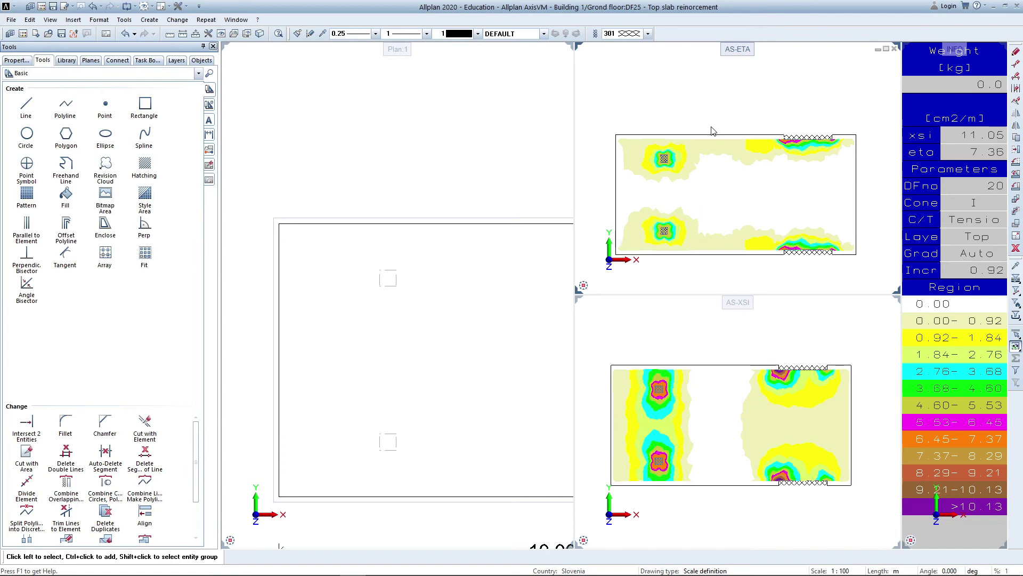
click(92, 76)
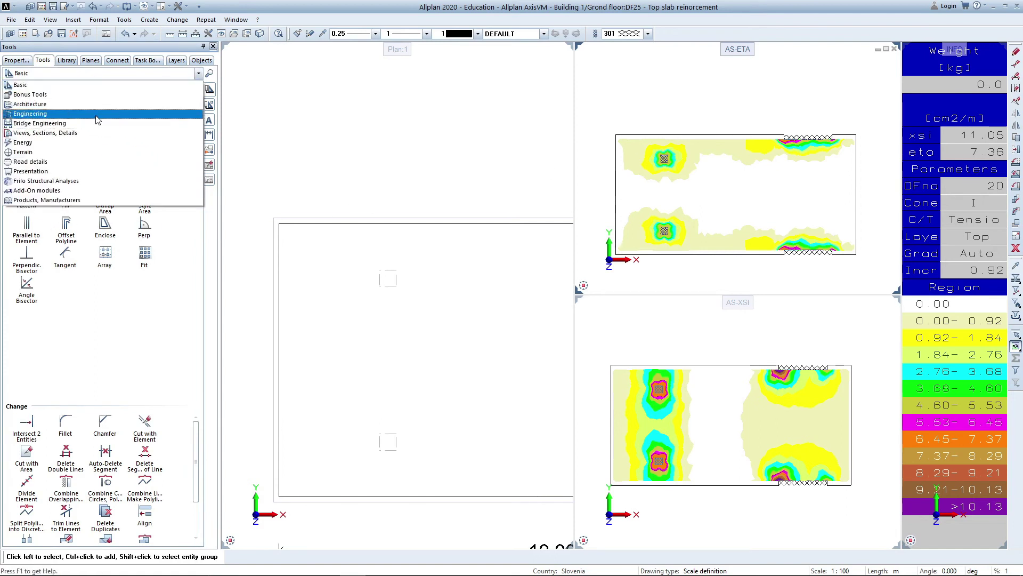
click(88, 84)
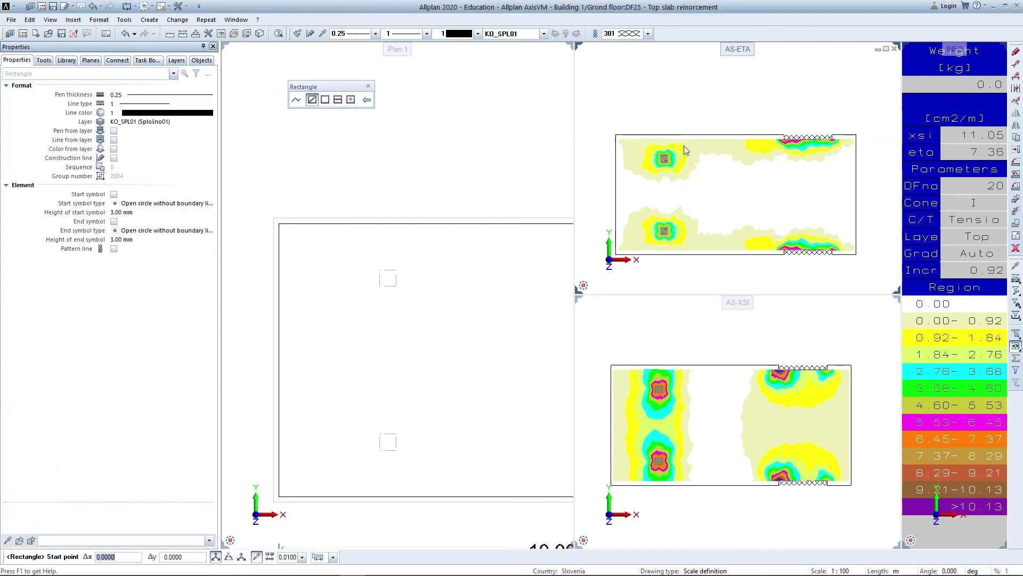
scroll(666, 151, up, 5)
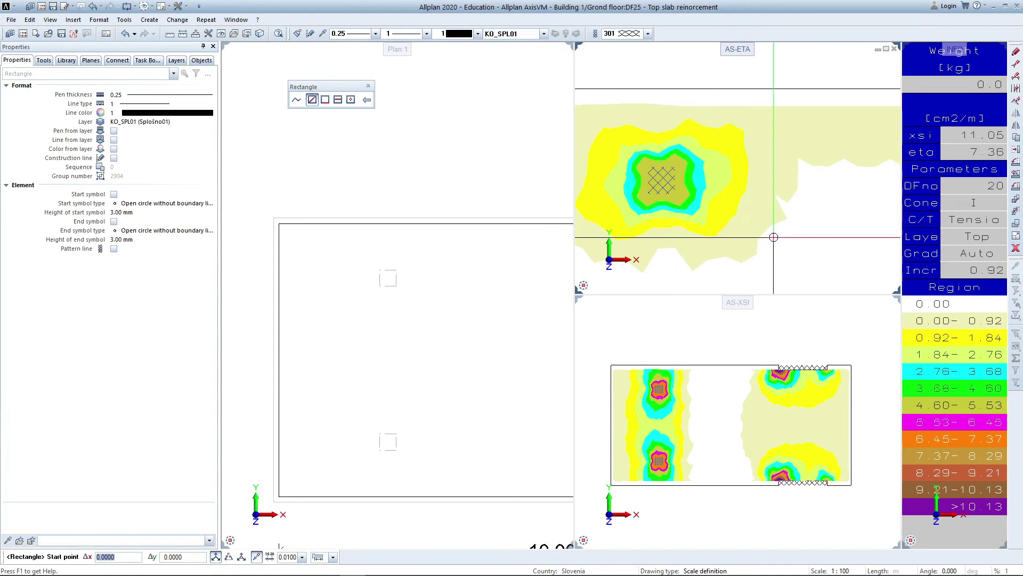
click(739, 242)
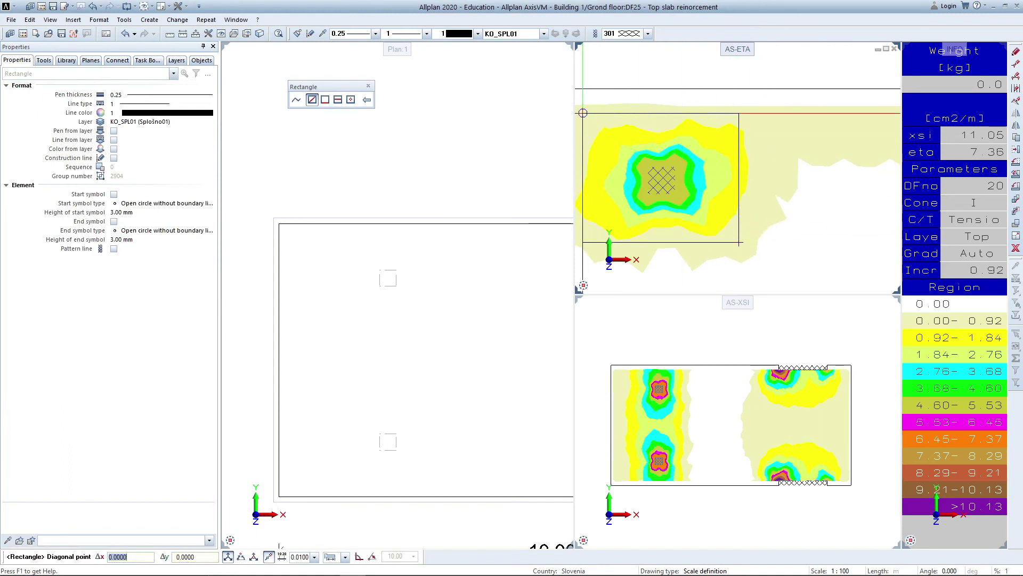
click(579, 112)
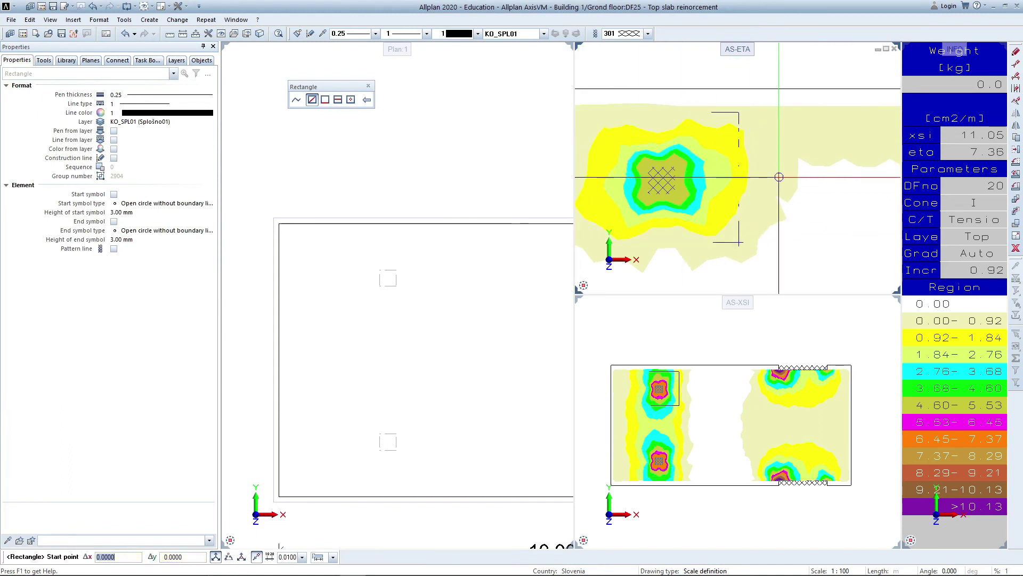
scroll(777, 186, down, 3)
key(Escape)
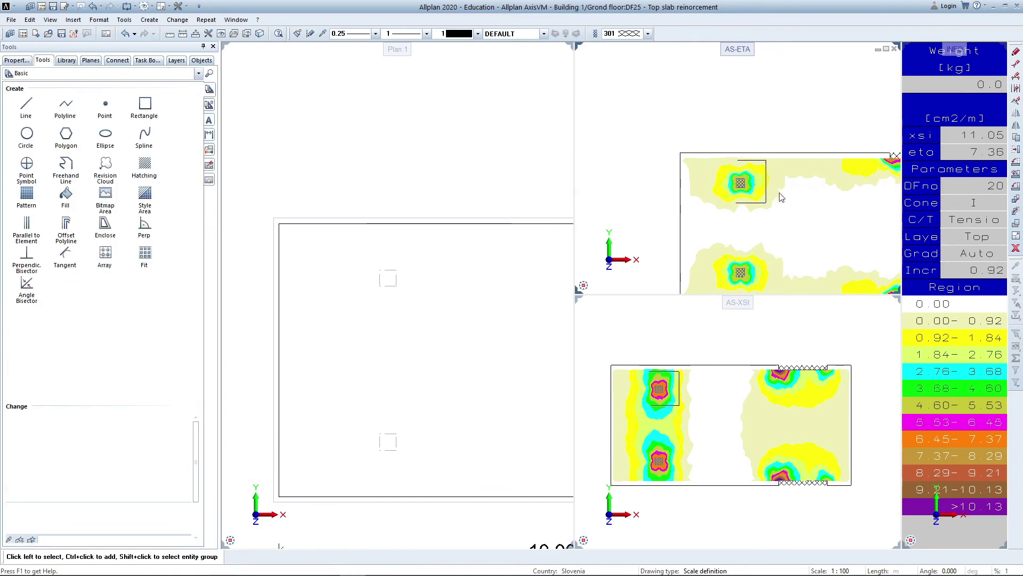
Copy the rectangle from the AS-ETA view and paste it near the upper column in the plan
scroll(767, 159, up, 3)
mouse_move(787, 264)
mouse_down()
mouse_move(606, 163)
mouse_move(624, 167)
mouse_up()
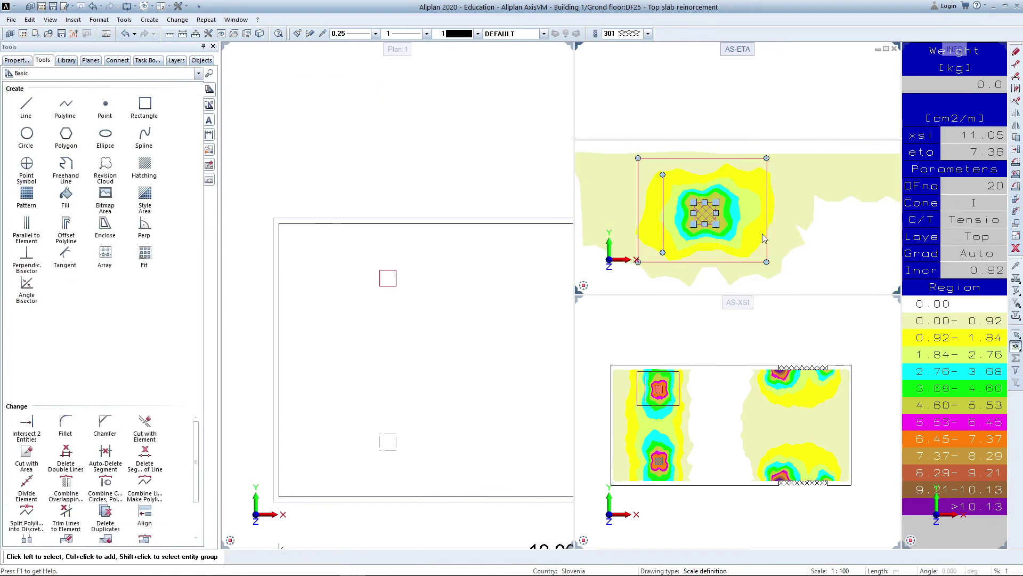
click(737, 183)
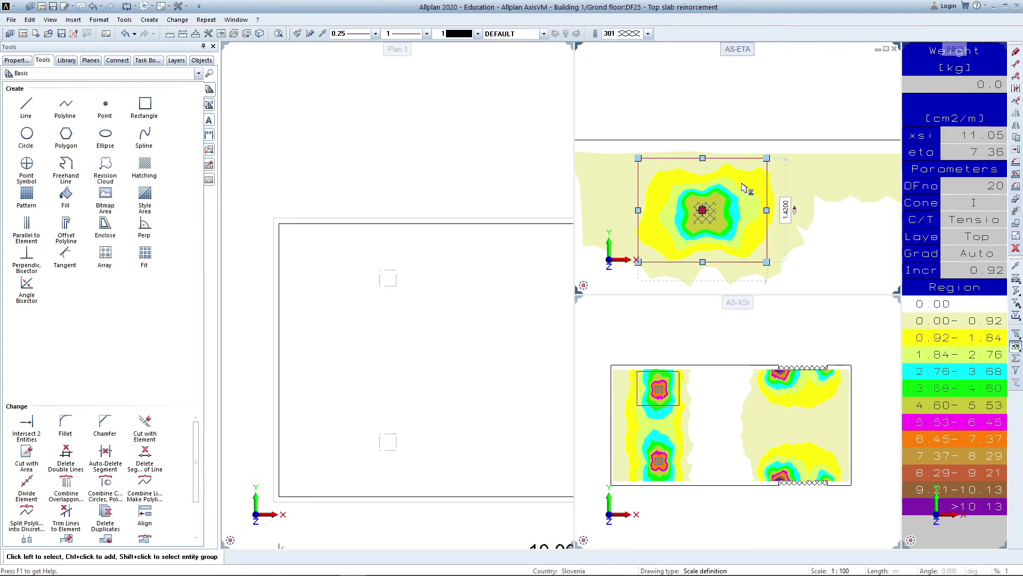
key(ctrl+c)
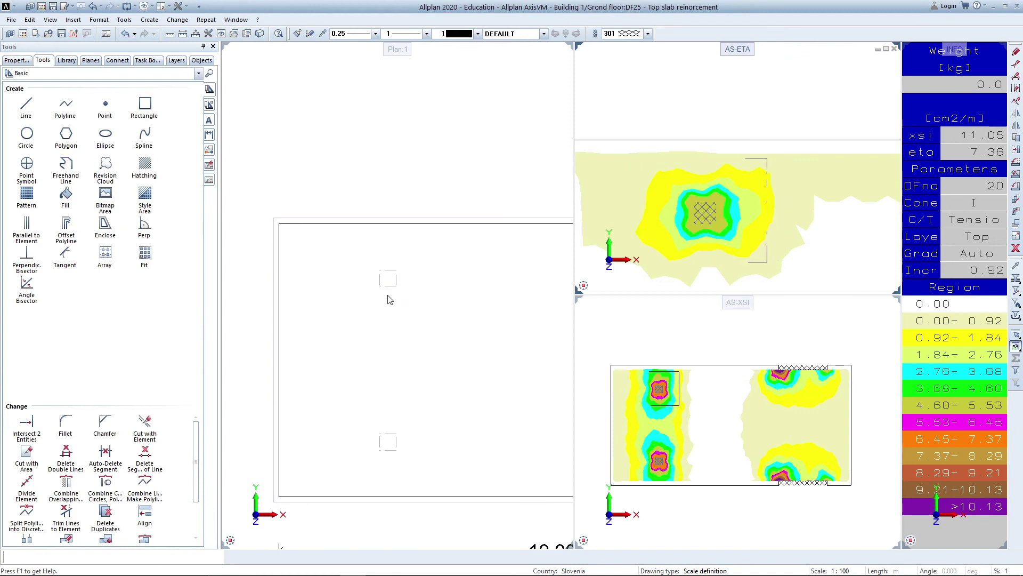
key(ctrl+v)
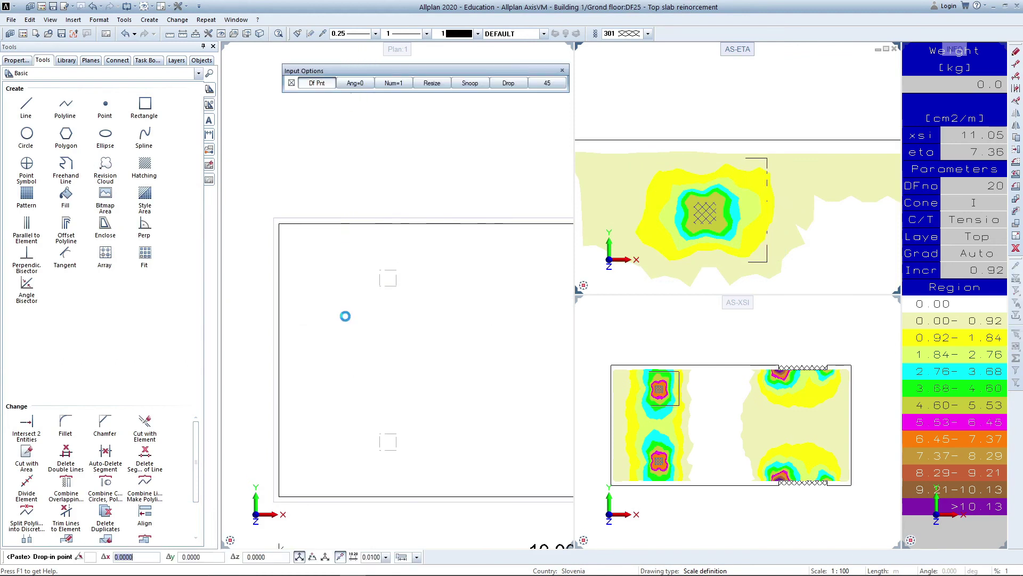
click(346, 316)
click(351, 317)
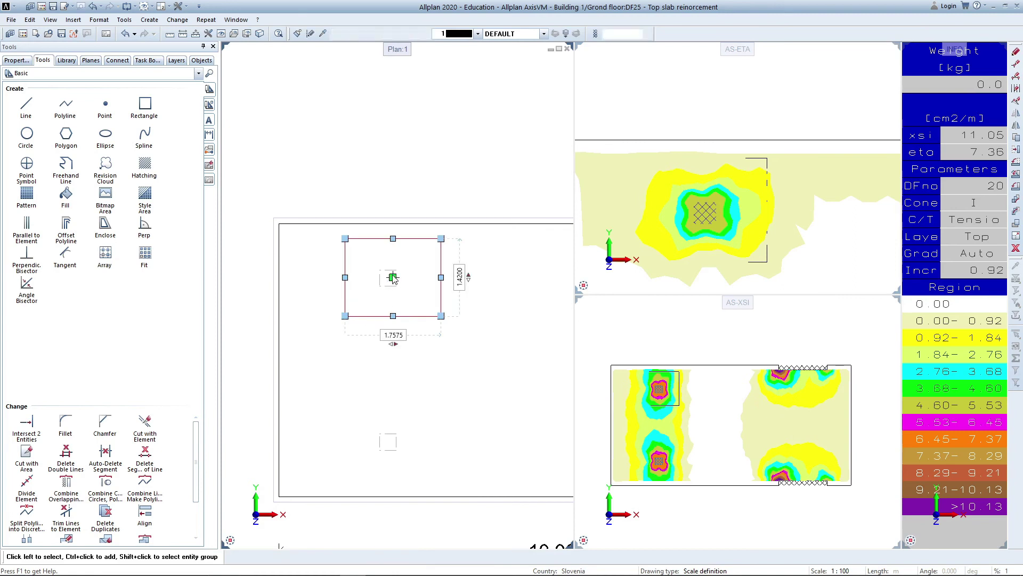
Move the pasted rectangle by its centre onto the centre of the upper column in the plan
click(392, 277)
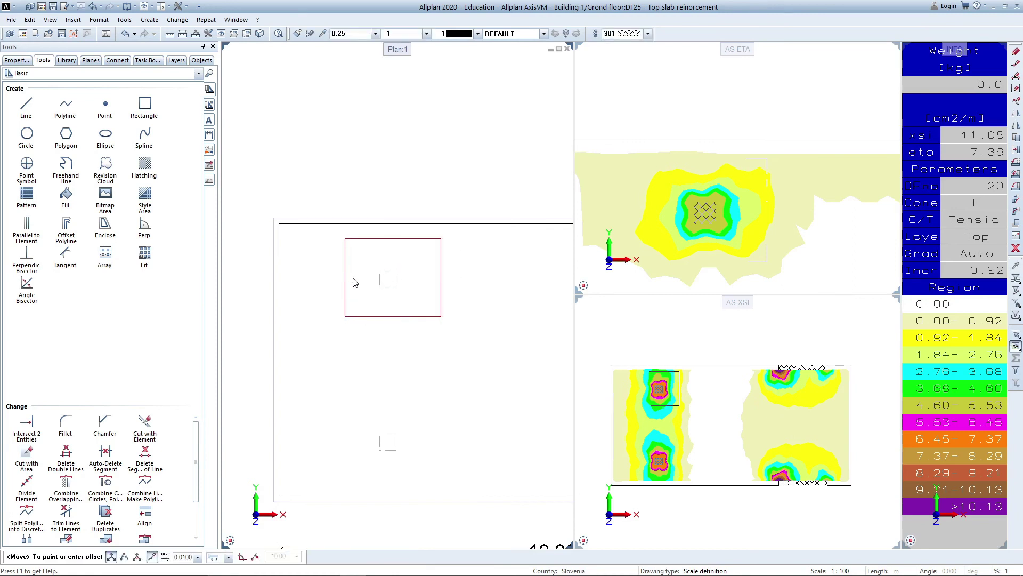
scroll(353, 277, up, 3)
scroll(407, 282, up, 3)
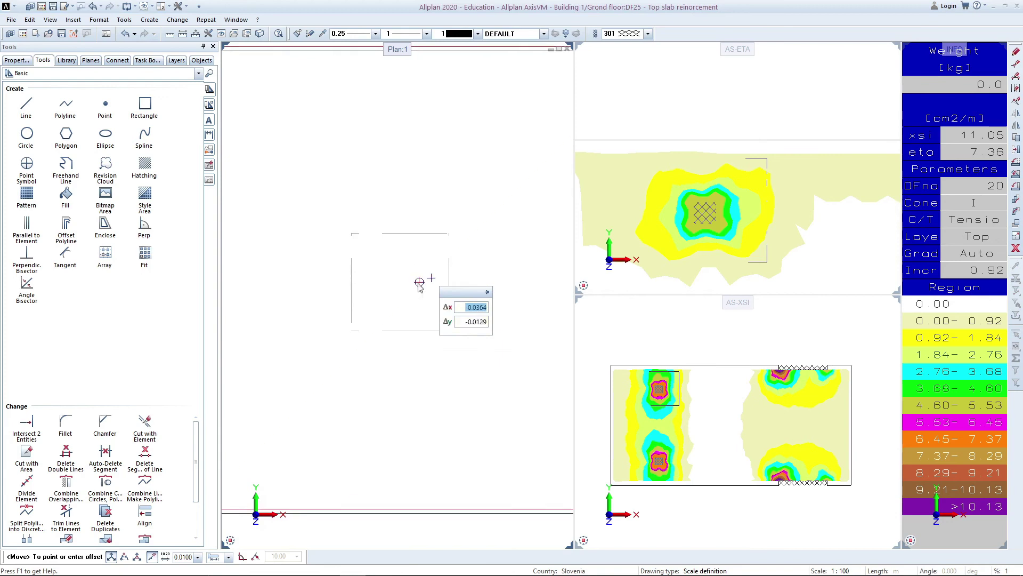
click(400, 313)
scroll(395, 280, down, 3)
scroll(401, 229, up, 3)
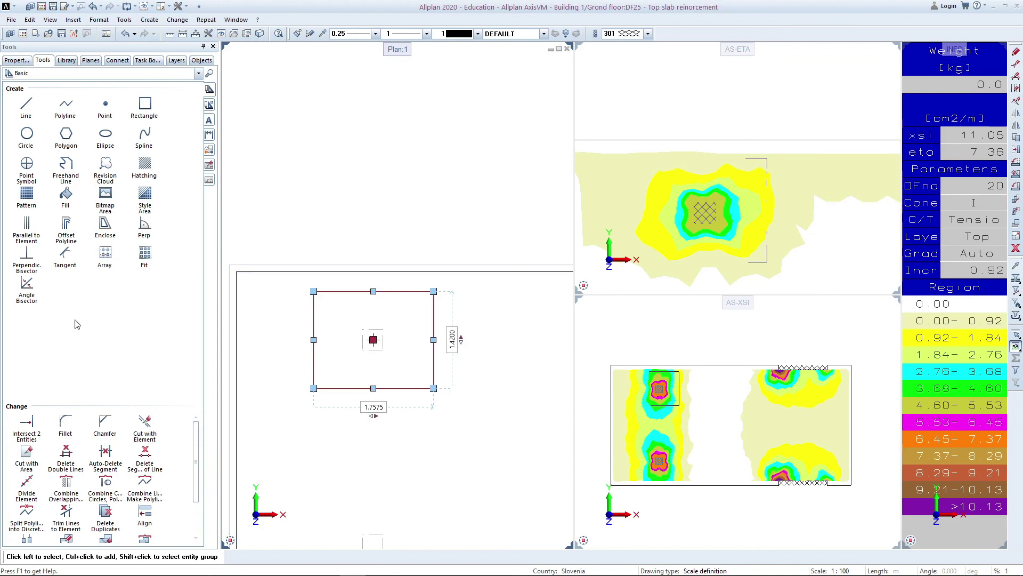
Use Enclose to create an outline offset 0.6 m outward from the rectangle around the upper column in the plan
click(105, 223)
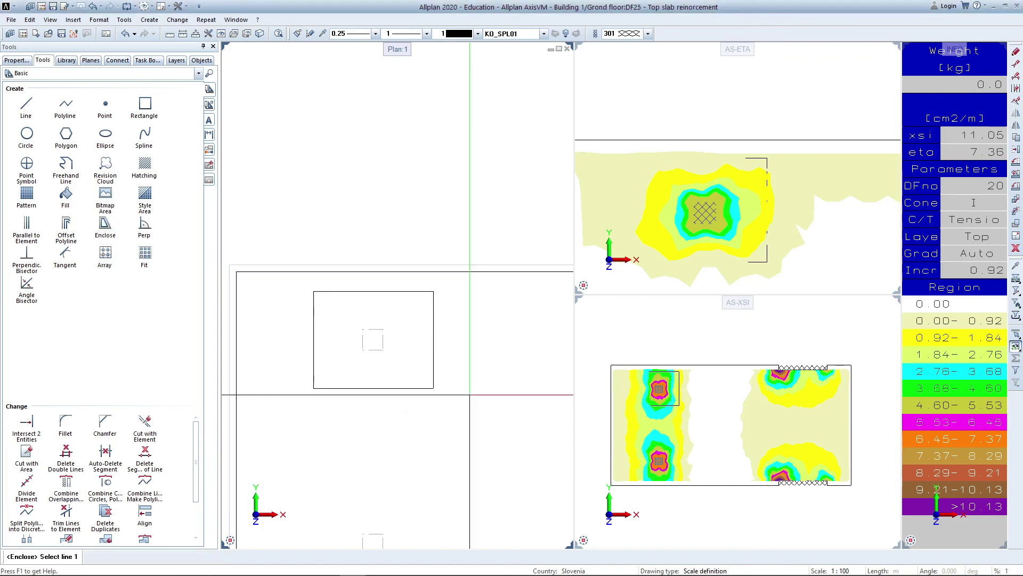
click(365, 293)
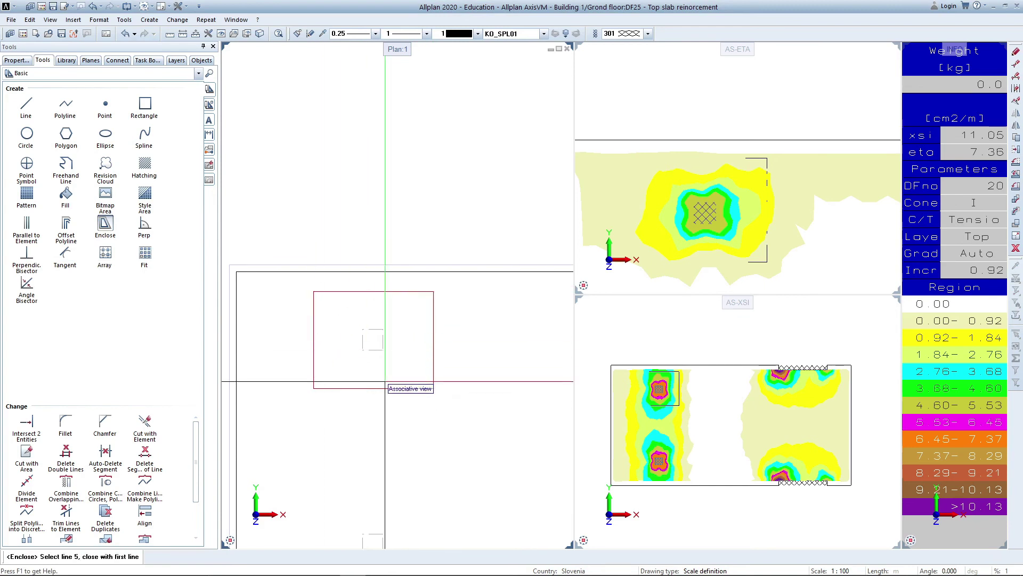
click(395, 388)
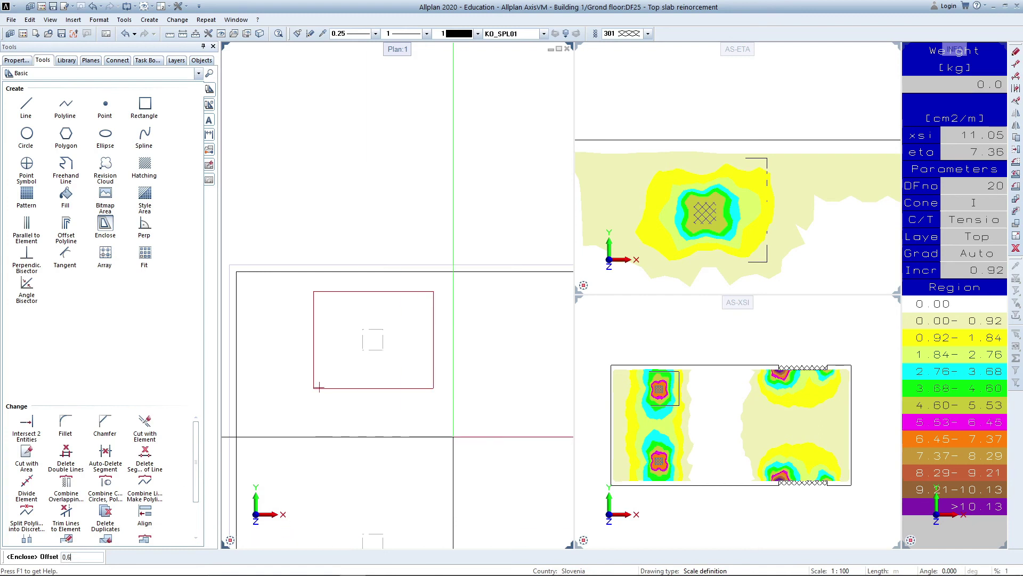
key(Return)
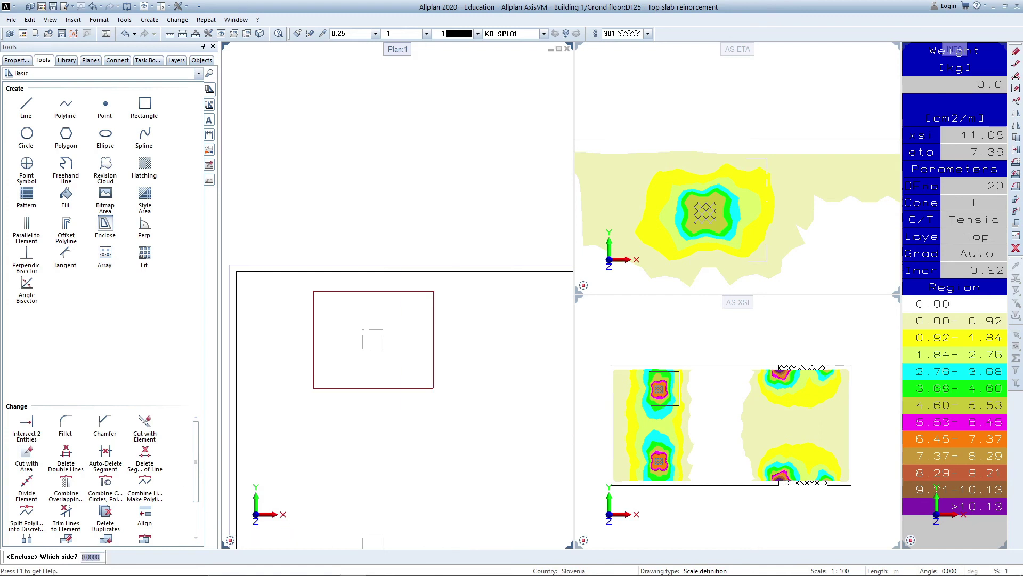
click(455, 436)
key(Escape)
Delete the original inner rectangle around the upper column, keeping the enlarged outline
drag(446, 412, 383, 353)
key(Delete)
drag(332, 322, 304, 288)
key(Delete)
Define an area reinforcement placing region inside the enlarged outline over the upper column, with a -0.030 offset and 0.030 concrete cover
click(93, 76)
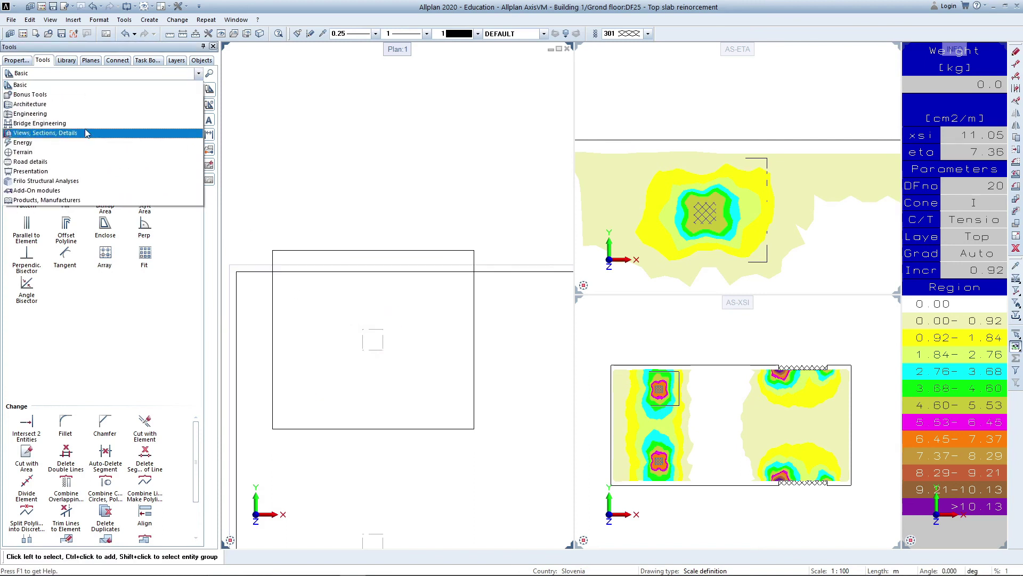
click(80, 110)
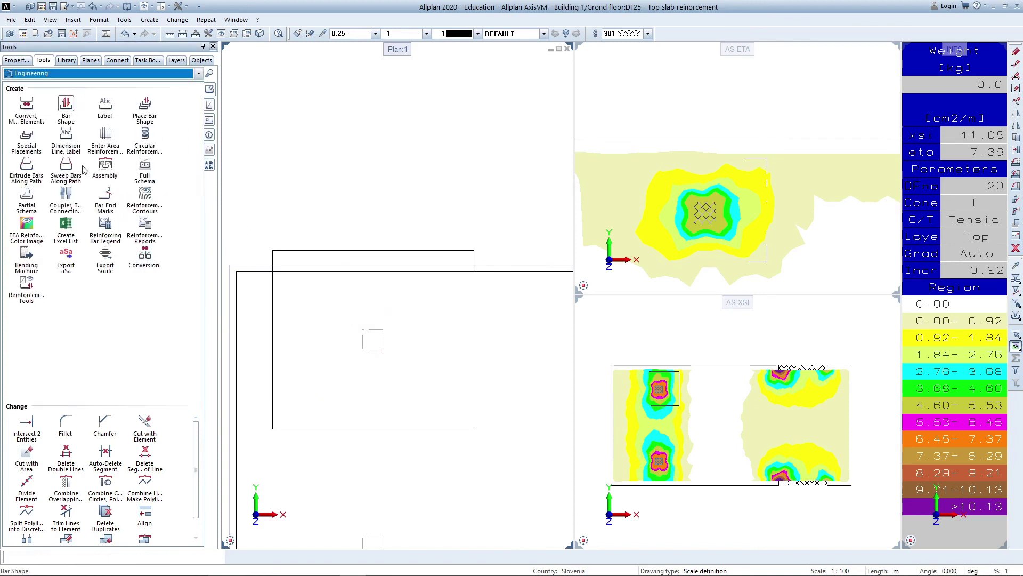
click(106, 136)
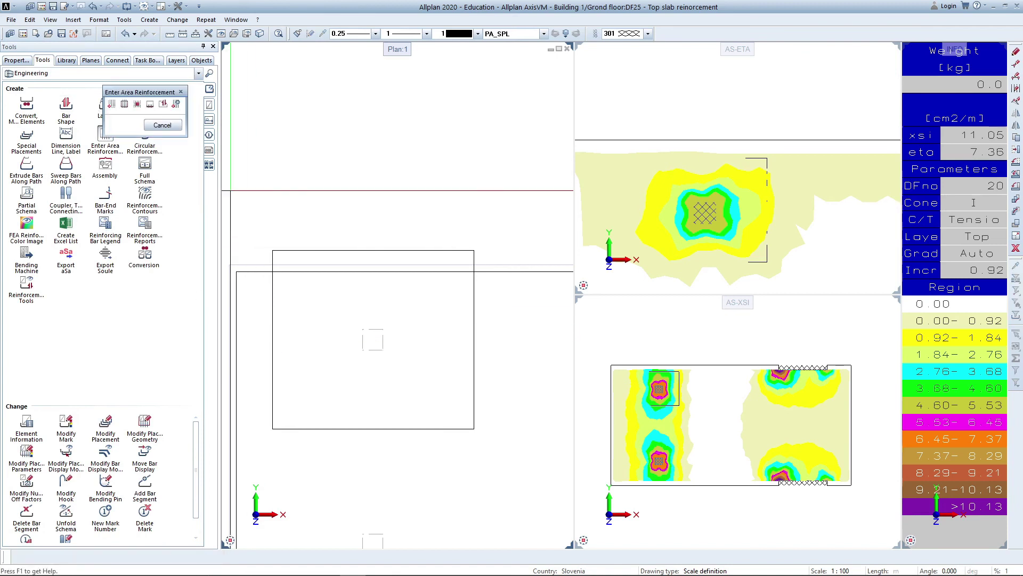
click(124, 104)
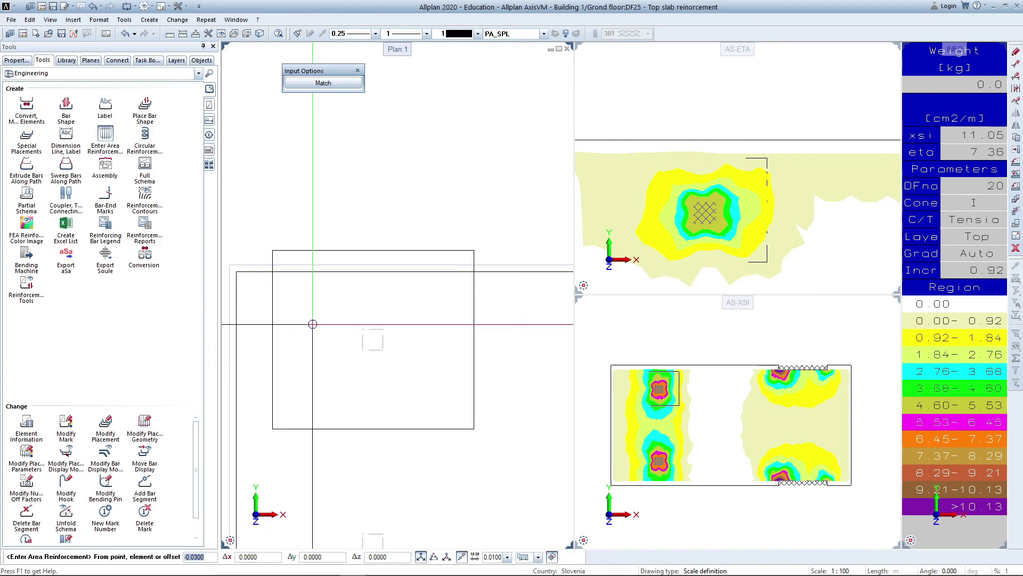
click(312, 328)
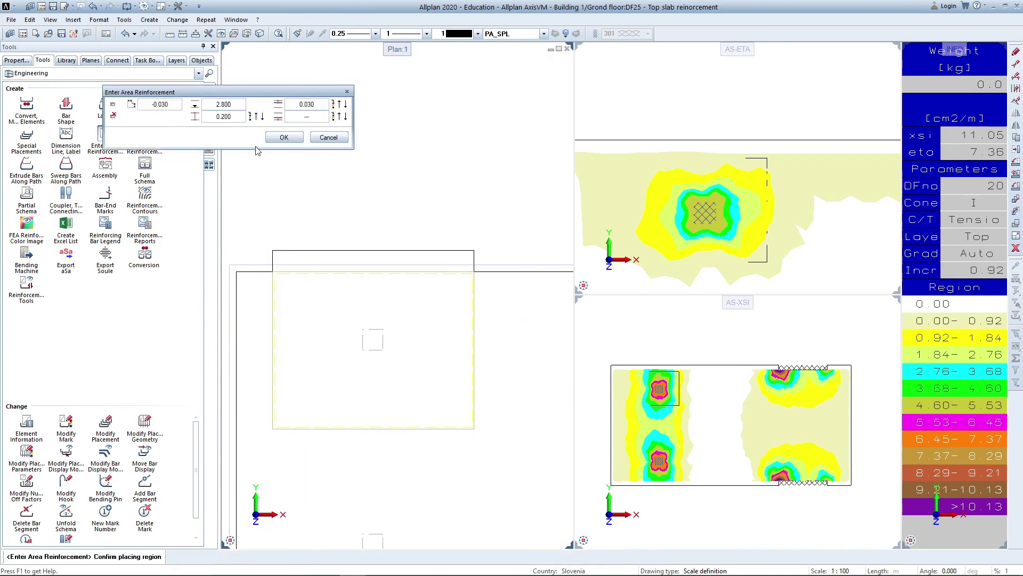
click(284, 138)
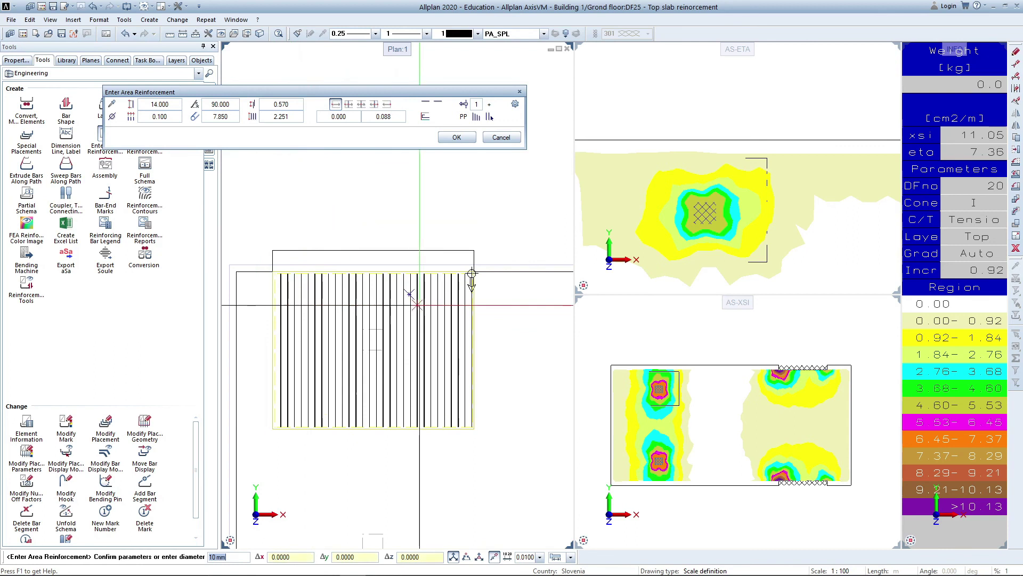
Place diameter 14 bars at 0.100 spacing and a 90° angle in the upper column's region, without a dimension line or label
click(465, 138)
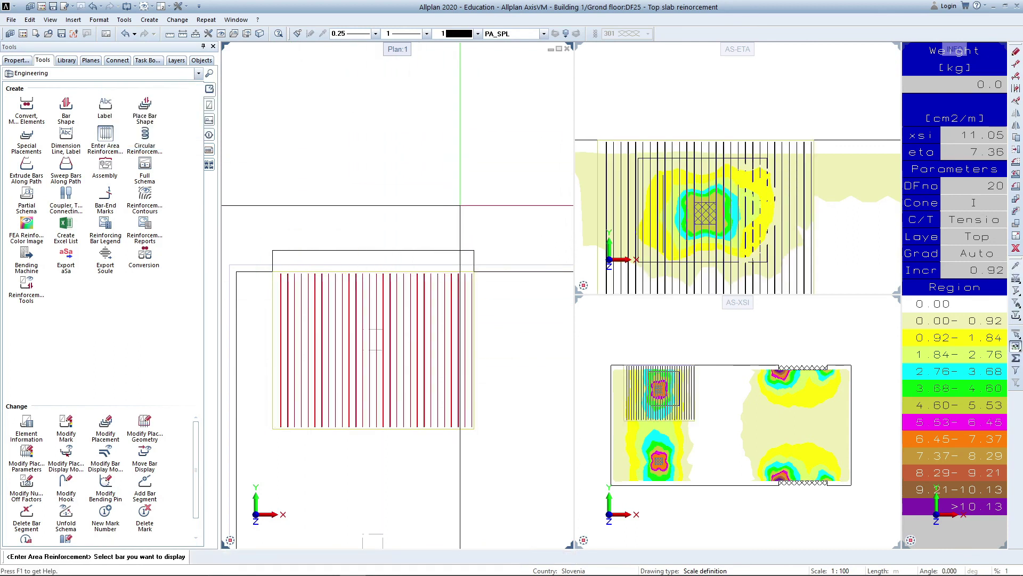
key(Escape)
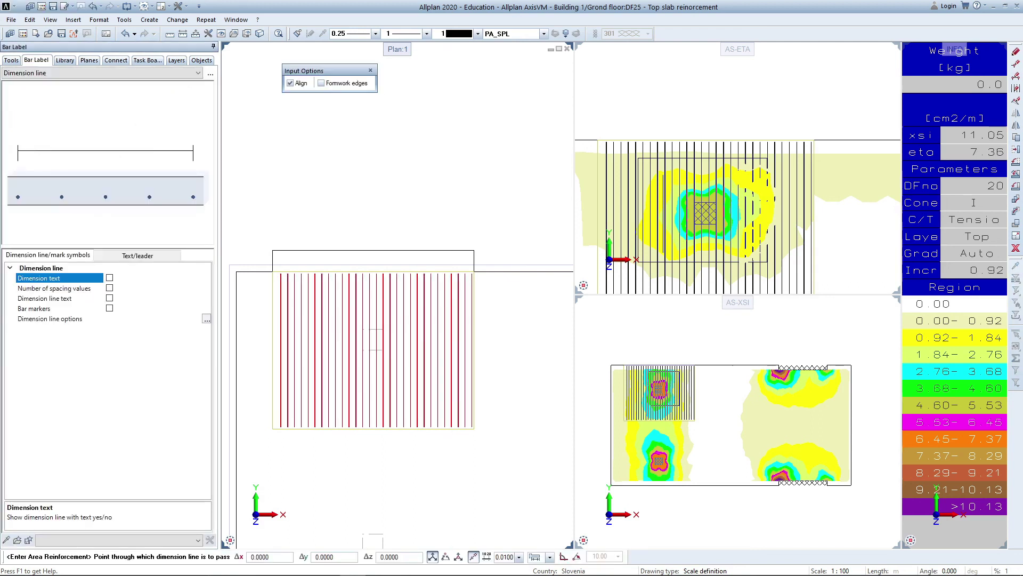
key(Escape)
Start another area reinforcement placement for the top slab
click(105, 138)
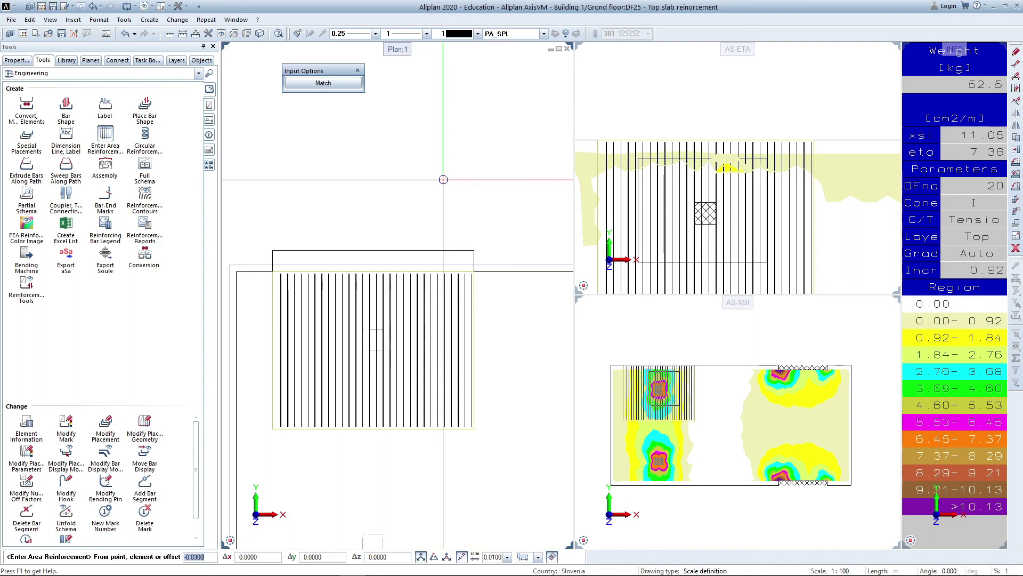
scroll(626, 211, down, 2)
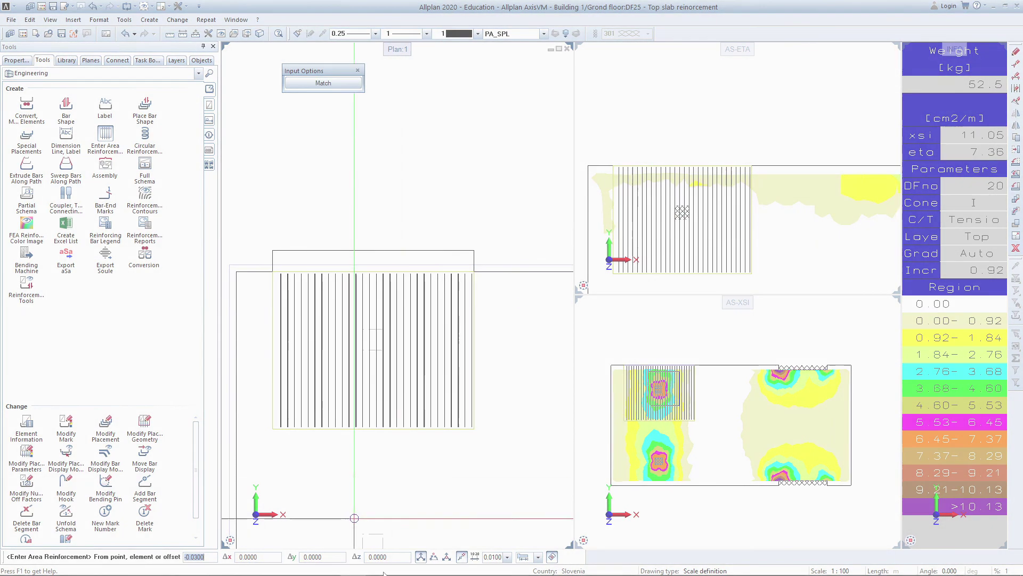